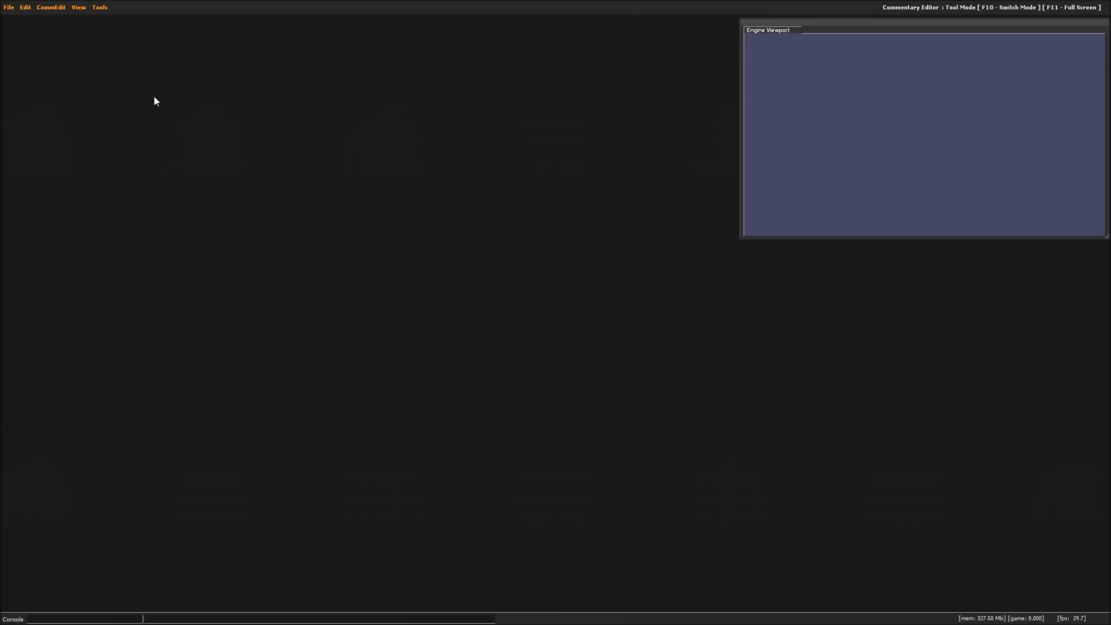
# - Switch to the Particle Editor and create a new particle configuration file
pyautogui.click(103, 12)
pyautogui.click(112, 31)
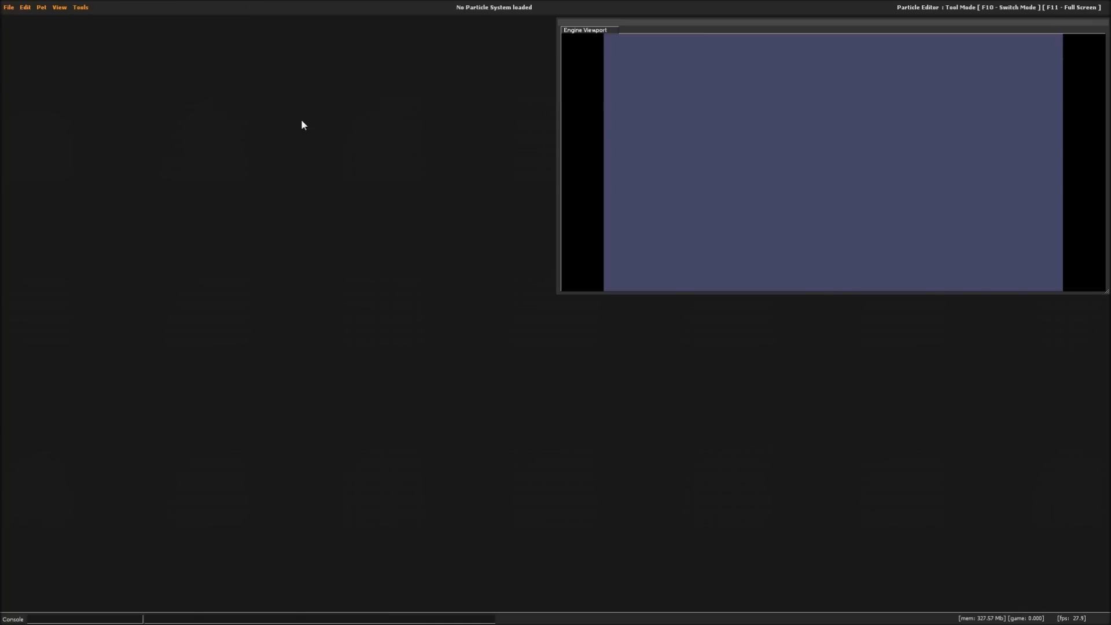
pyautogui.click(8, 7)
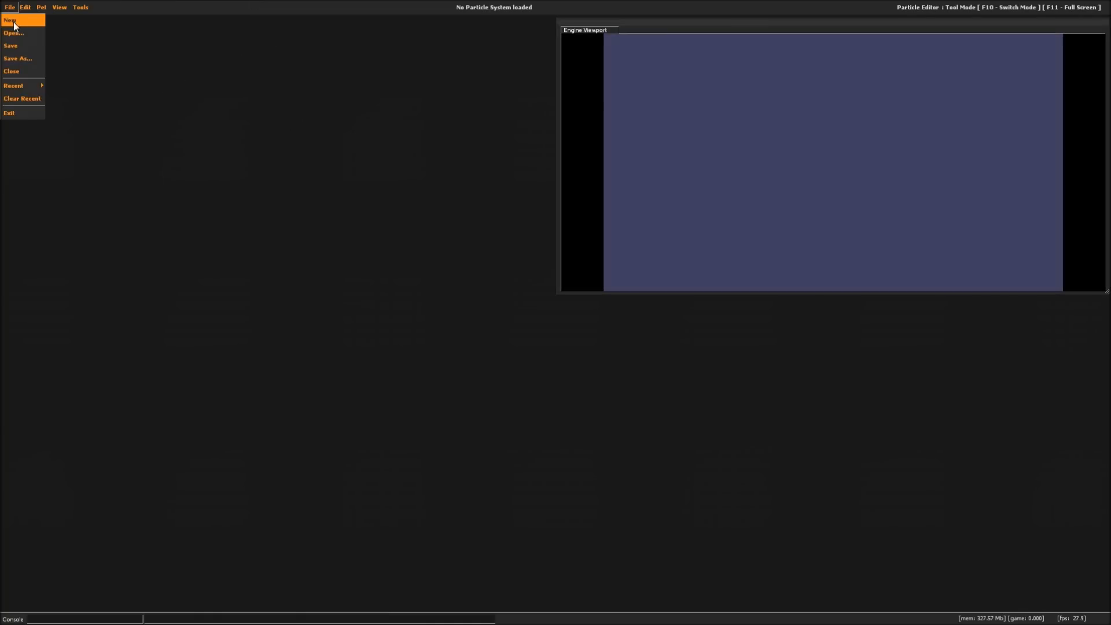
pyautogui.click(13, 23)
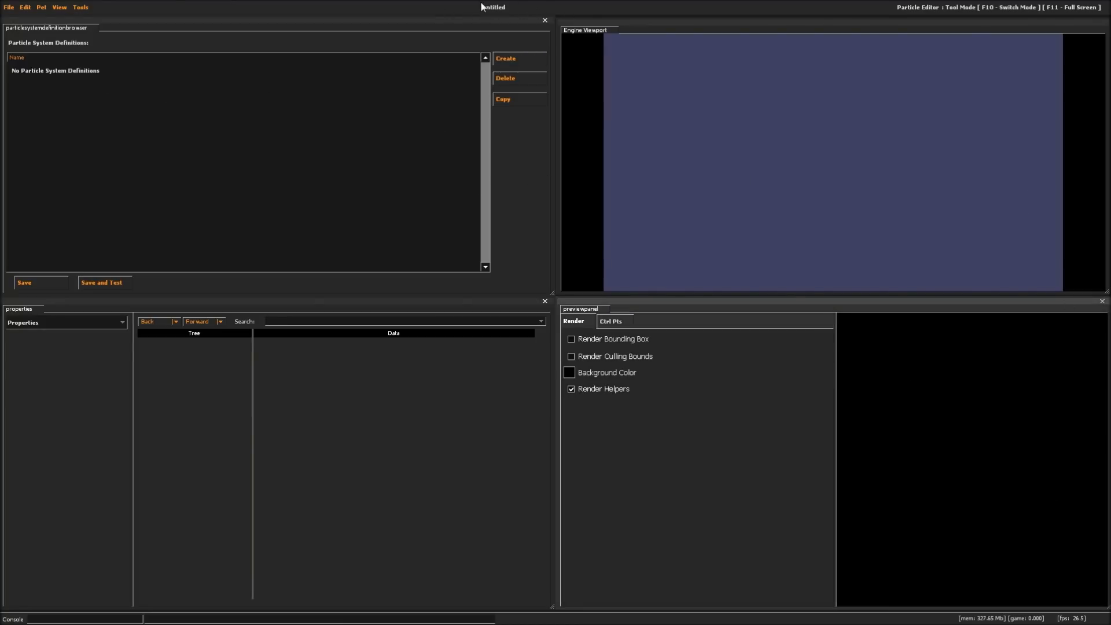
# - Save the new particle configuration file as fire_1.pcf in the nmrih_dev particles folder
pyautogui.click(10, 7)
pyautogui.click(23, 51)
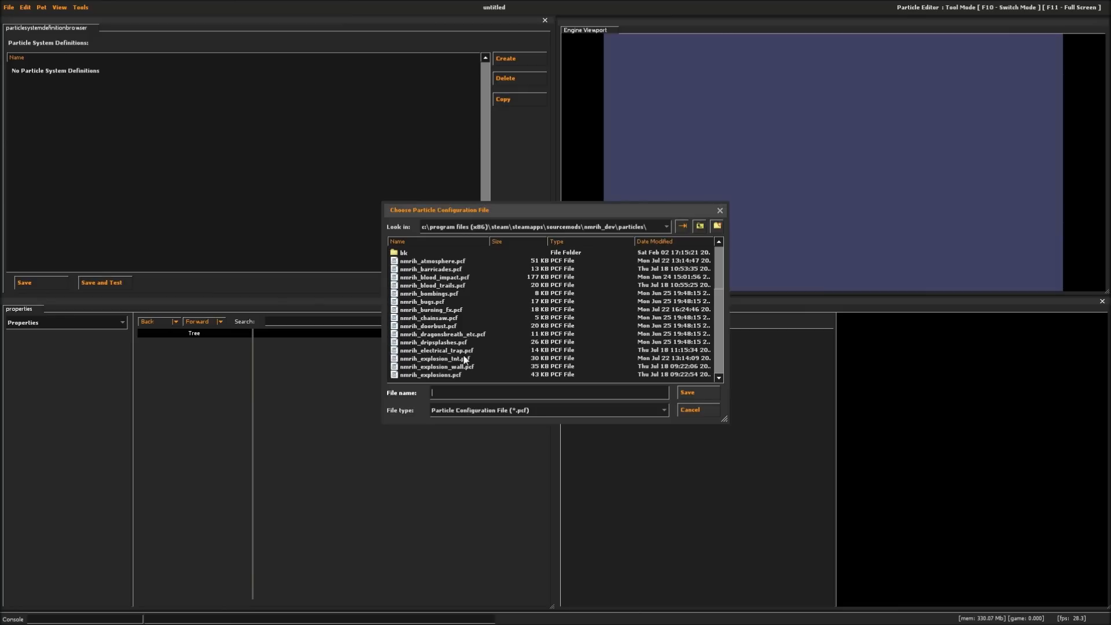
pyautogui.write('fa')
pyautogui.click(686, 393)
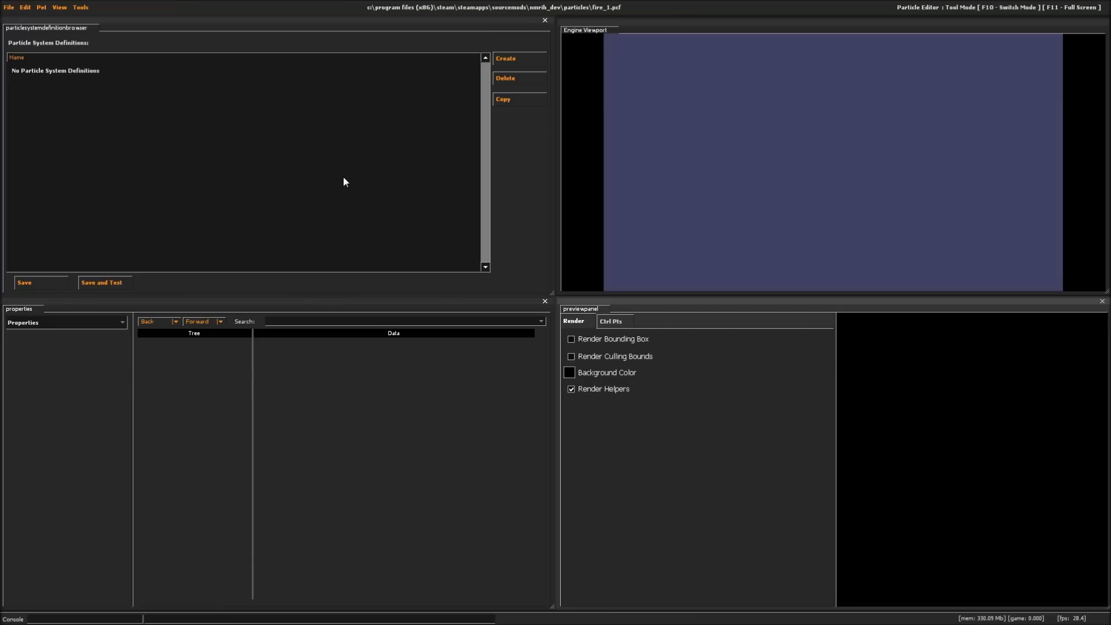
# - Open the existing particle file nmrih_fire.pcf from the nmrih_dev particles folder
pyautogui.click(8, 7)
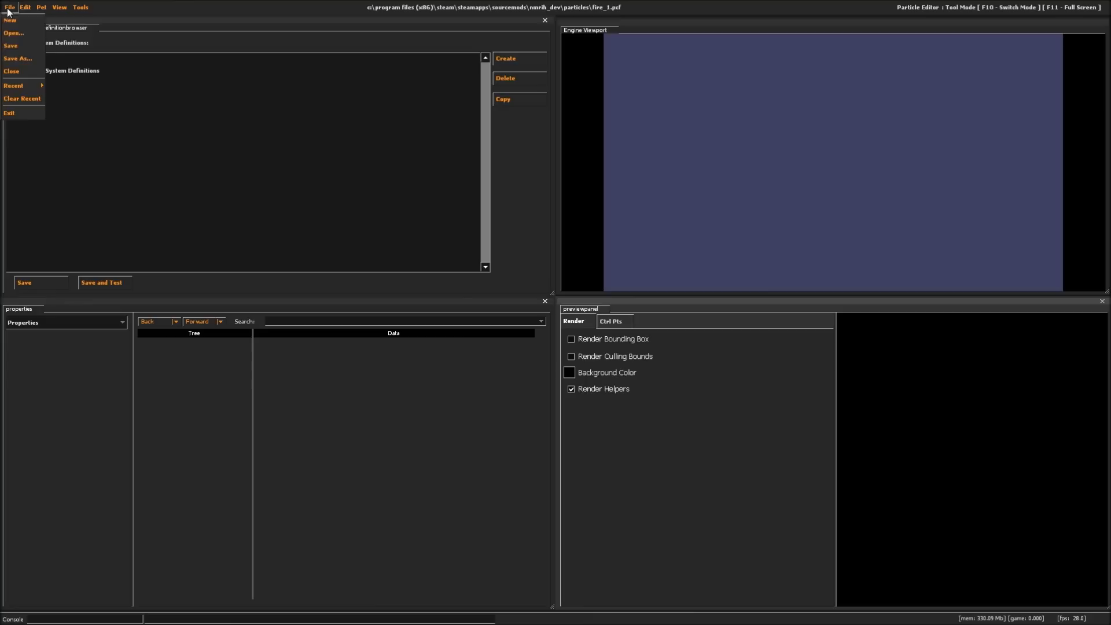
pyautogui.click(444, 301)
pyautogui.scroll(-3, 456, 328)
pyautogui.doubleClick(441, 335)
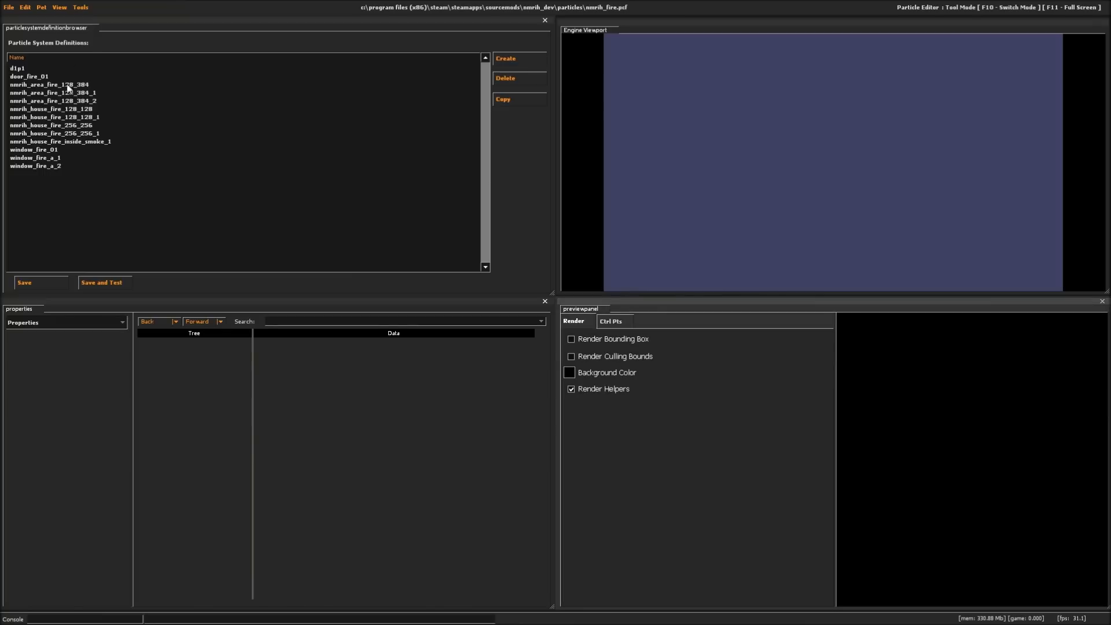
# - Compare the previews of the nmrih_house_fire_128_128 and nmrih_house_fire_128_128_1 particle systems
pyautogui.click(75, 110)
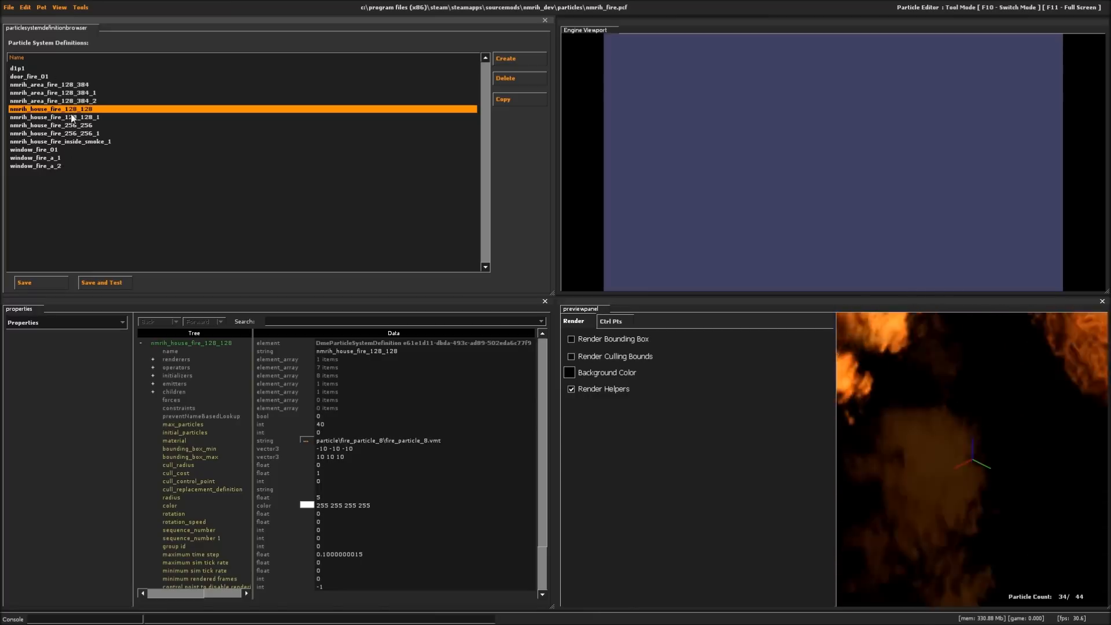
pyautogui.moveTo(926, 406); pyautogui.dragTo(926, 486, button='right')
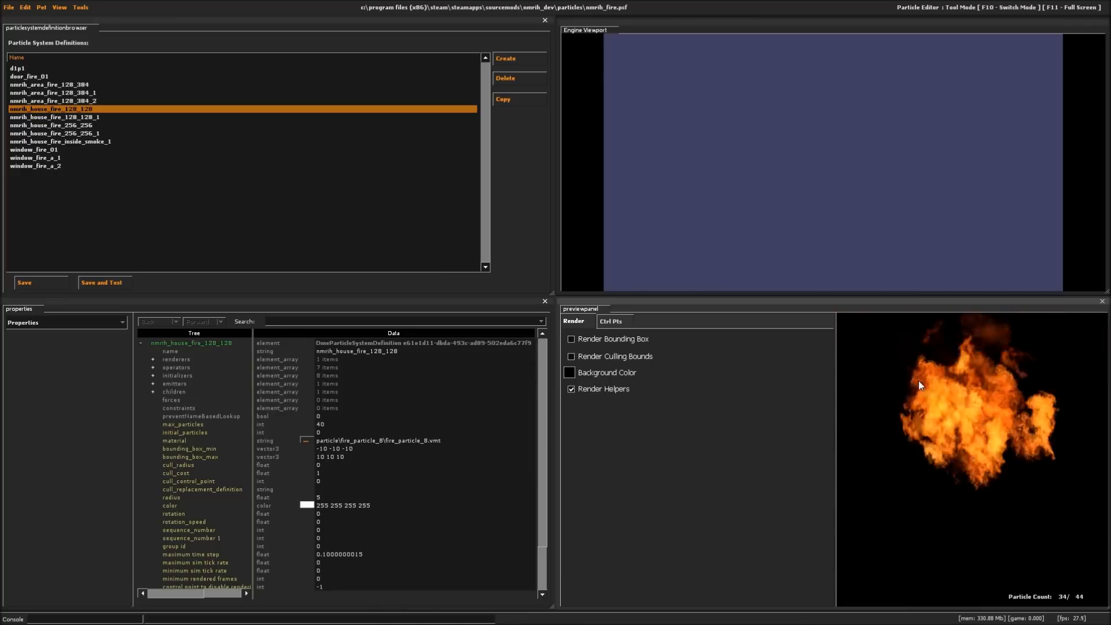
pyautogui.click(93, 117)
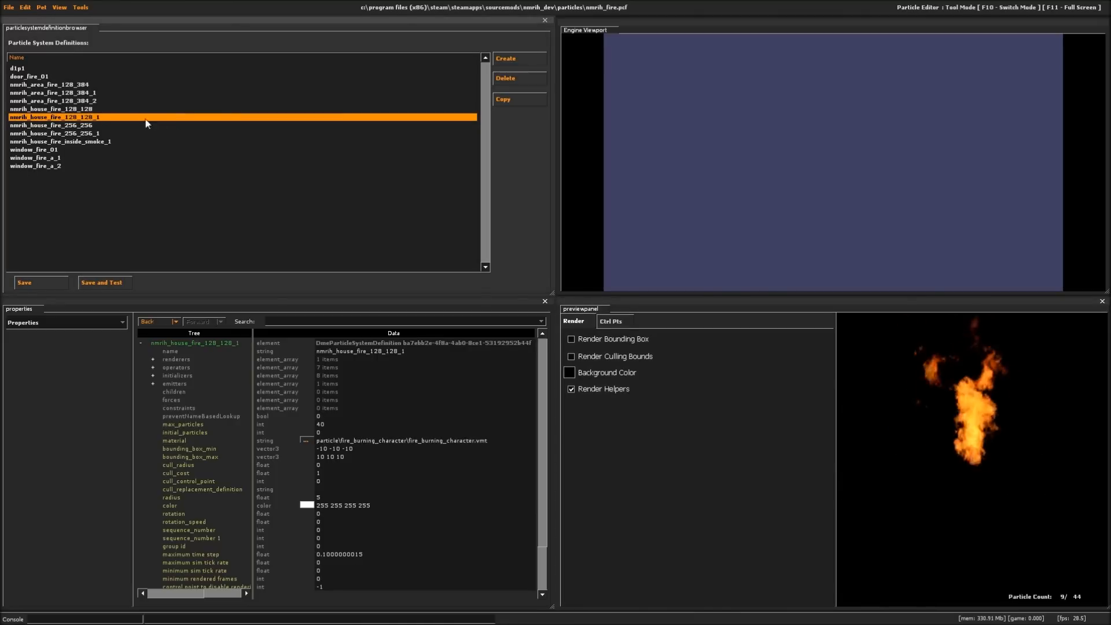
pyautogui.press('Up')
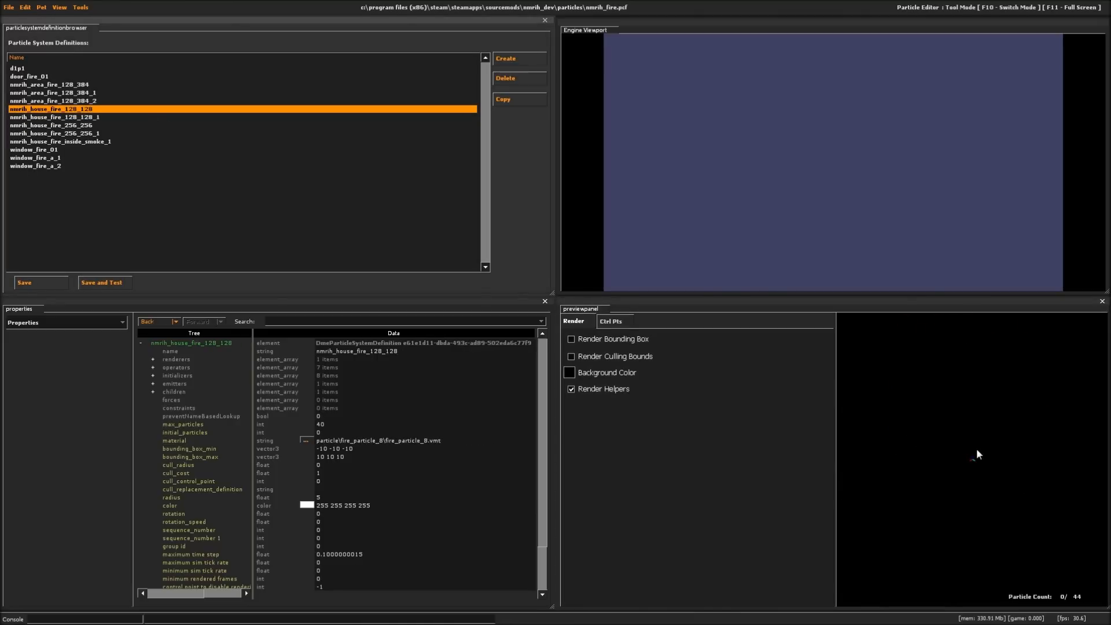
pyautogui.click(977, 447)
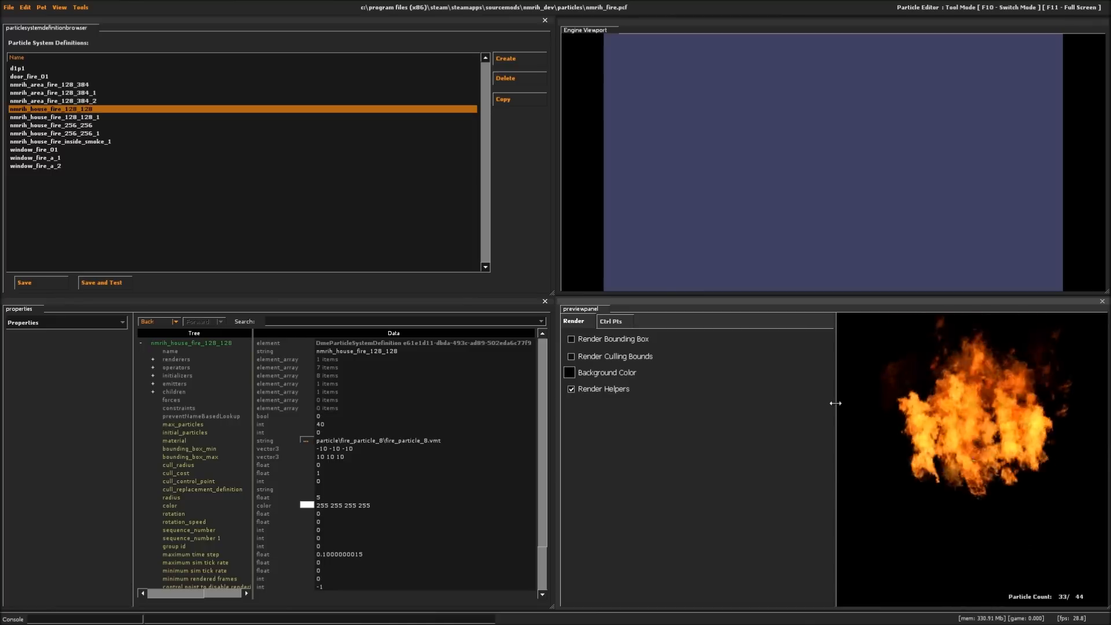
# - Enlarge the preview panel to the full height of the window and hide its render options to inspect the fire
pyautogui.moveTo(835, 403); pyautogui.dragTo(759, 404)
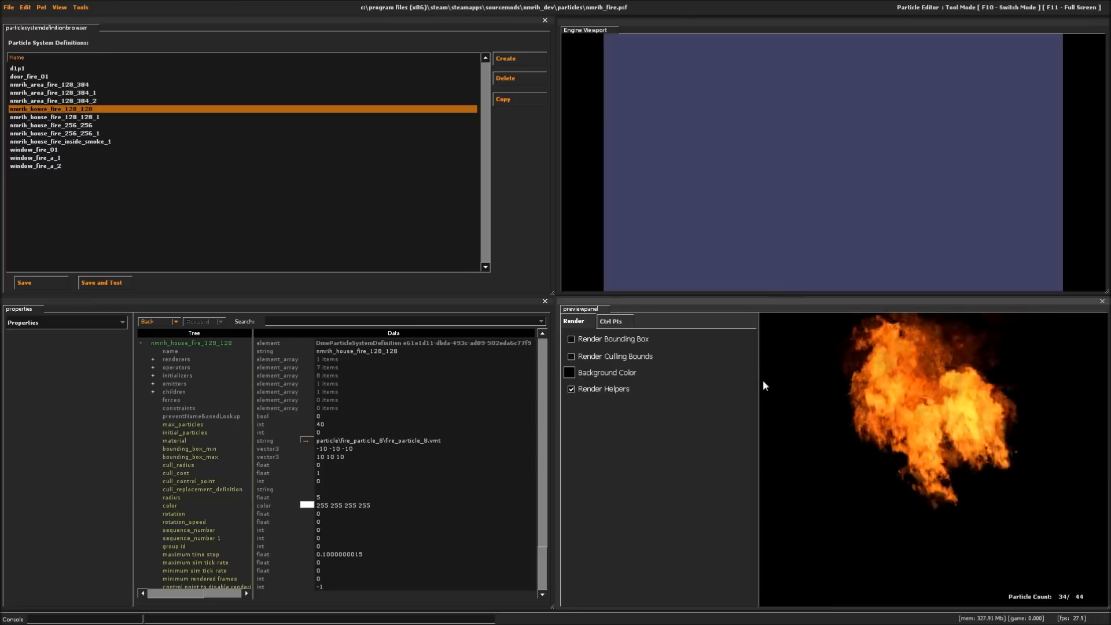
pyautogui.moveTo(759, 381); pyautogui.dragTo(538, 377)
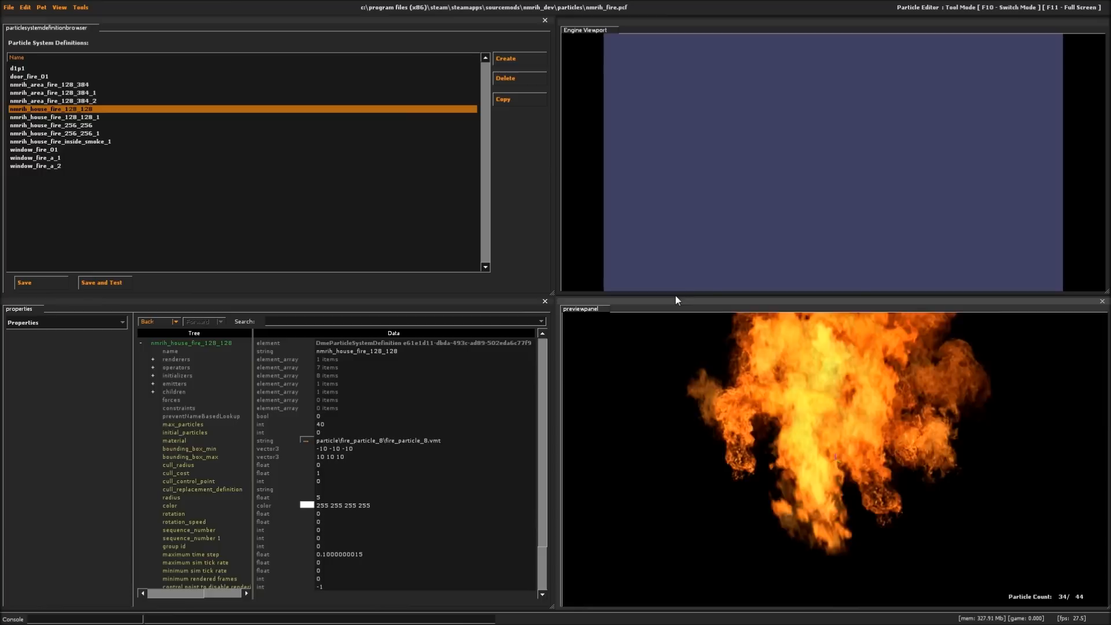
pyautogui.moveTo(675, 296); pyautogui.dragTo(678, 3)
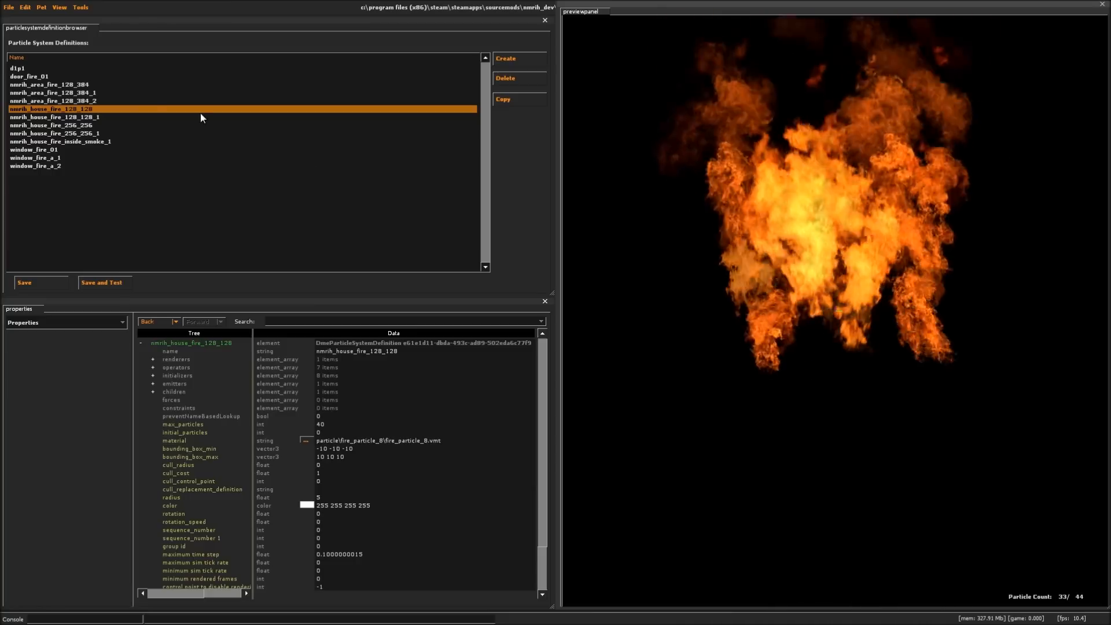
# - Reopen the recent particle file fire_1.pcf
pyautogui.click(9, 7)
pyautogui.moveTo(42, 85)
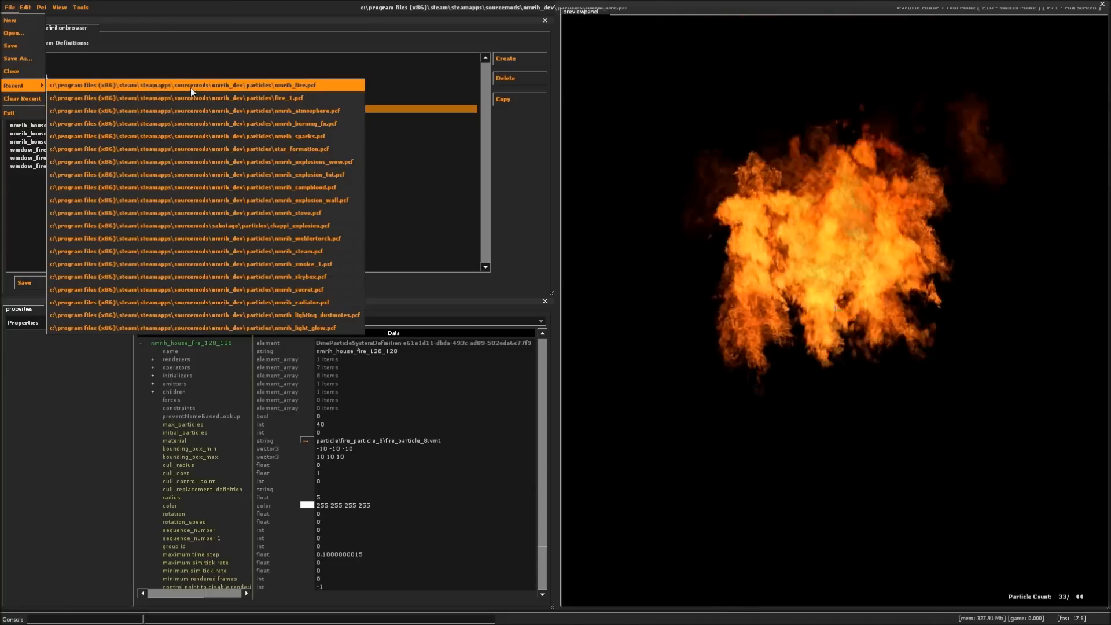
pyautogui.click(225, 97)
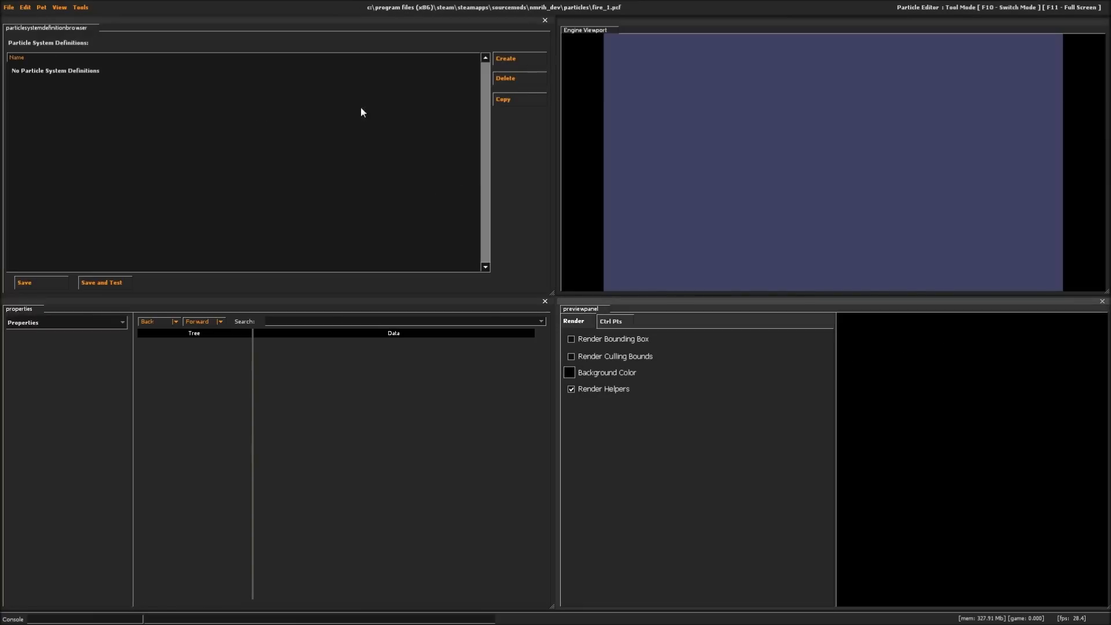
# - Create a new particle system definition named tutorial_fire_1
pyautogui.click(517, 59)
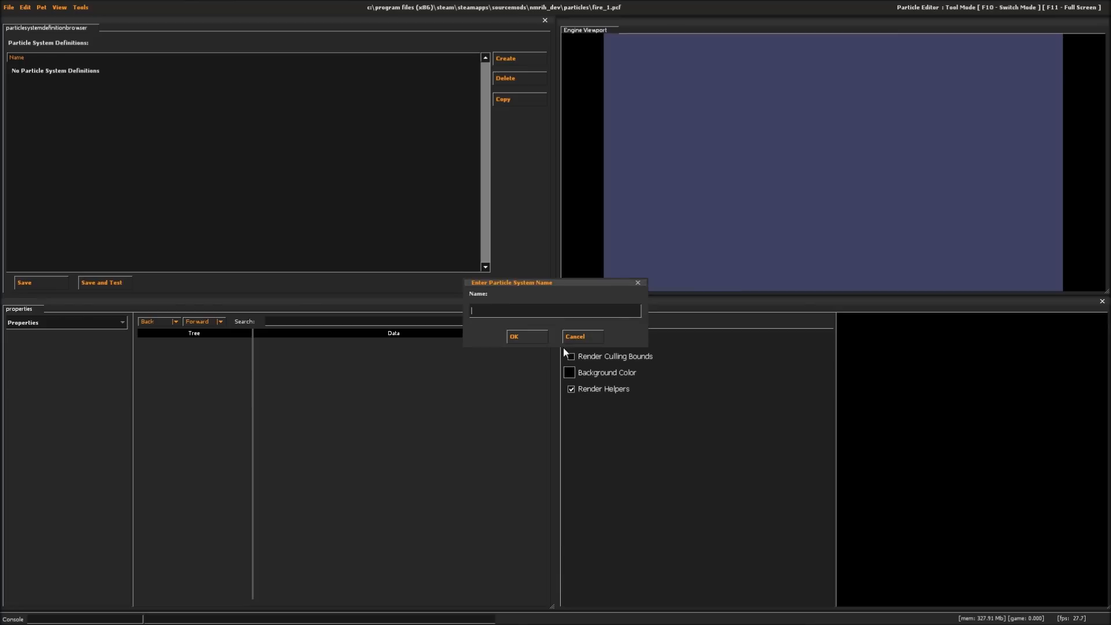
pyautogui.write('fire_')
pyautogui.press('BackSpace')
pyautogui.press('BackSpace')
pyautogui.press('BackSpace')
pyautogui.press('BackSpace')
pyautogui.press('BackSpace')
pyautogui.write('tutorial_fire_1')
pyautogui.click(527, 336)
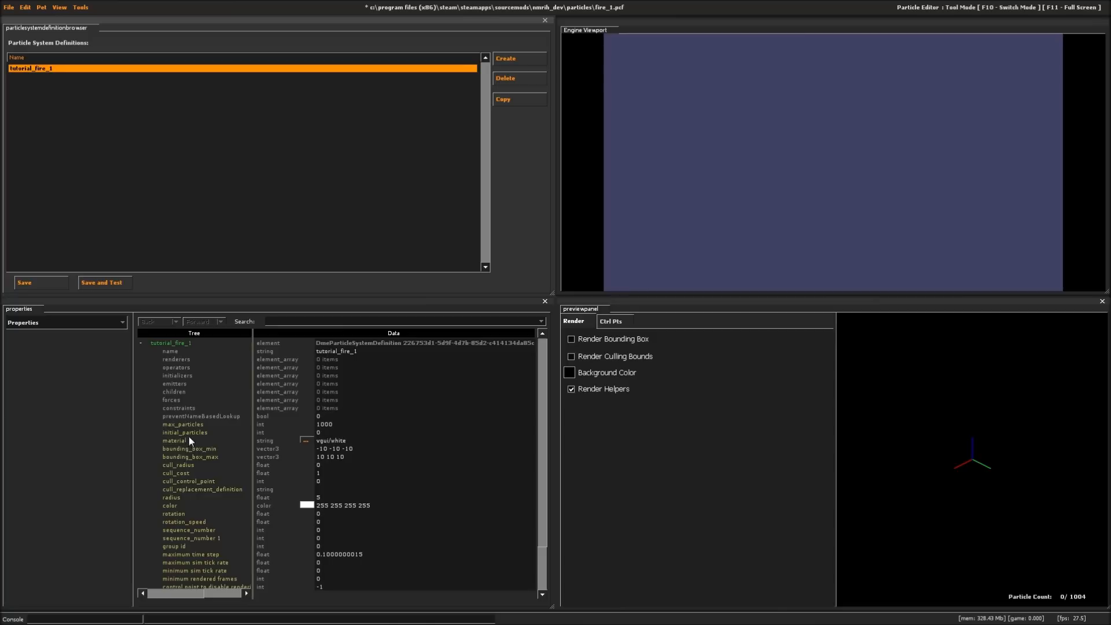
# - Set the material of tutorial_fire_1 to particle\fire_burning_character\fire_burning_character.vmt
pyautogui.click(307, 440)
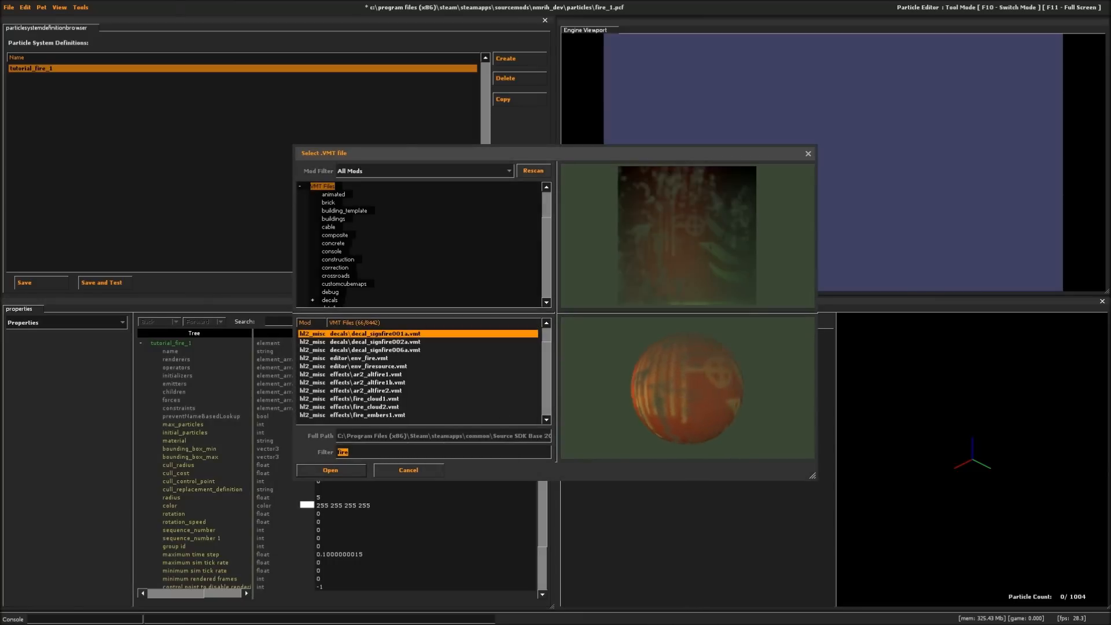
pyautogui.scroll(-10, 426, 370)
pyautogui.click(426, 358)
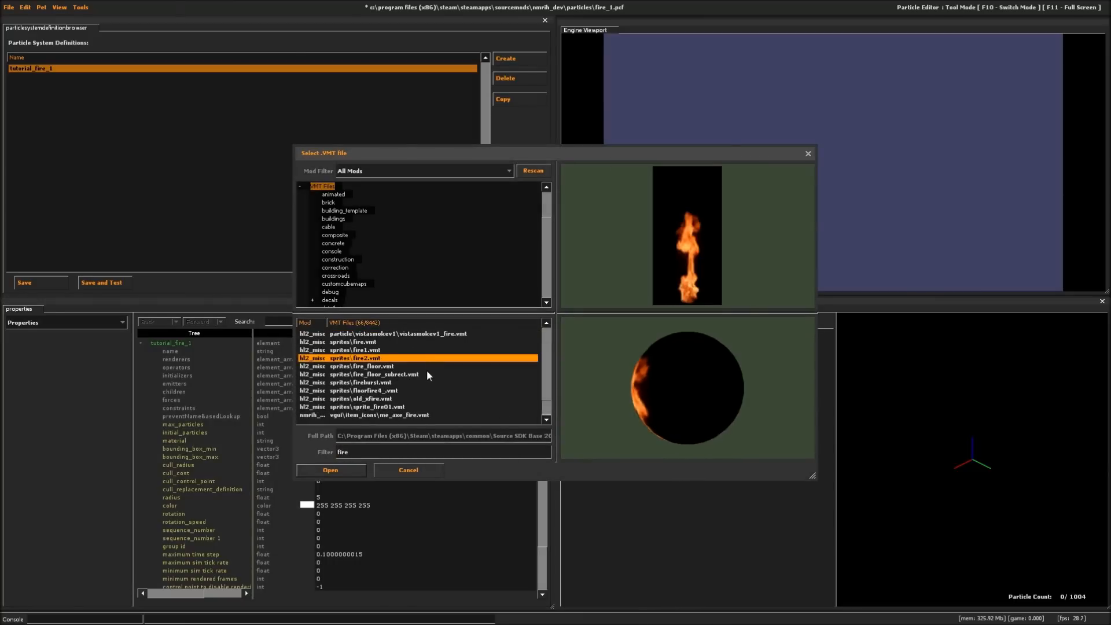
pyautogui.scroll(5, 425, 404)
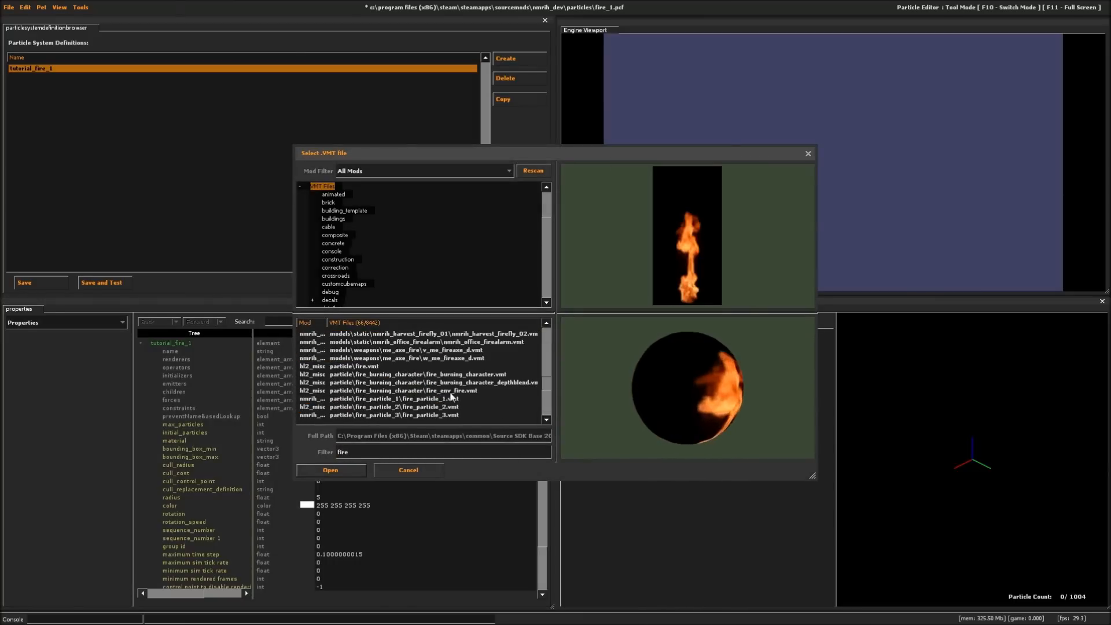
pyautogui.click(416, 374)
pyautogui.click(330, 470)
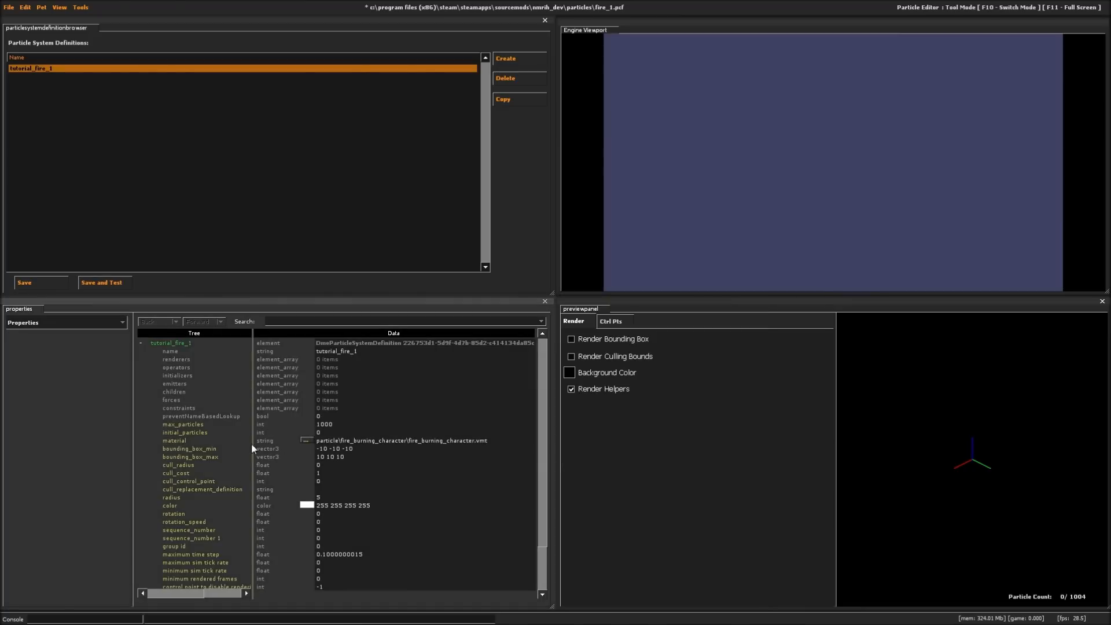
# - Review the fire_burning_character.vmt sprite sheet among the available fire materials and reapply it to tutorial_fire_1
pyautogui.click(307, 440)
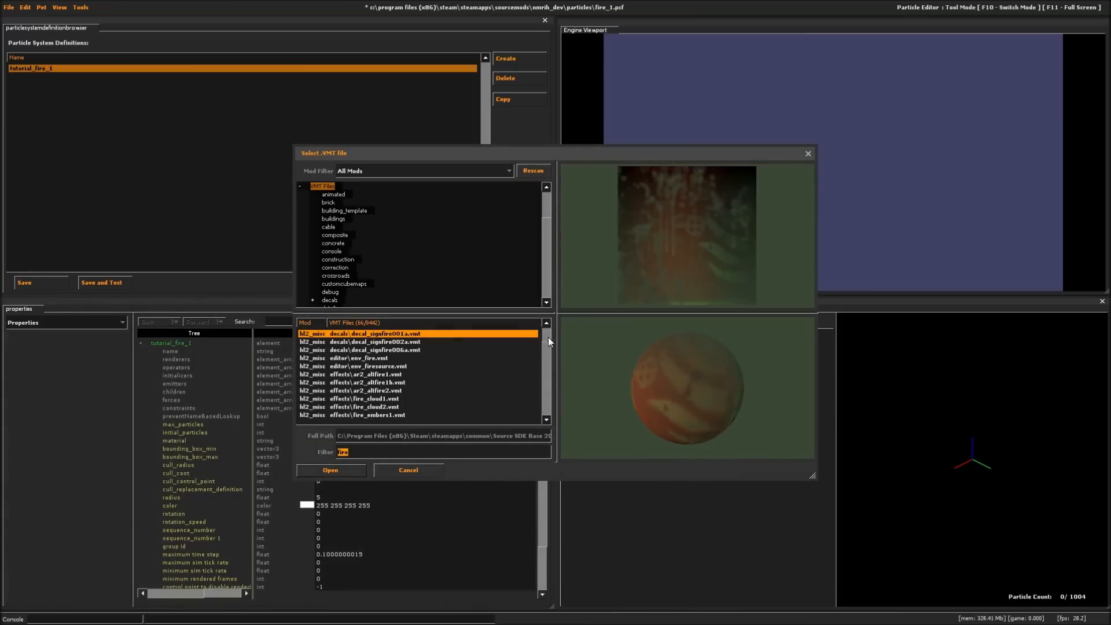
pyautogui.moveTo(547, 338); pyautogui.dragTo(545, 384)
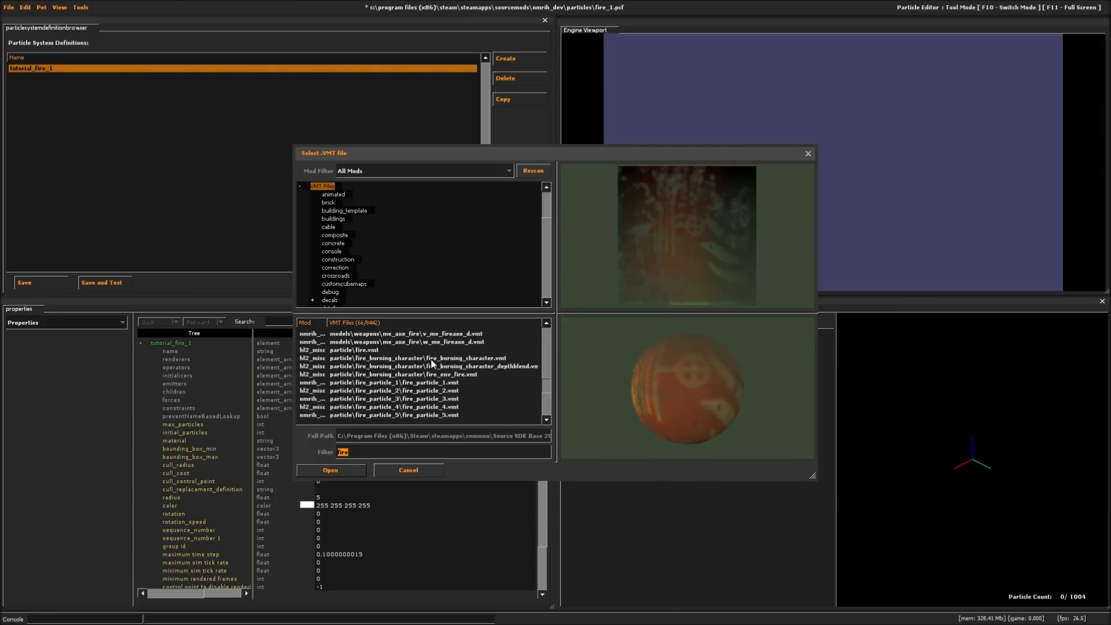
pyautogui.click(473, 359)
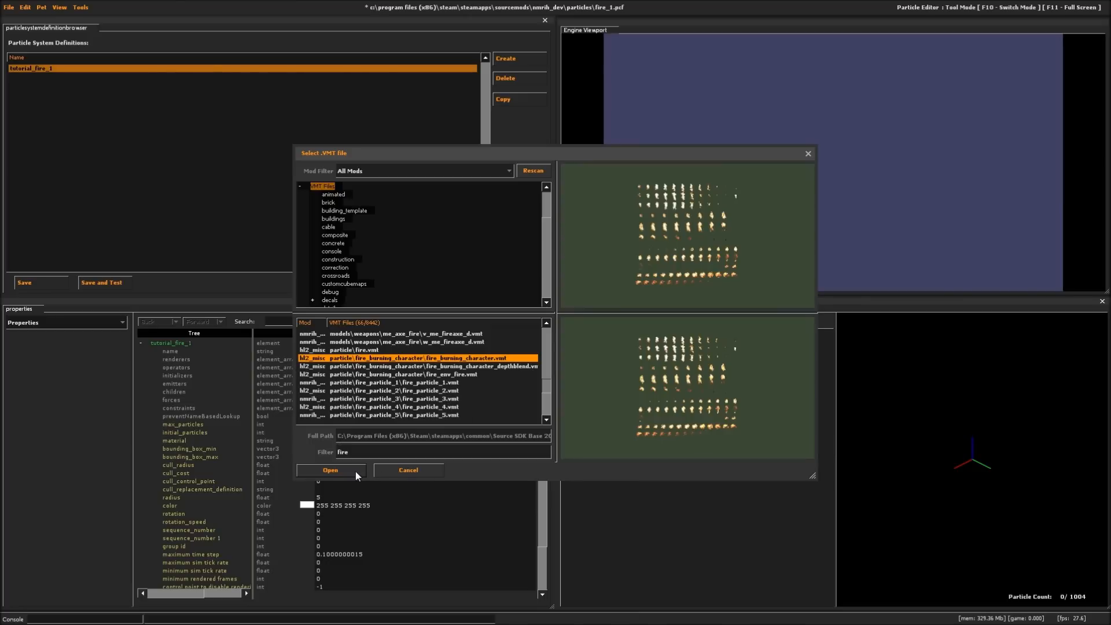
pyautogui.click(331, 470)
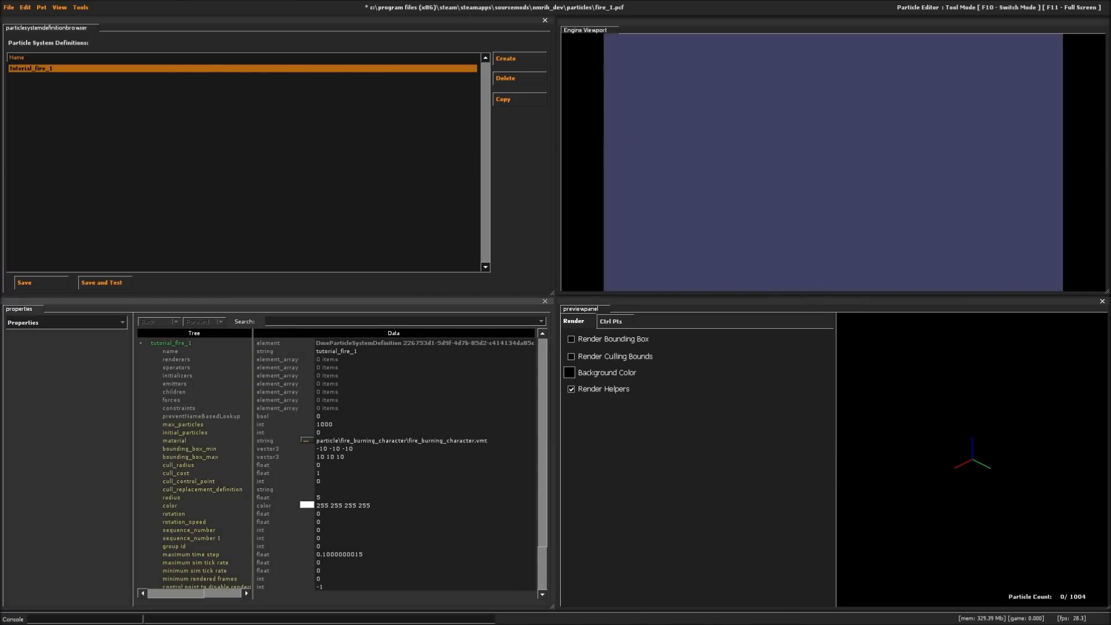
# - Add a render_animated_sprites renderer to tutorial_fire_1 and set its animation rate to 1.1
pyautogui.click(74, 325)
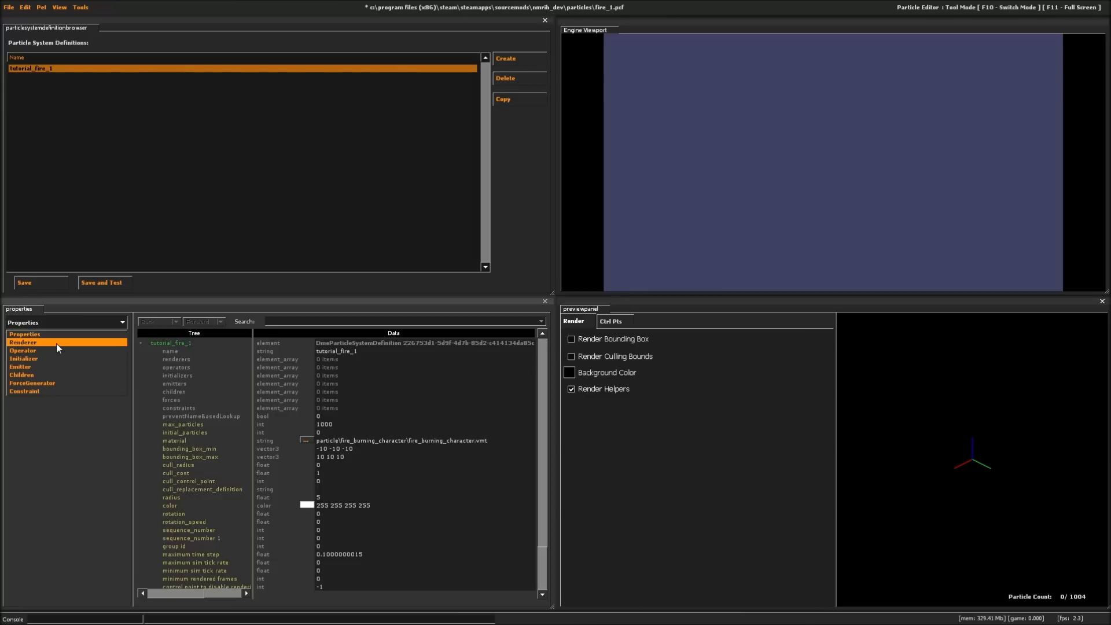
pyautogui.click(57, 342)
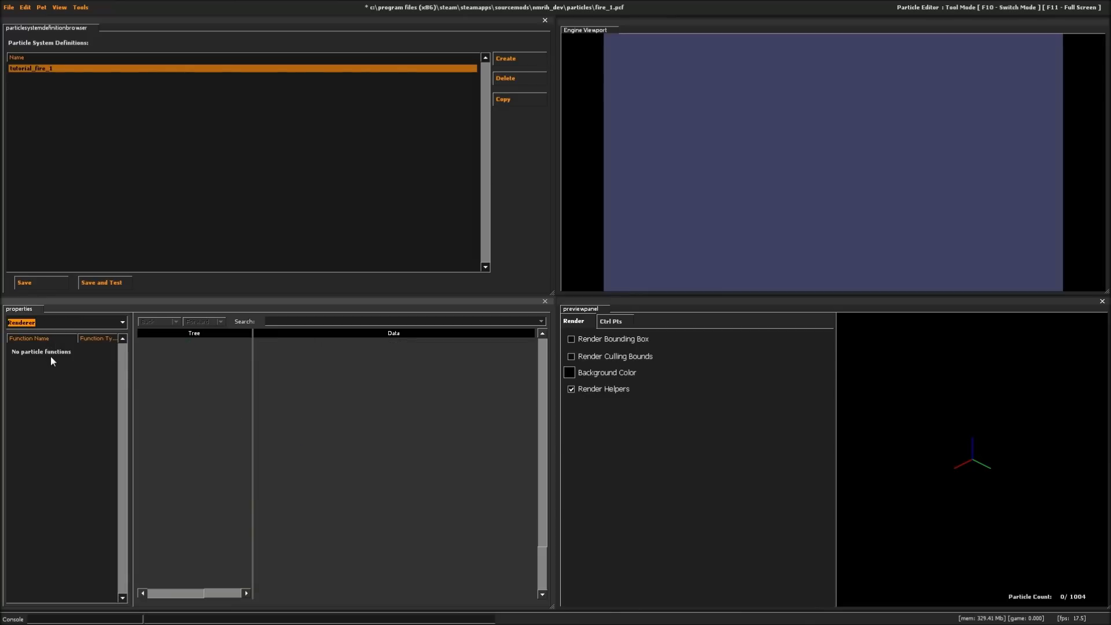
pyautogui.rightClick(51, 357)
pyautogui.click(60, 362)
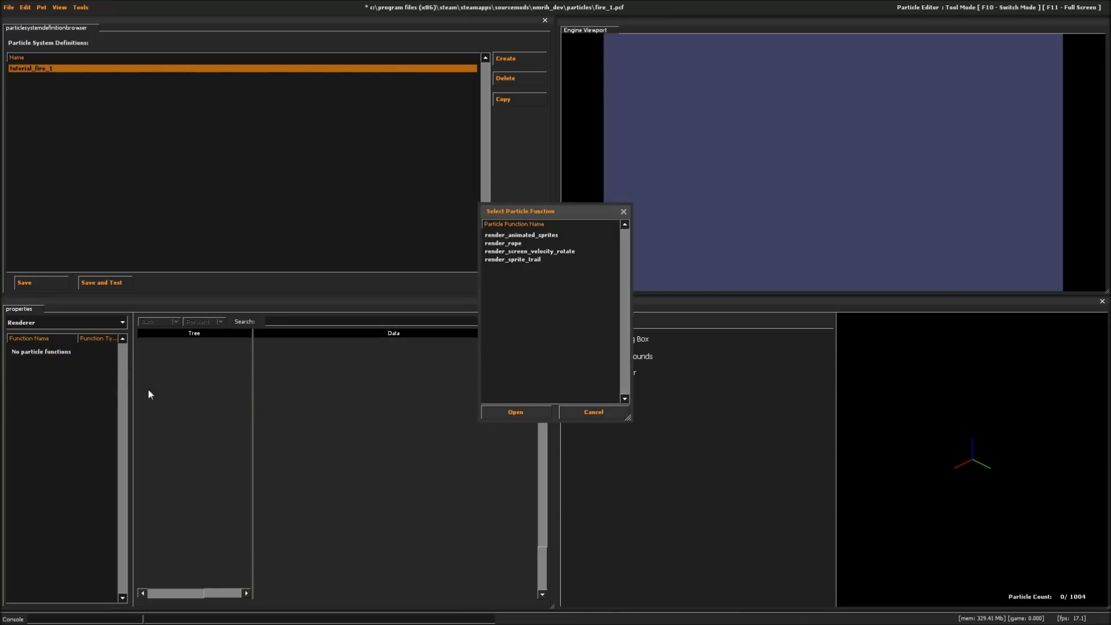
pyautogui.click(542, 236)
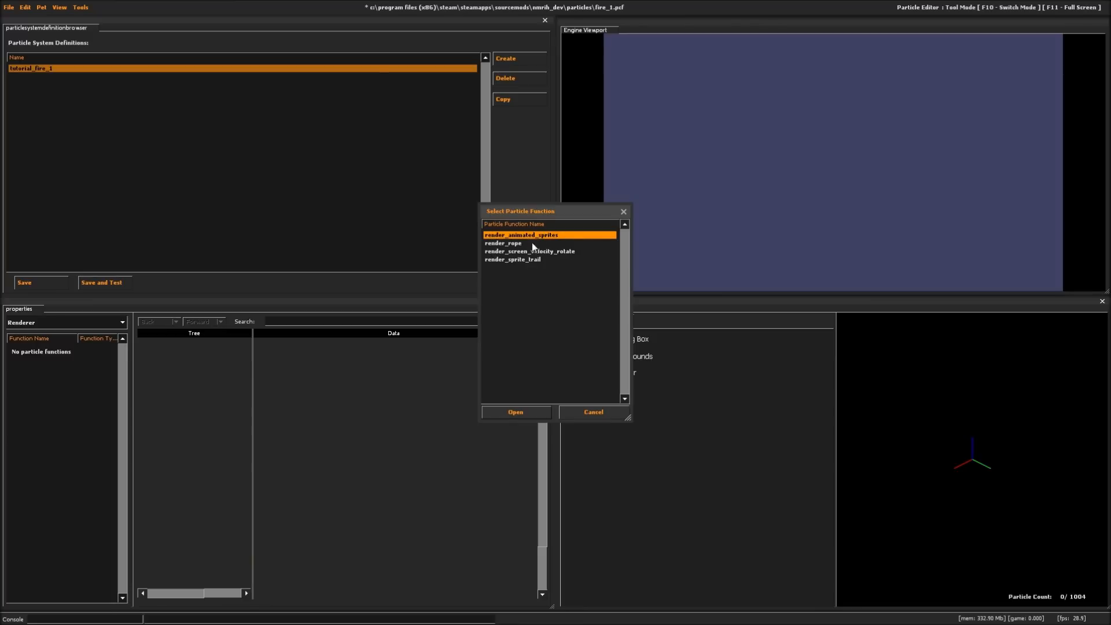
pyautogui.click(513, 244)
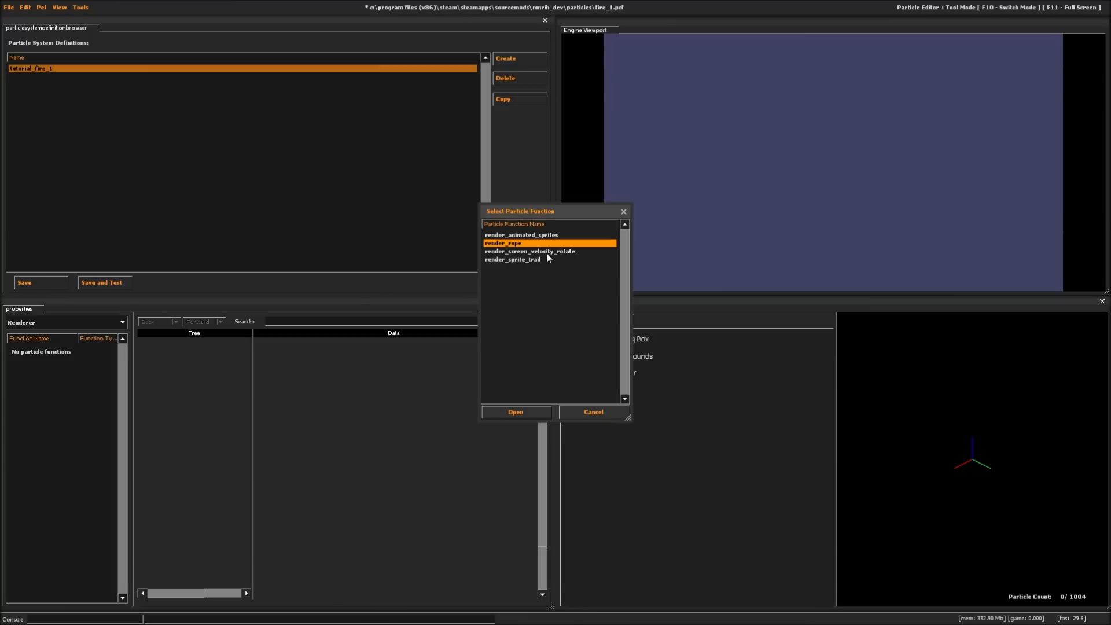
pyautogui.click(530, 253)
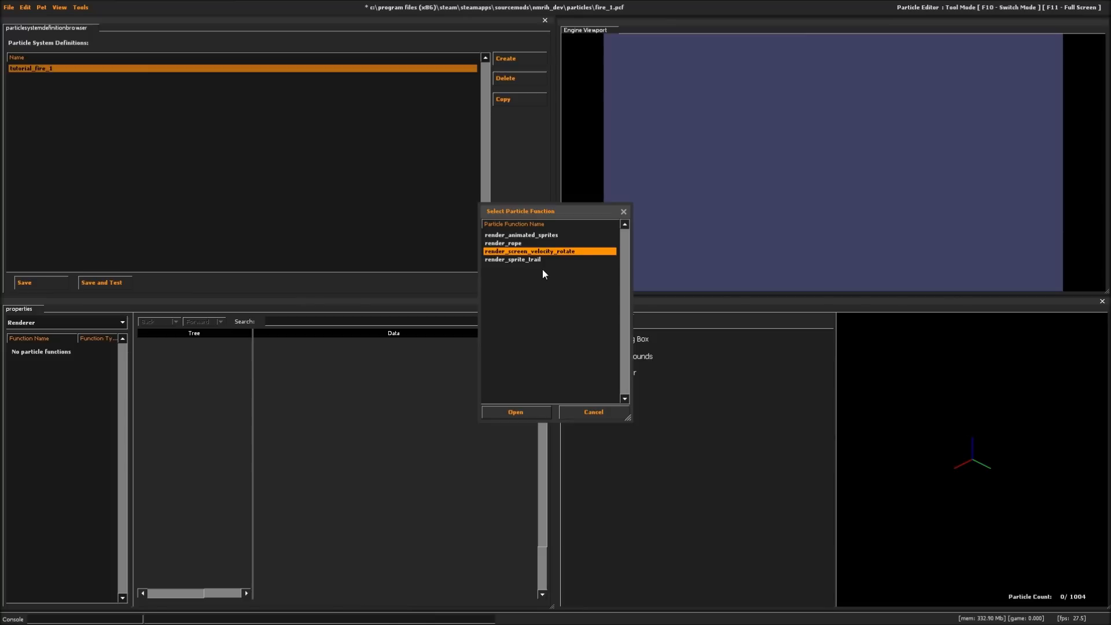
pyautogui.click(524, 261)
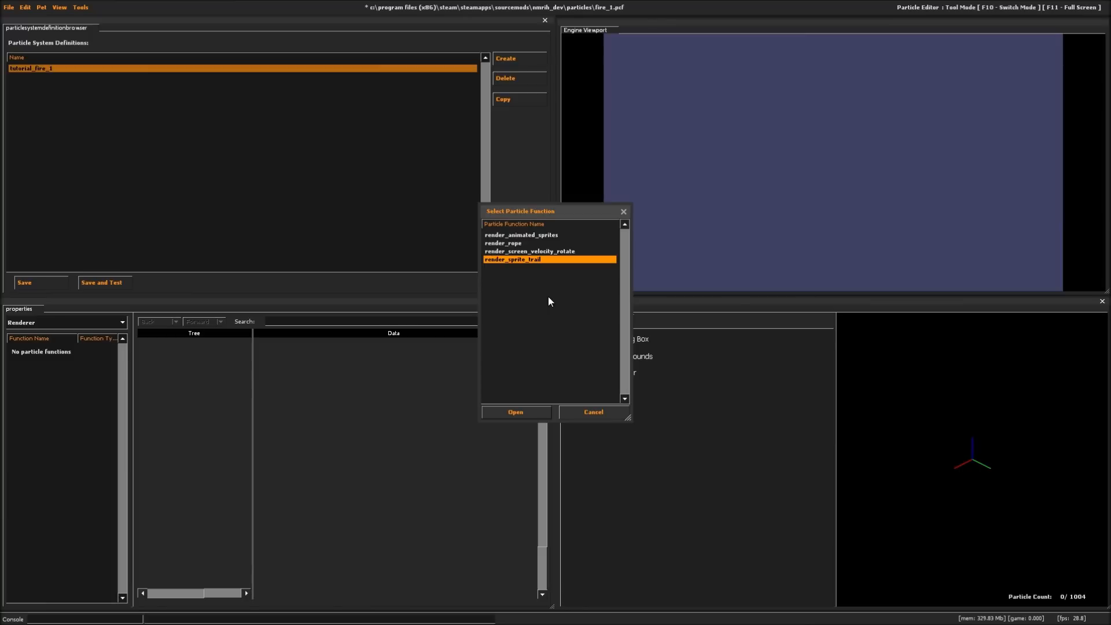
pyautogui.click(543, 235)
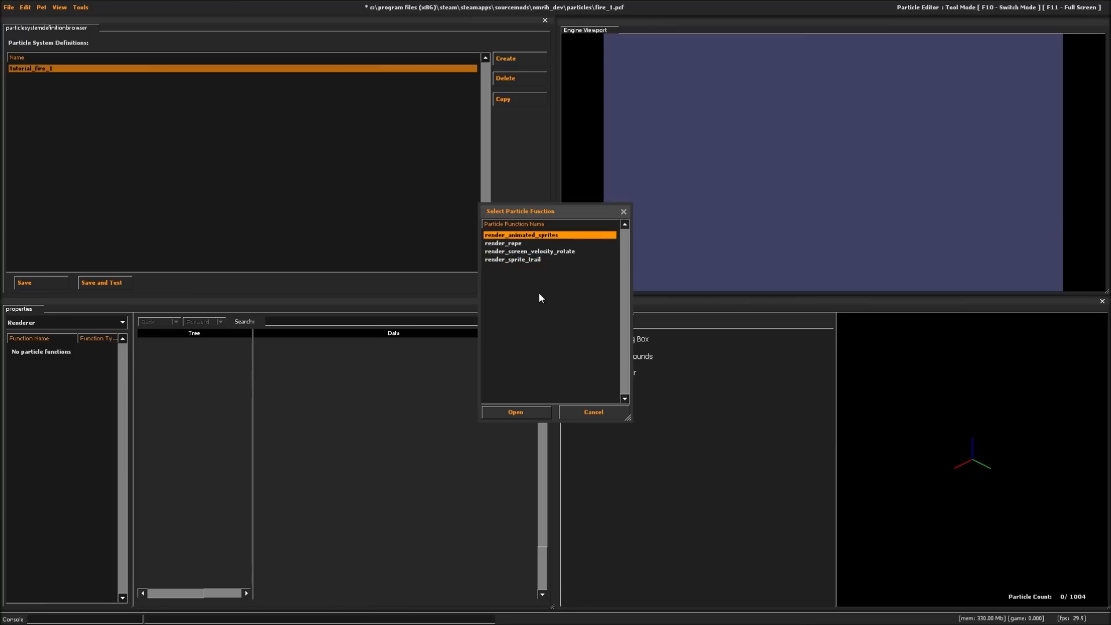
pyautogui.click(515, 412)
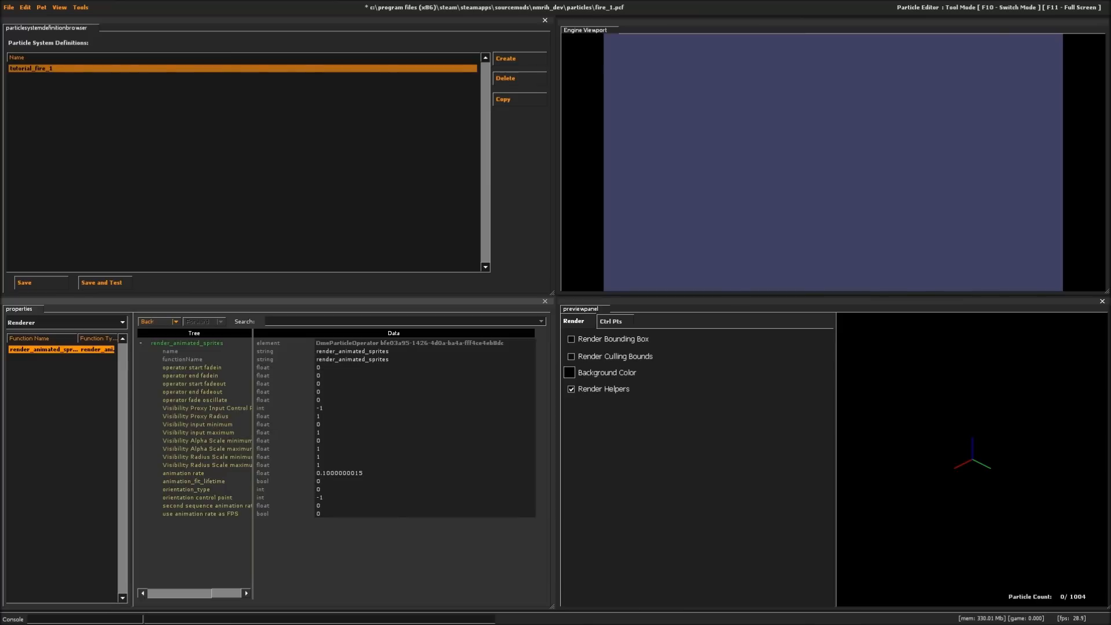
pyautogui.moveTo(371, 474); pyautogui.dragTo(250, 473)
pyautogui.write('1.1')
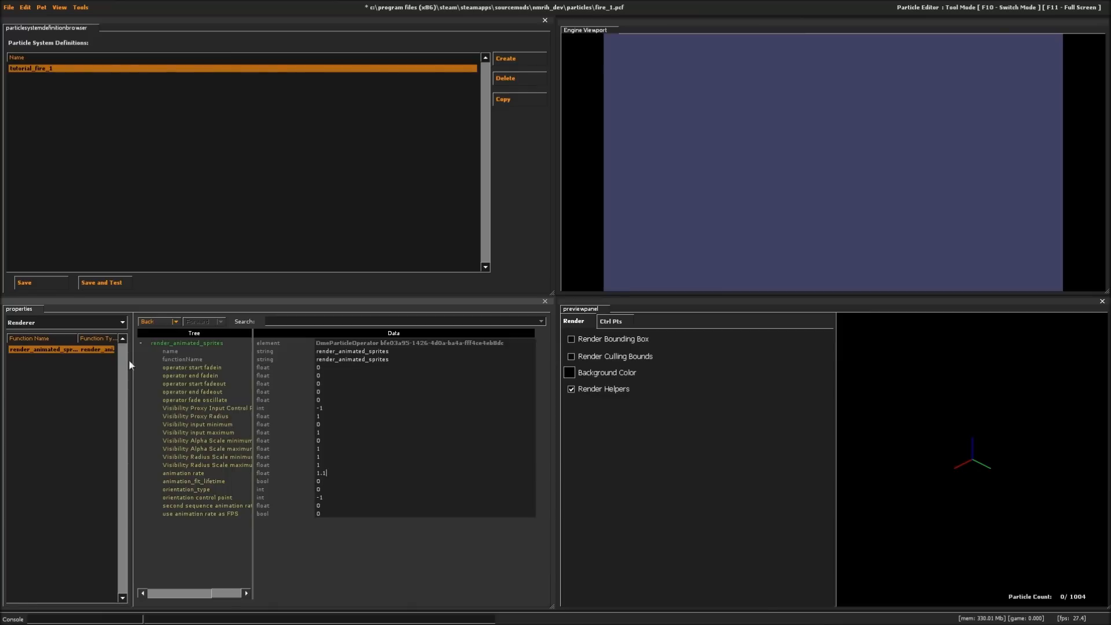
# - Add a Radius Scale operator to tutorial_fire_1
pyautogui.click(64, 321)
pyautogui.click(44, 349)
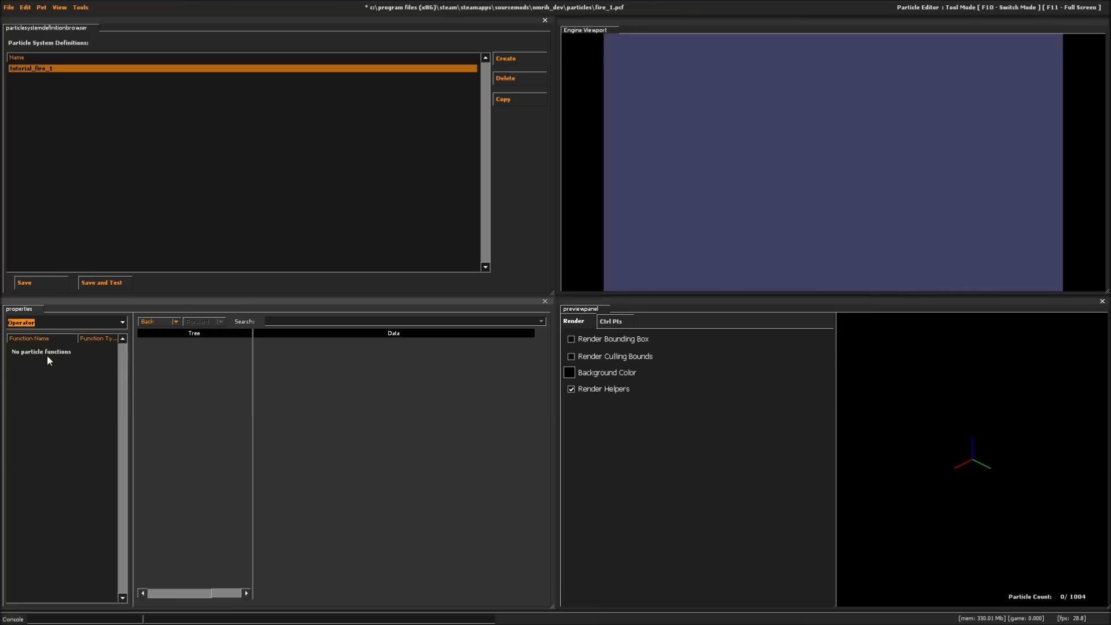
pyautogui.rightClick(42, 363)
pyautogui.click(56, 369)
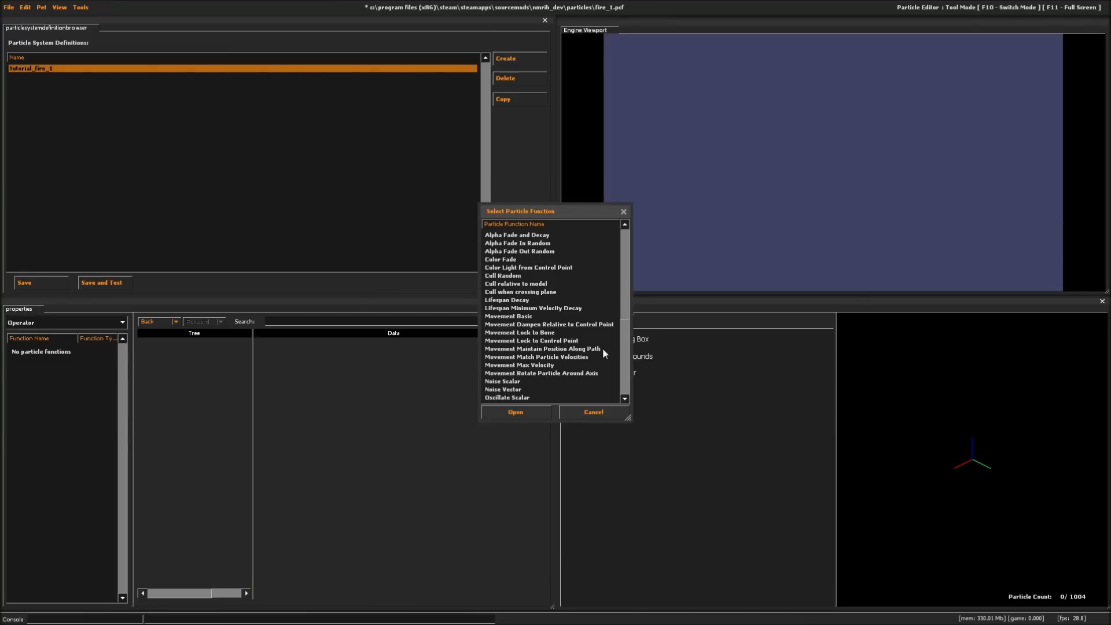
pyautogui.moveTo(626, 315); pyautogui.dragTo(576, 357)
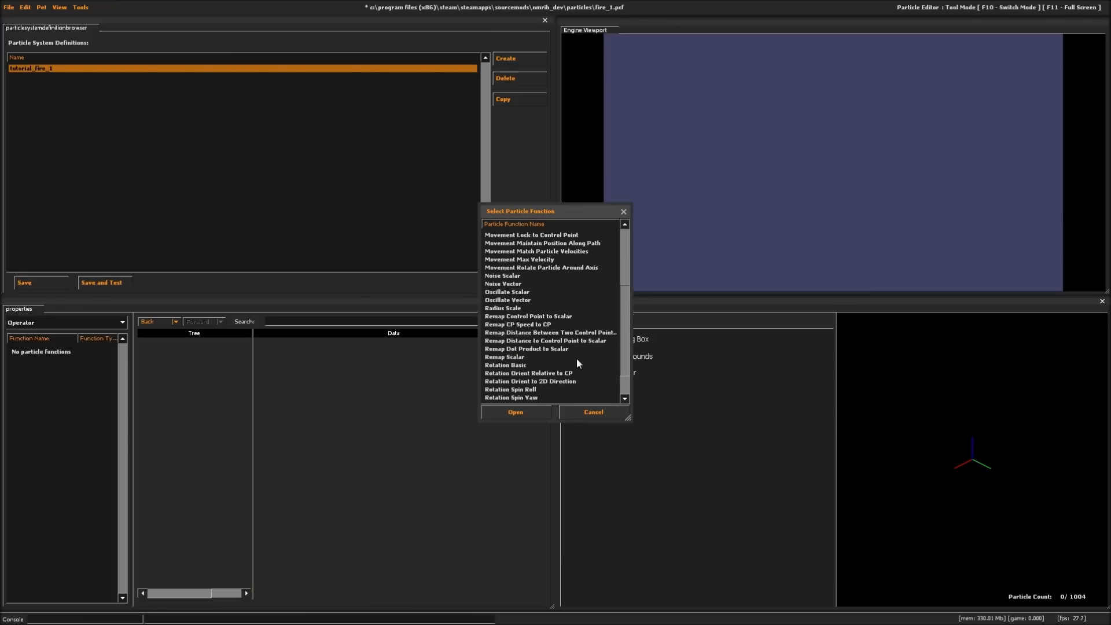
pyautogui.click(507, 309)
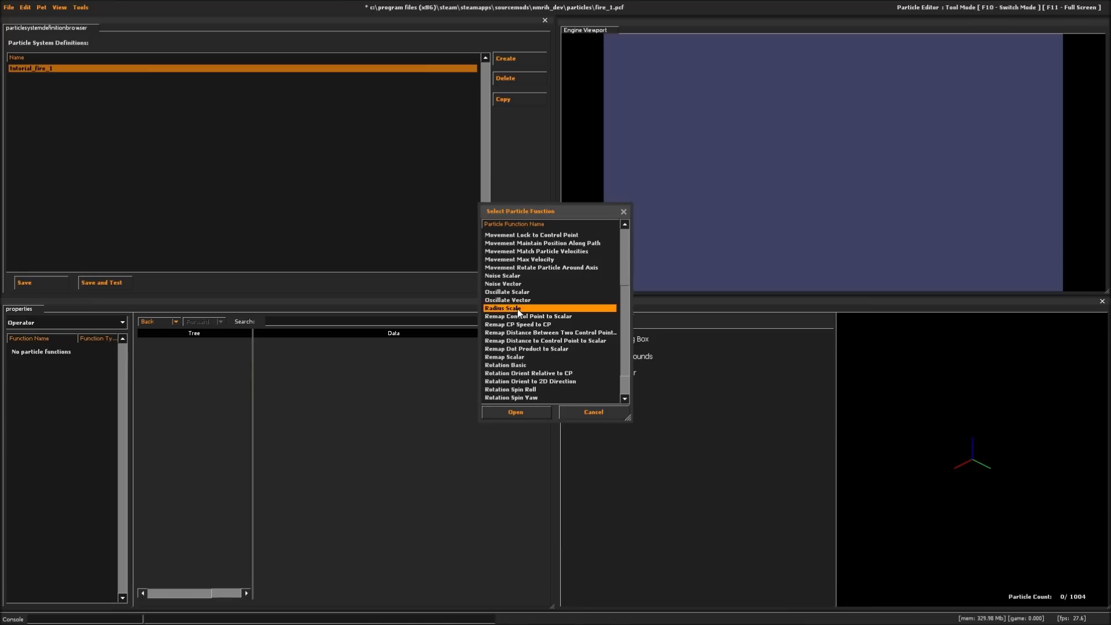
pyautogui.doubleClick(518, 310)
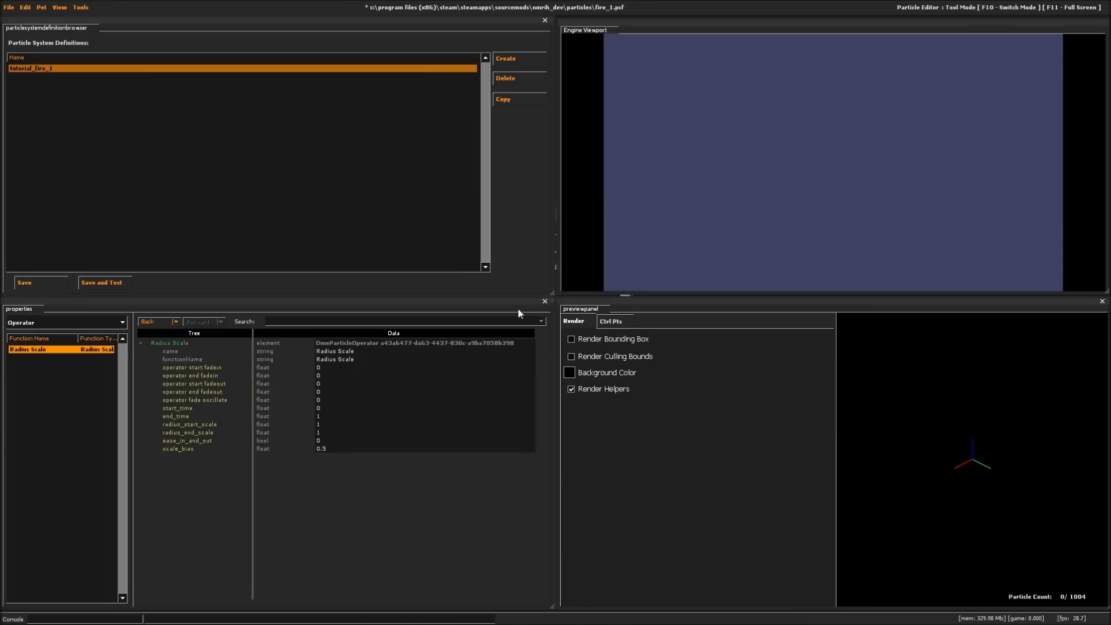
# - Add an Alpha Fade and Decay operator to the particle system
pyautogui.rightClick(17, 376)
pyautogui.click(36, 384)
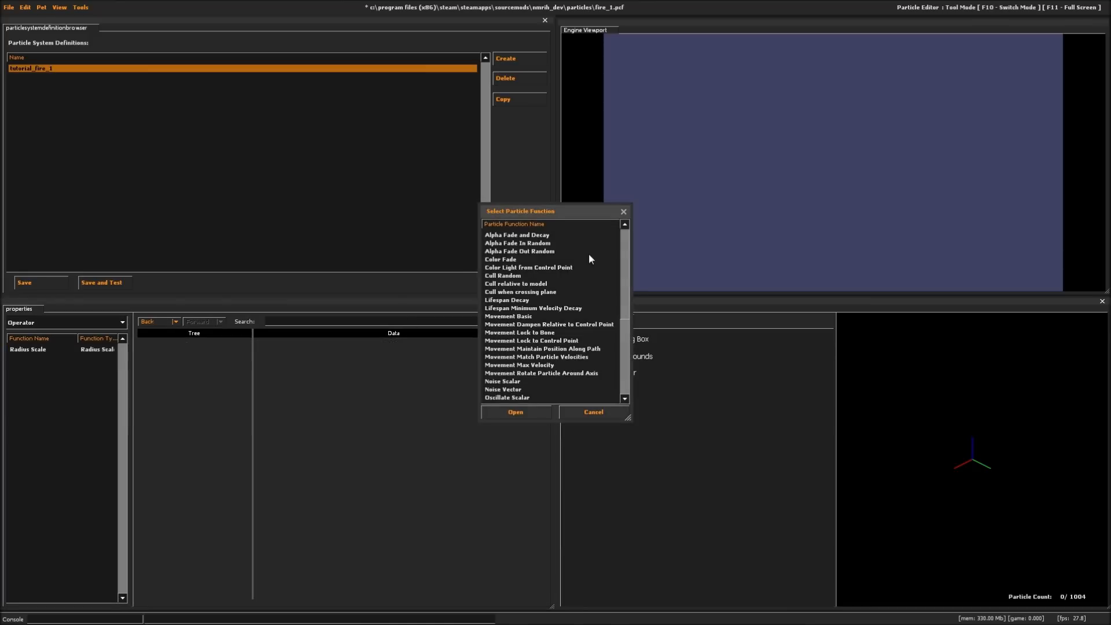
pyautogui.doubleClick(517, 235)
pyautogui.rightClick(77, 377)
pyautogui.click(90, 384)
pyautogui.doubleClick(513, 235)
pyautogui.rightClick(97, 406)
pyautogui.click(107, 413)
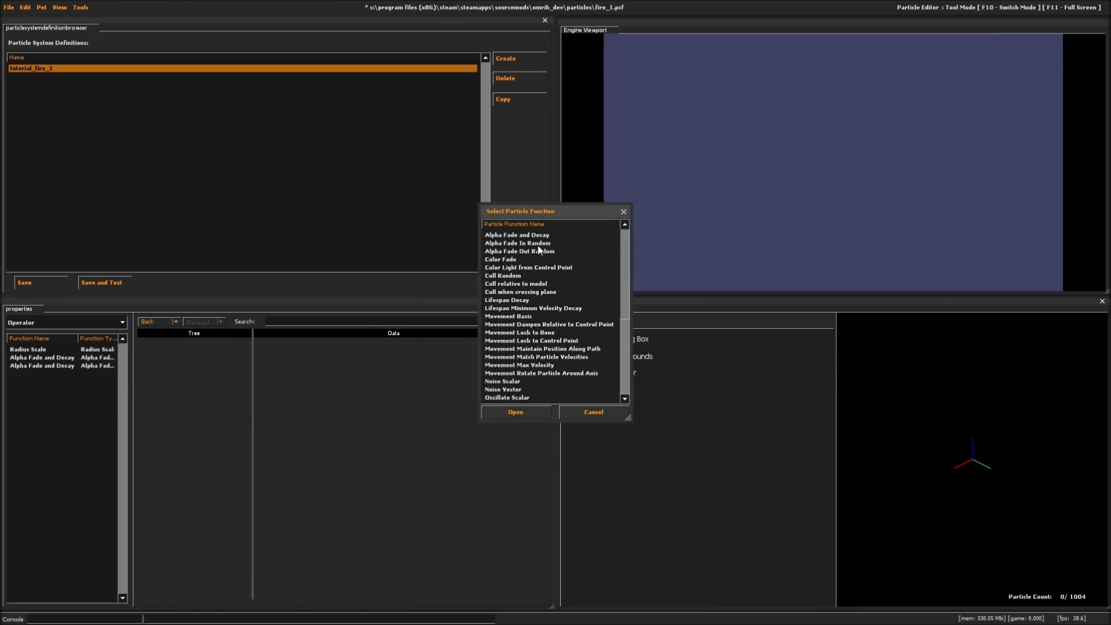
pyautogui.click(590, 412)
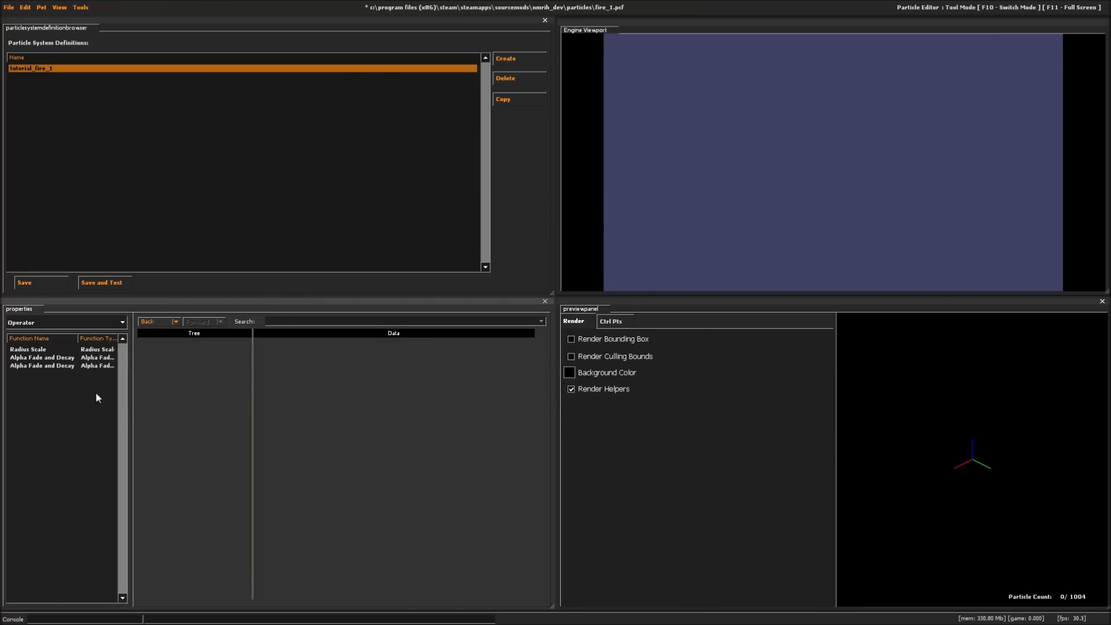
pyautogui.click(46, 366)
pyautogui.press('Delete')
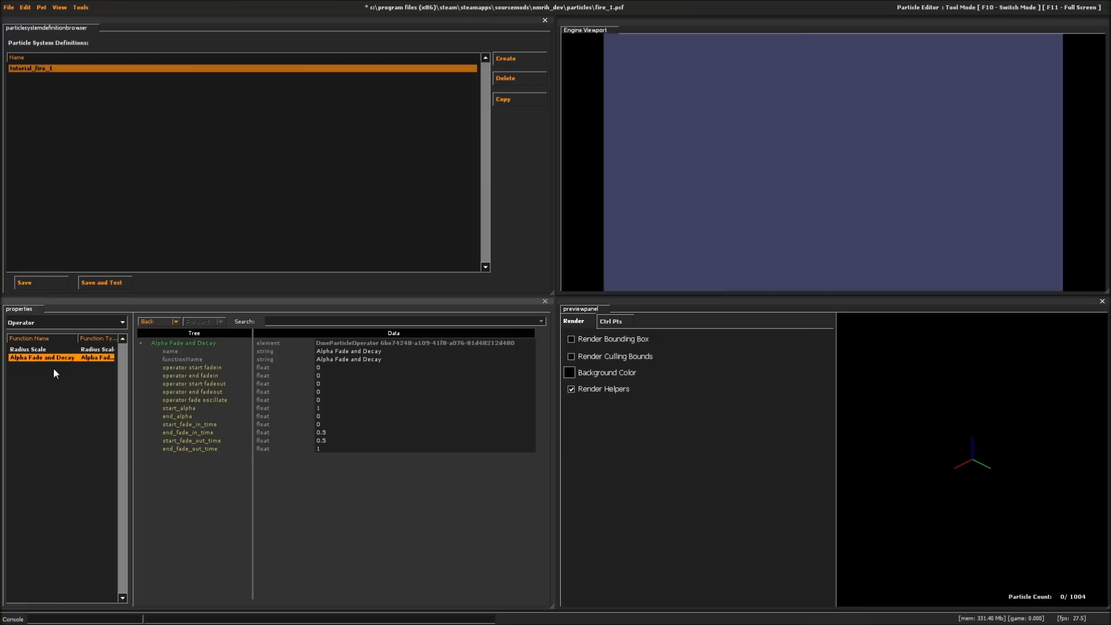
# - Add the Alpha Fade In Random and Alpha Fade Out Random operators to tutorial_fire_1
pyautogui.rightClick(74, 377)
pyautogui.click(85, 383)
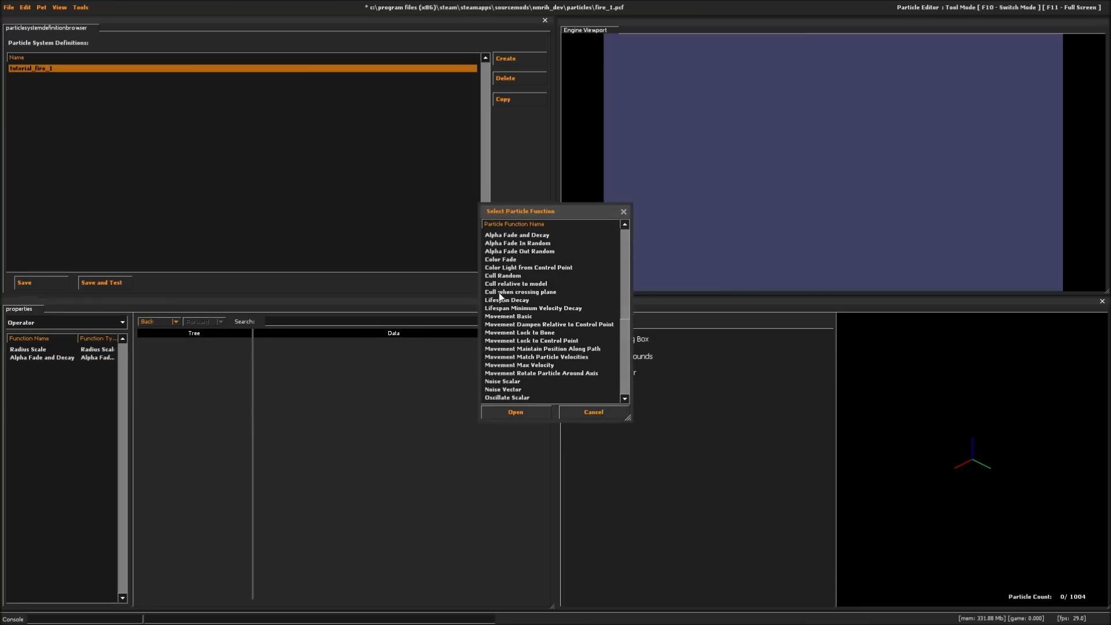
pyautogui.doubleClick(527, 245)
pyautogui.rightClick(91, 381)
pyautogui.click(106, 383)
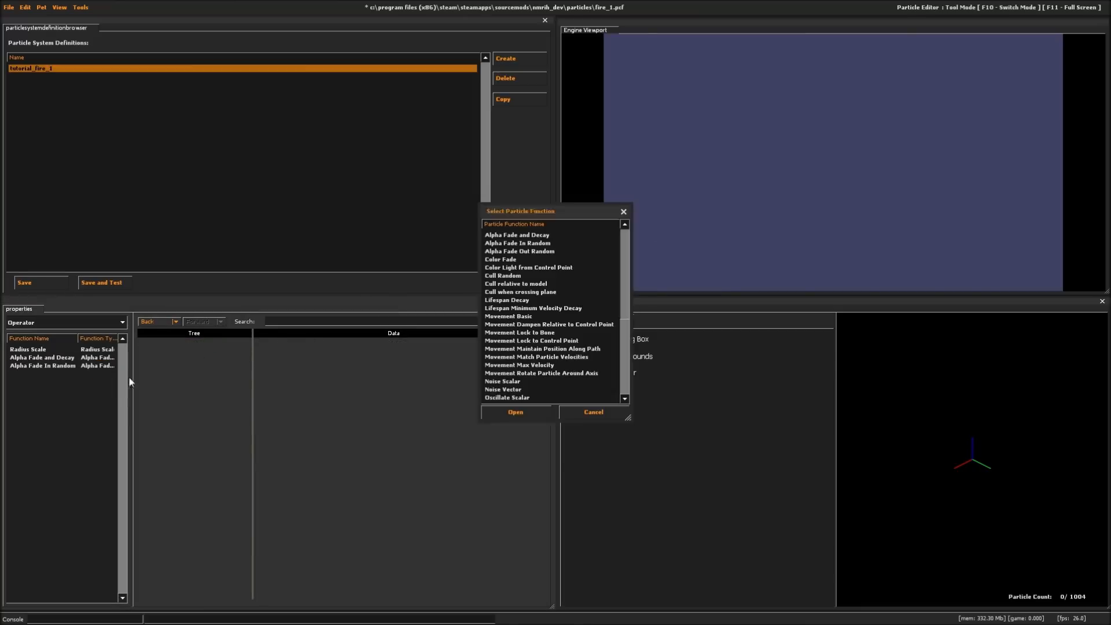
pyautogui.click(538, 250)
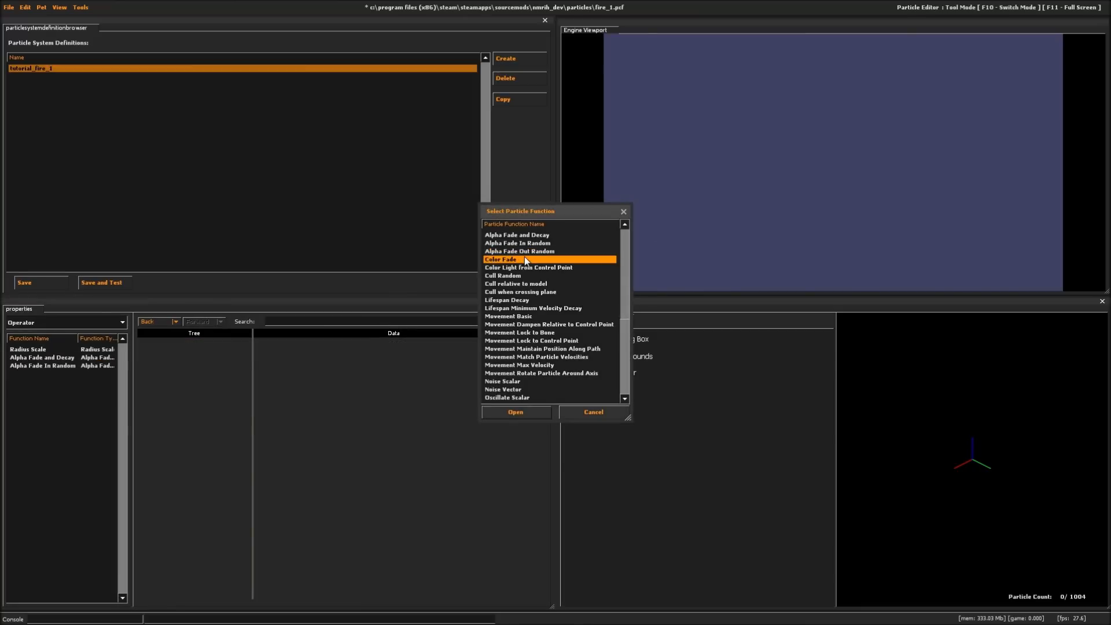
pyautogui.doubleClick(527, 248)
# - Add the Lifespan Decay and Movement Basic operators to tutorial_fire_1
pyautogui.rightClick(65, 395)
pyautogui.click(76, 401)
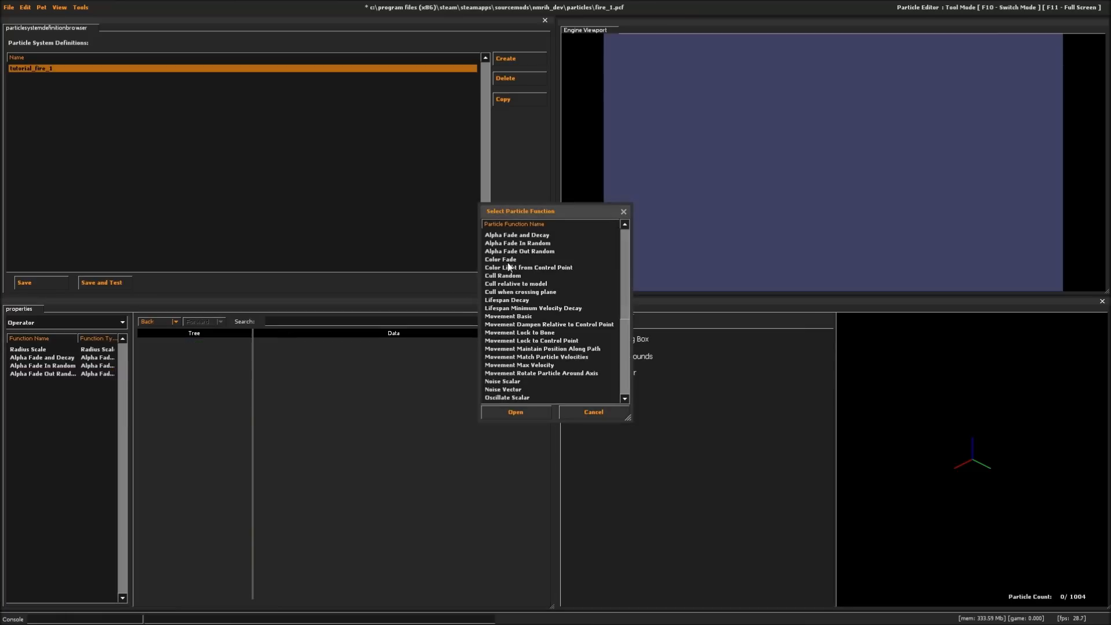
pyautogui.click(512, 300)
pyautogui.doubleClick(511, 300)
pyautogui.rightClick(69, 404)
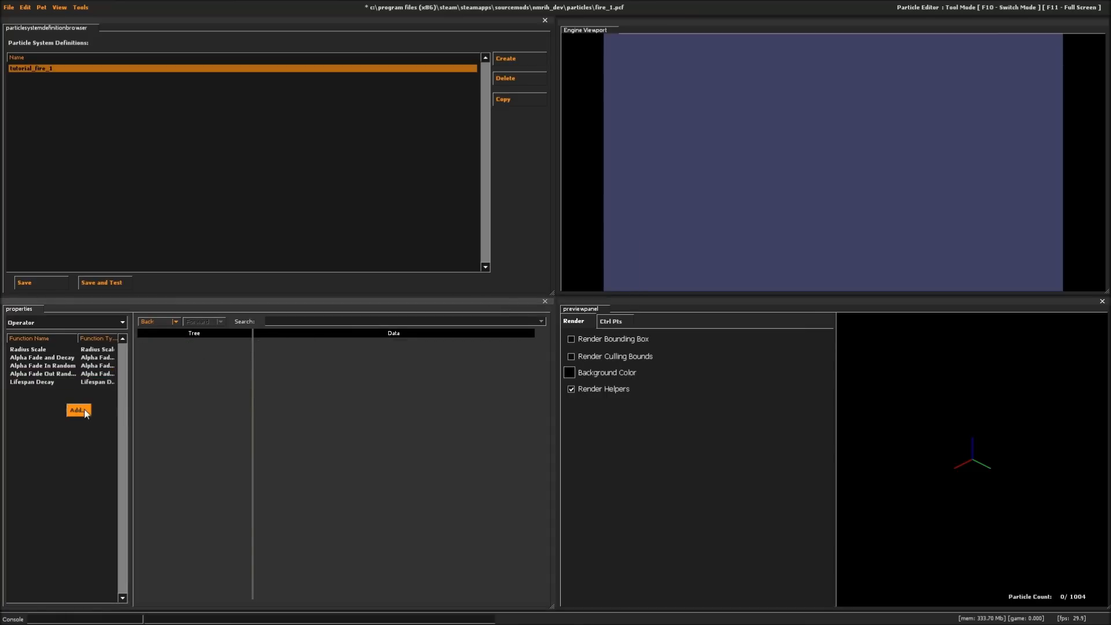
pyautogui.click(80, 411)
pyautogui.click(511, 317)
pyautogui.doubleClick(511, 316)
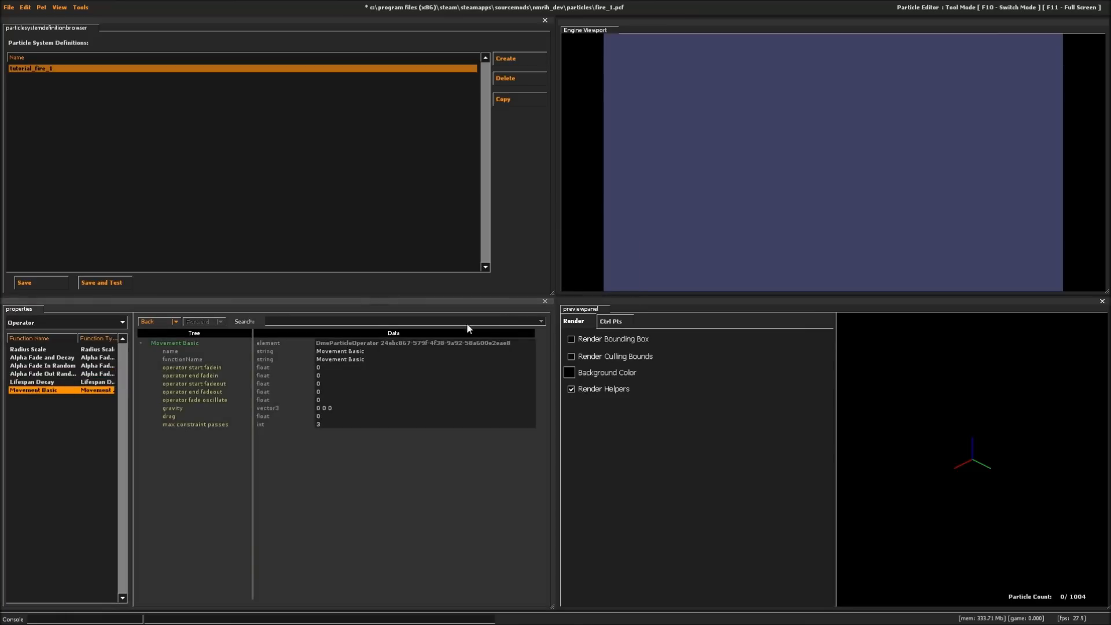
pyautogui.click(48, 352)
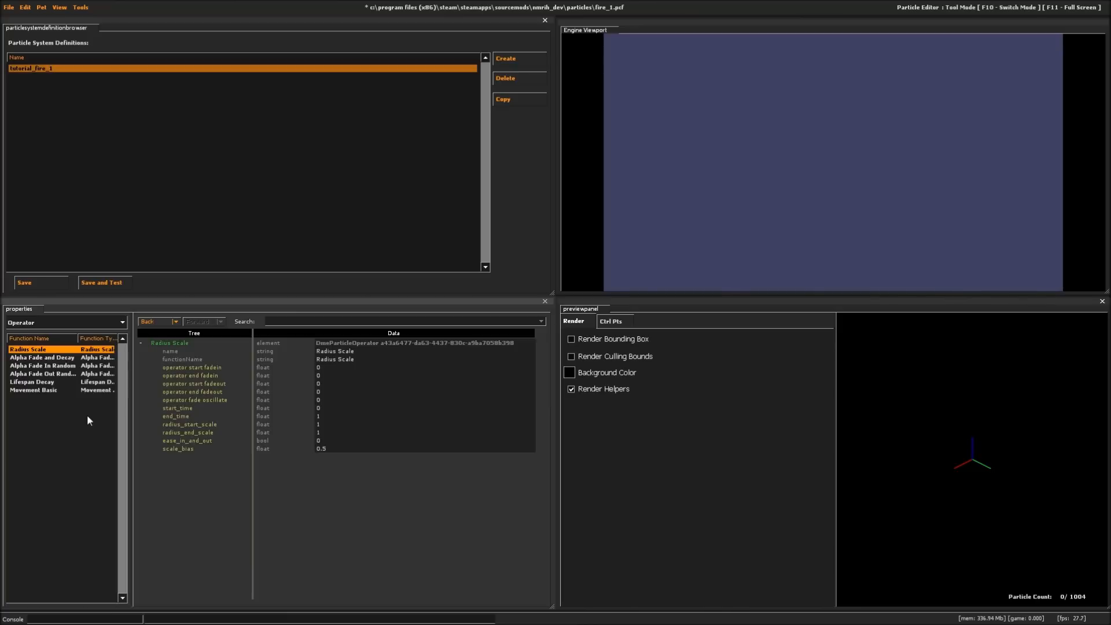
# - Add the Alpha Random and Color Random initializers to tutorial_fire_1
pyautogui.click(61, 323)
pyautogui.click(46, 359)
pyautogui.rightClick(50, 366)
pyautogui.click(55, 373)
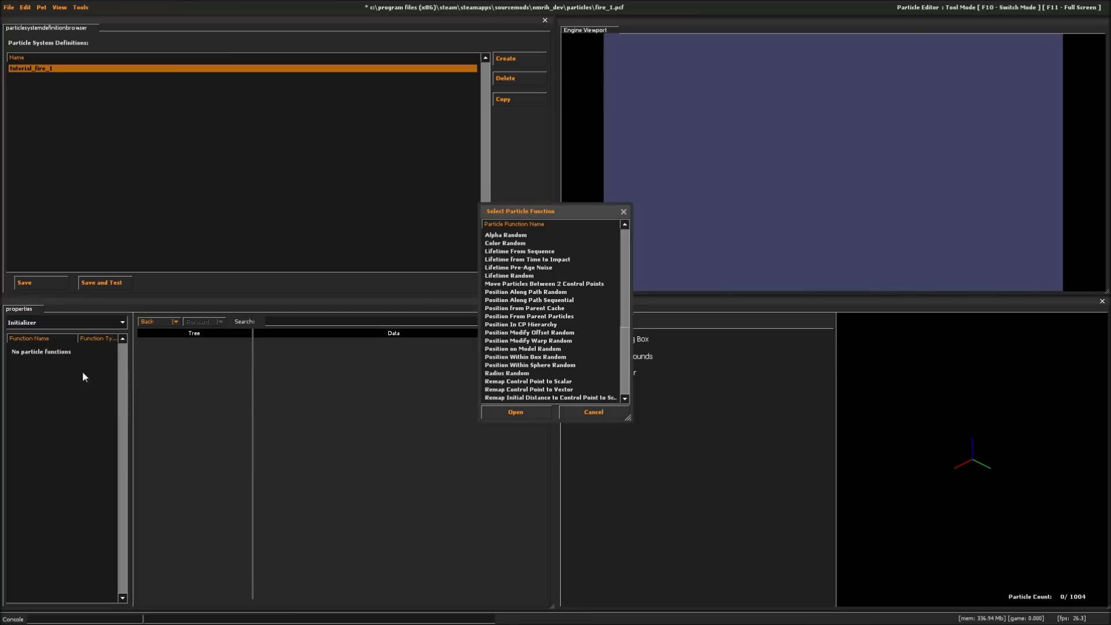
pyautogui.doubleClick(519, 235)
pyautogui.rightClick(45, 391)
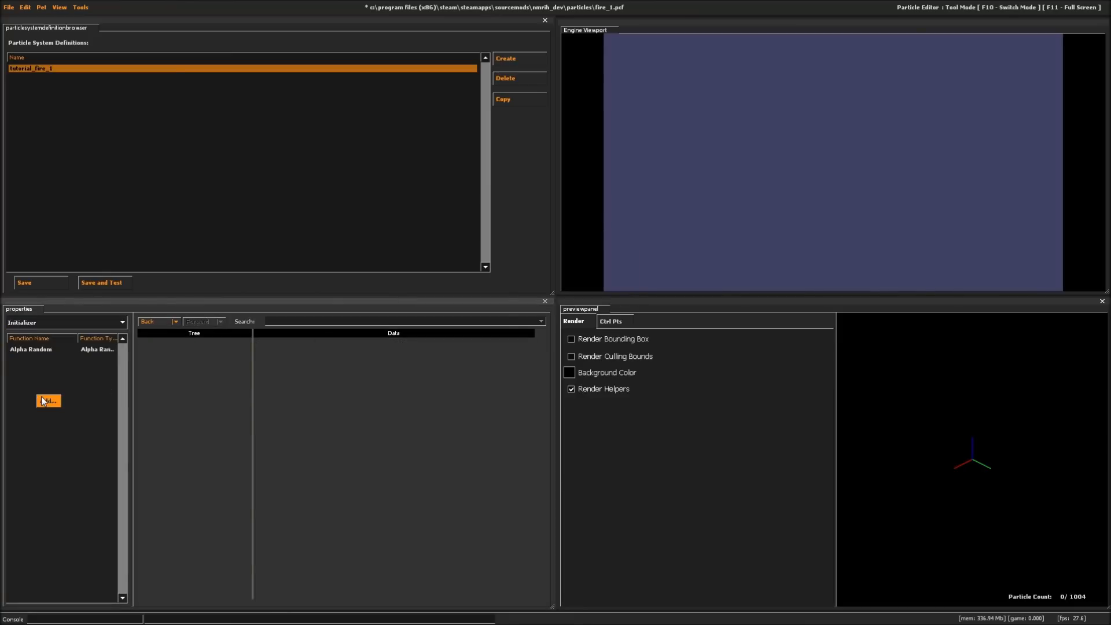
pyautogui.click(50, 398)
pyautogui.doubleClick(514, 235)
# - Add the Lifetime Random and Position Within Sphere Random initializers to tutorial_fire_1
pyautogui.rightClick(39, 391)
pyautogui.click(44, 397)
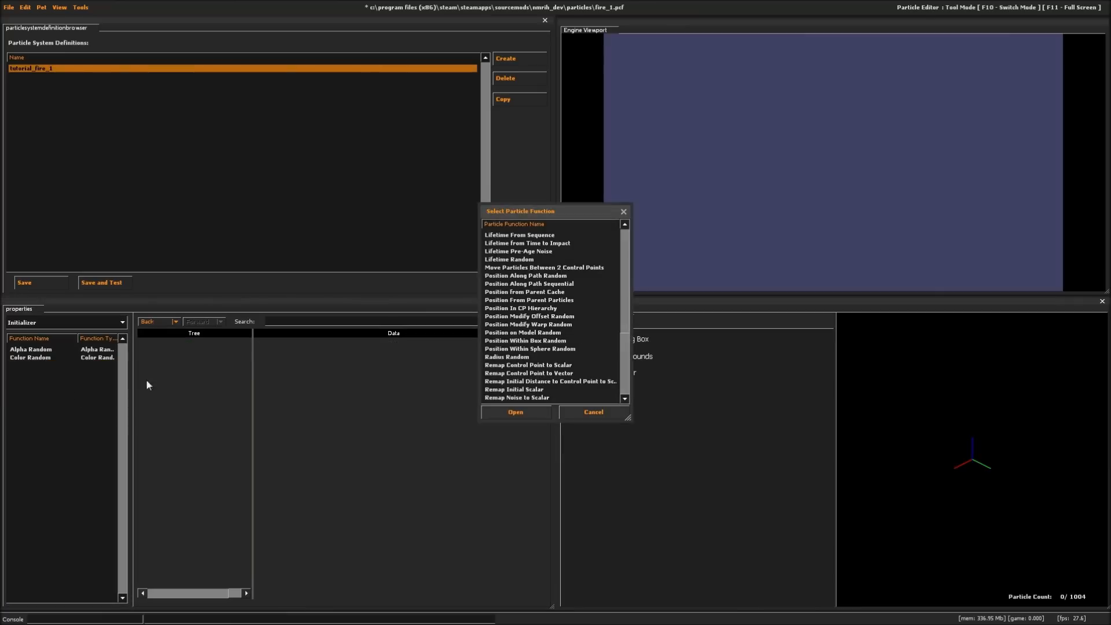
pyautogui.doubleClick(523, 260)
pyautogui.rightClick(65, 384)
pyautogui.click(72, 391)
pyautogui.doubleClick(550, 348)
# - Add the Position Modify Offset Random and Rotation Random initializers to tutorial_fire_1
pyautogui.rightClick(83, 409)
pyautogui.click(89, 415)
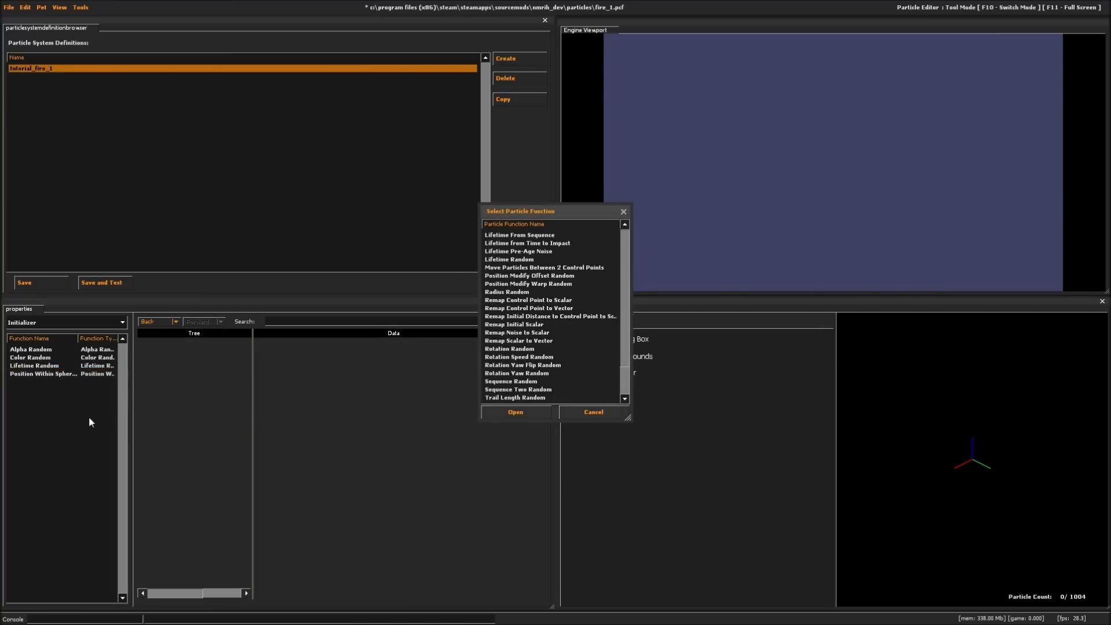
pyautogui.doubleClick(544, 276)
pyautogui.rightClick(34, 429)
pyautogui.click(40, 435)
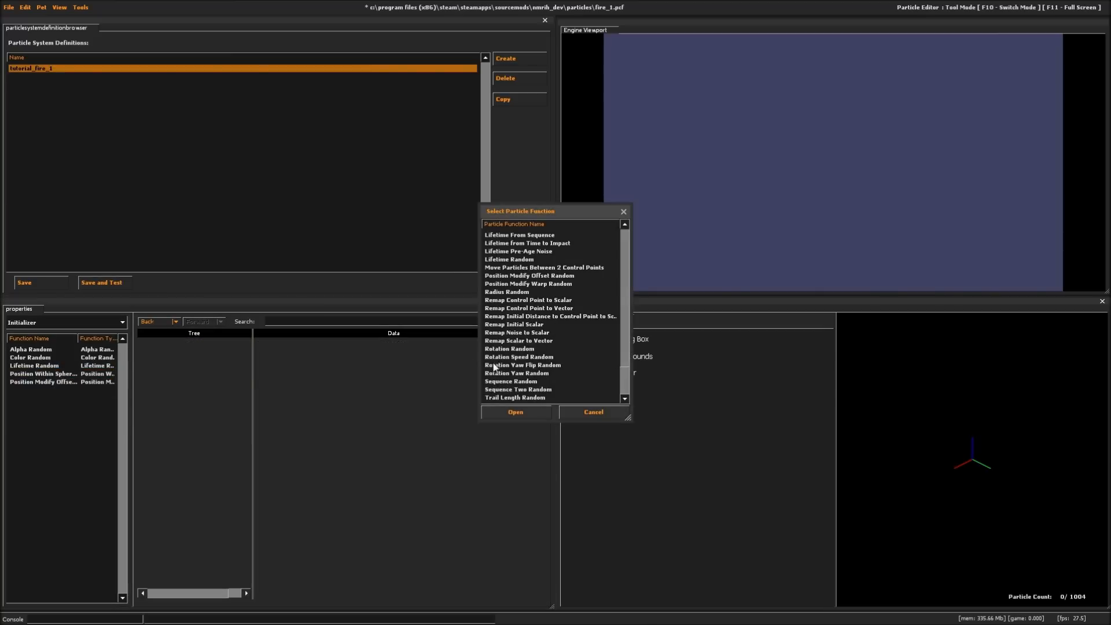
pyautogui.click(512, 350)
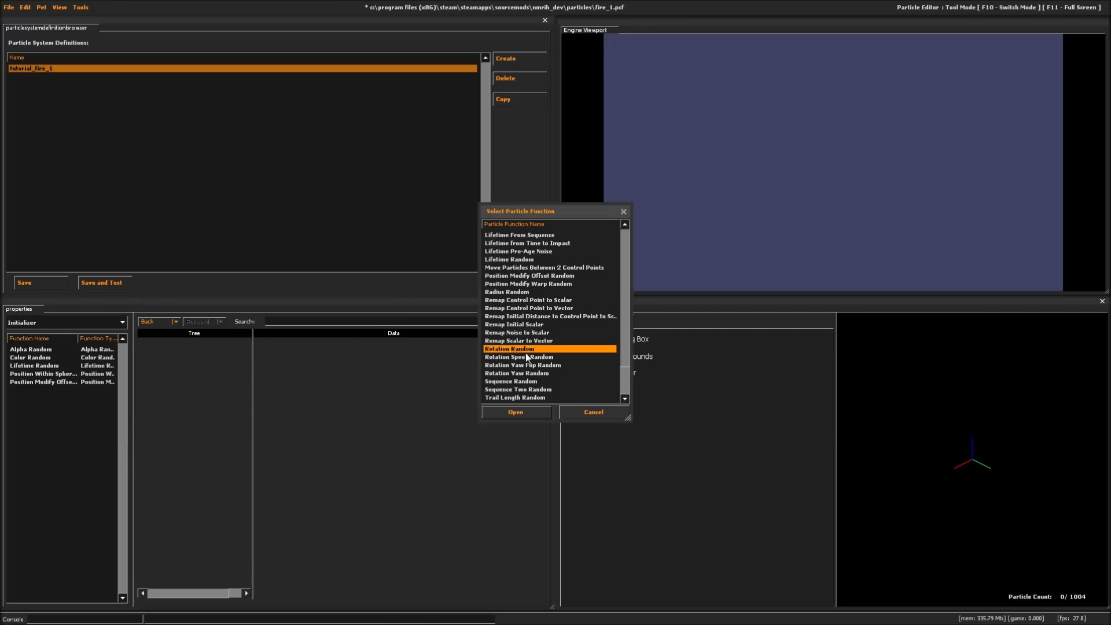
pyautogui.doubleClick(529, 349)
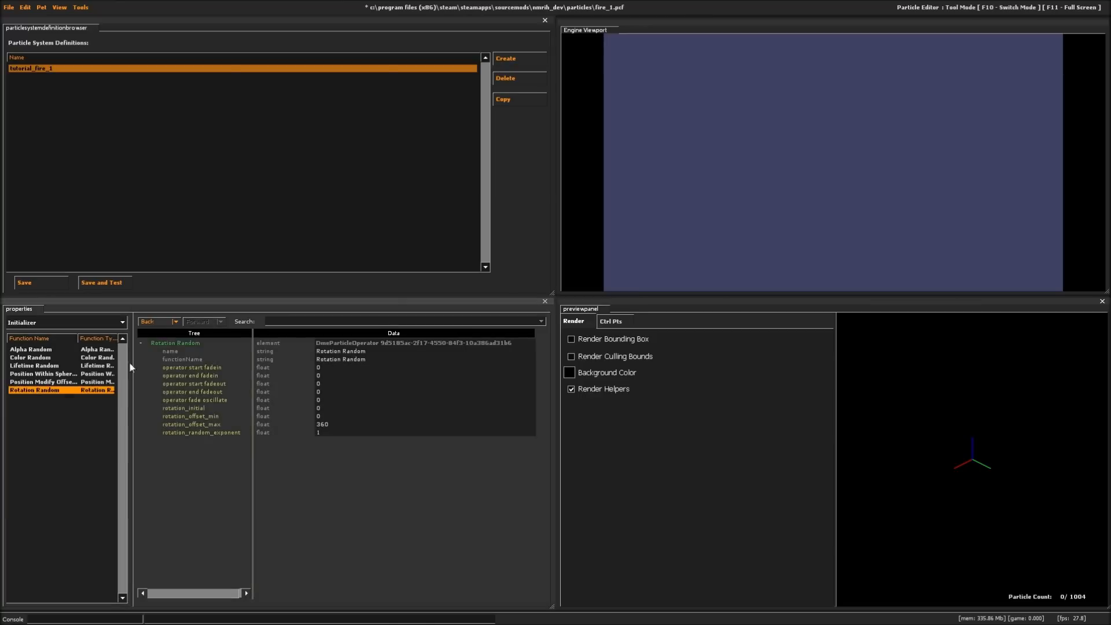
# - Add a Sequence Random initializer to tutorial_fire_1
pyautogui.rightClick(78, 439)
pyautogui.click(86, 444)
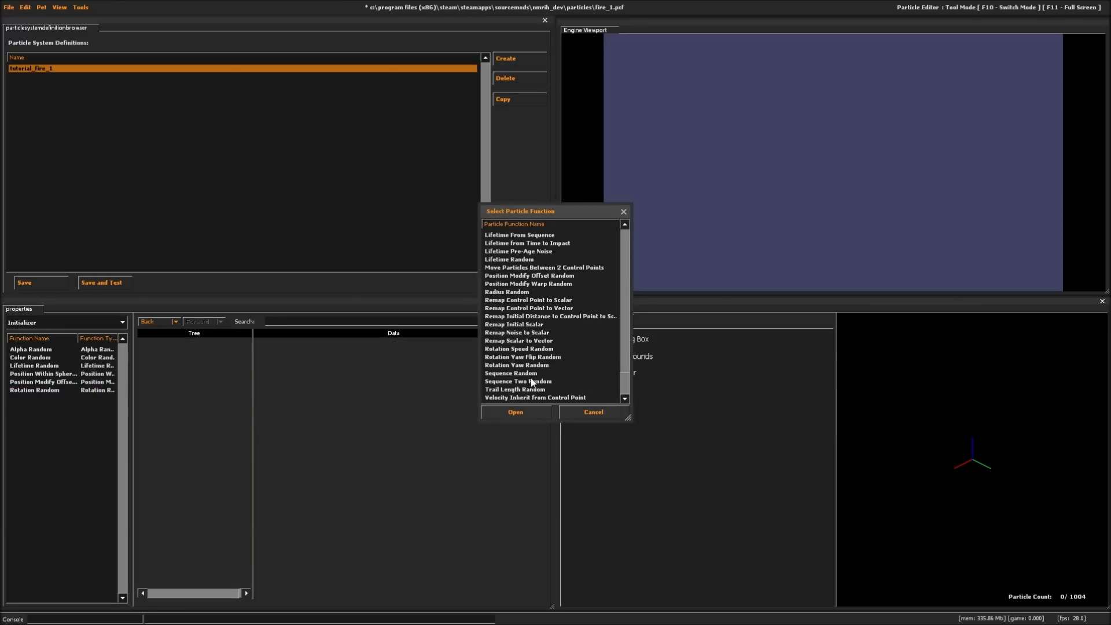
pyautogui.doubleClick(533, 374)
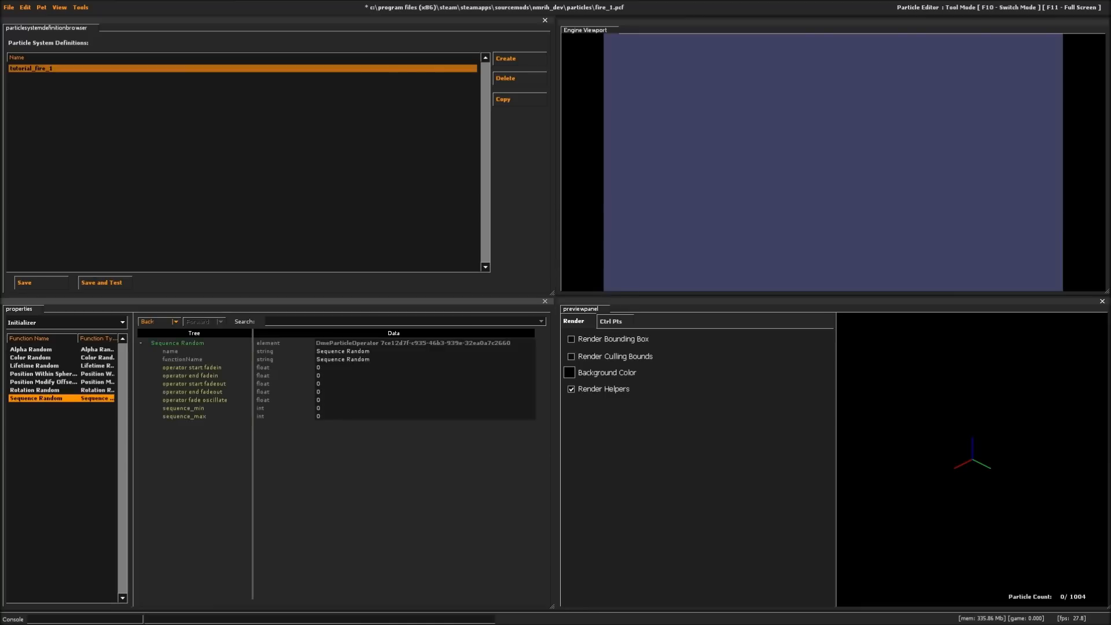
# - Add an emit_continuously emitter to tutorial_fire_1
pyautogui.click(33, 321)
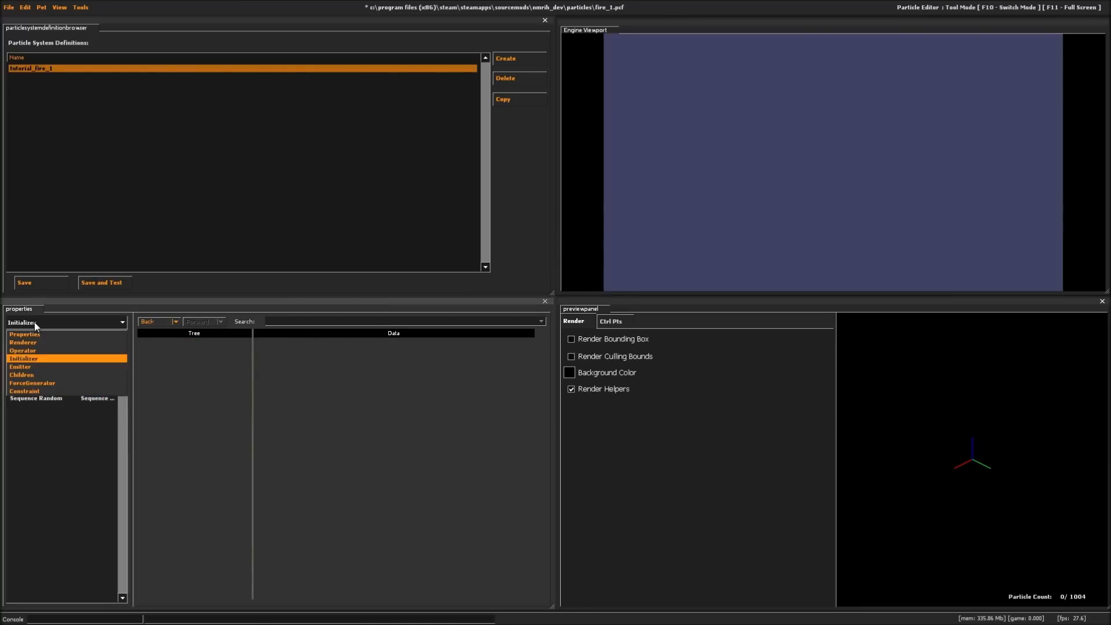
pyautogui.click(33, 370)
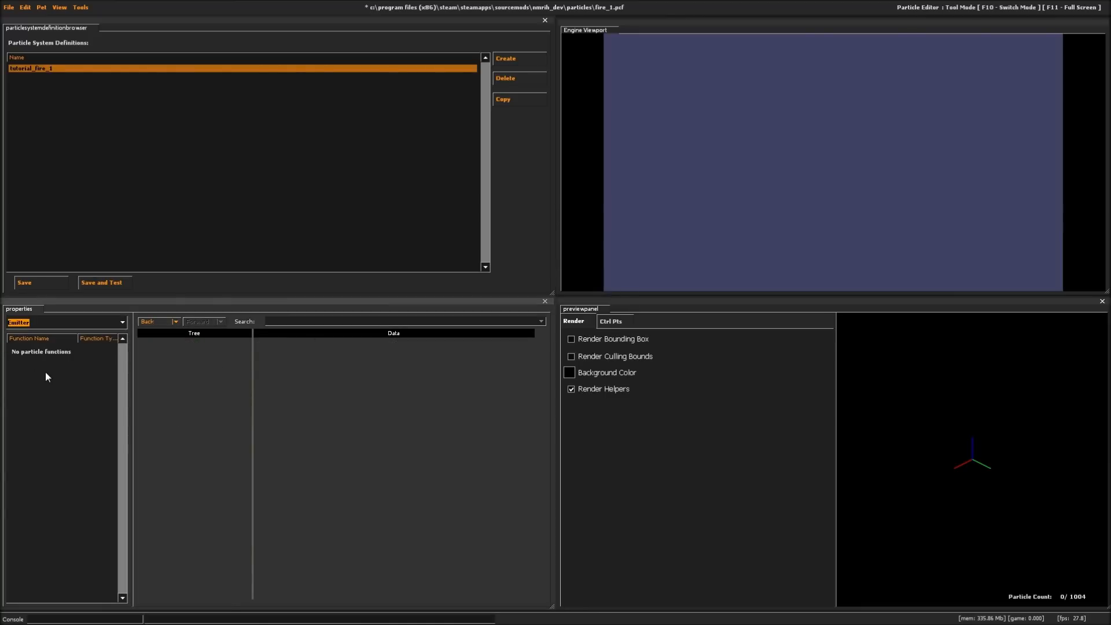
pyautogui.rightClick(52, 377)
pyautogui.click(73, 376)
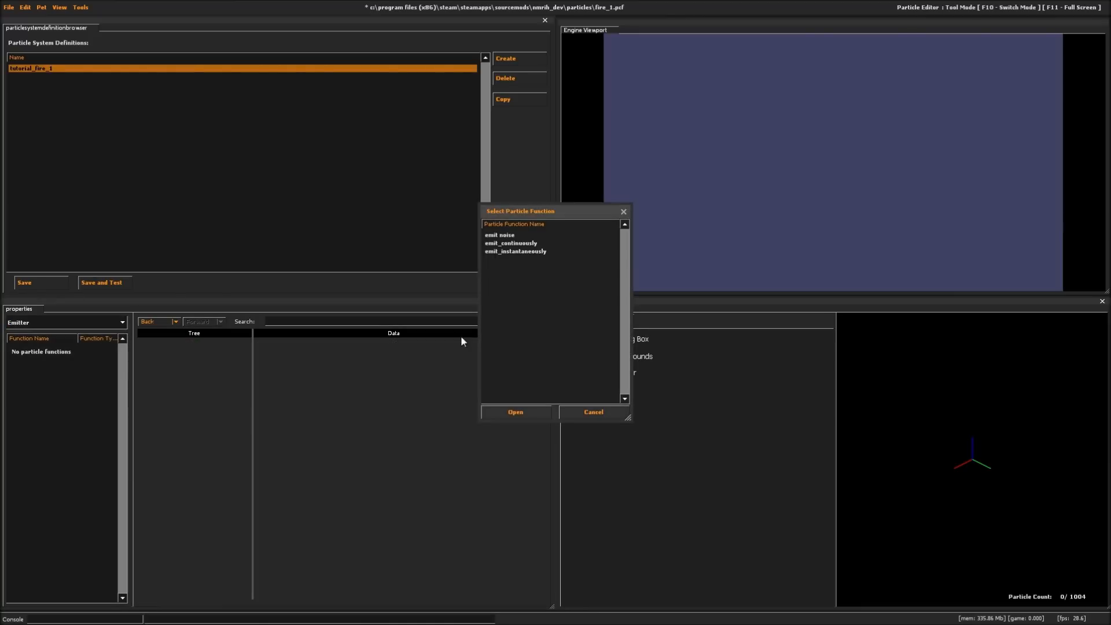
pyautogui.doubleClick(509, 243)
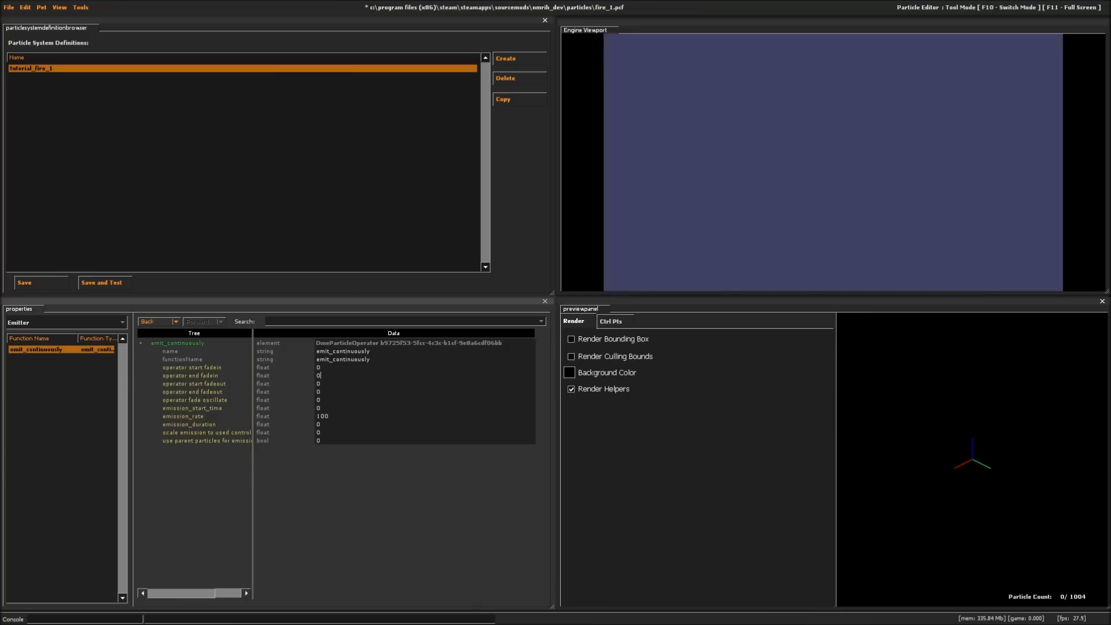
# - Set the emitter's operator end fadein to 5, emission_rate to 35 and emission_duration to 0
pyautogui.click(319, 376)
pyautogui.write('535')
pyautogui.press('Return')
pyautogui.click(320, 424)
pyautogui.write('1')
pyautogui.click(320, 424)
pyautogui.write('0')
# - Enlarge the particle preview to cover its render options and the engine viewport
pyautogui.moveTo(926, 452); pyautogui.dragTo(900, 451)
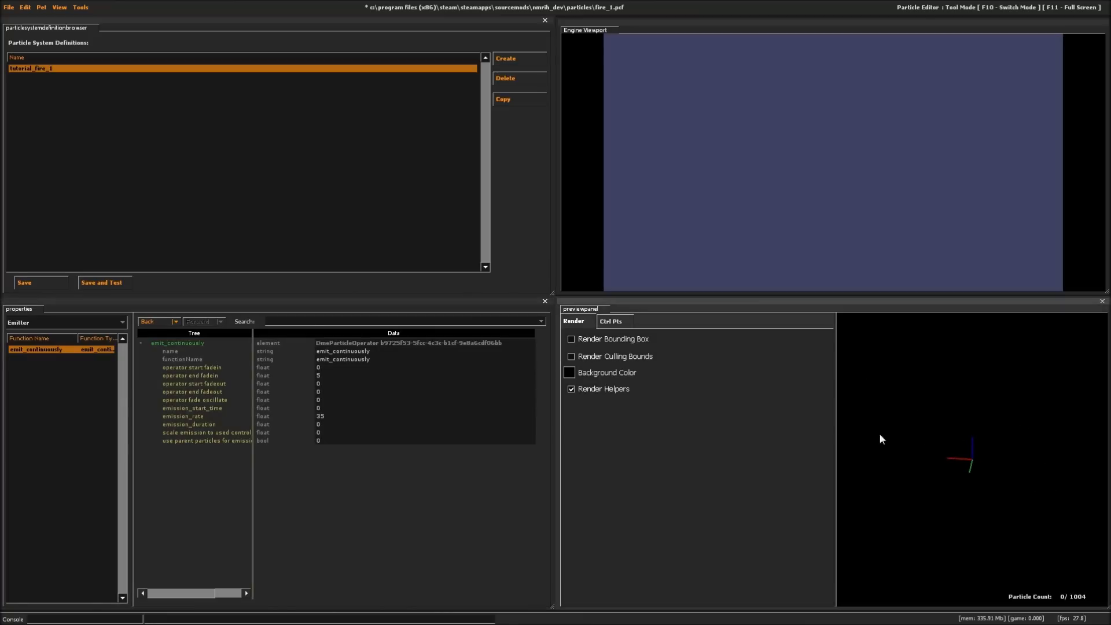
pyautogui.moveTo(835, 433); pyautogui.dragTo(565, 428)
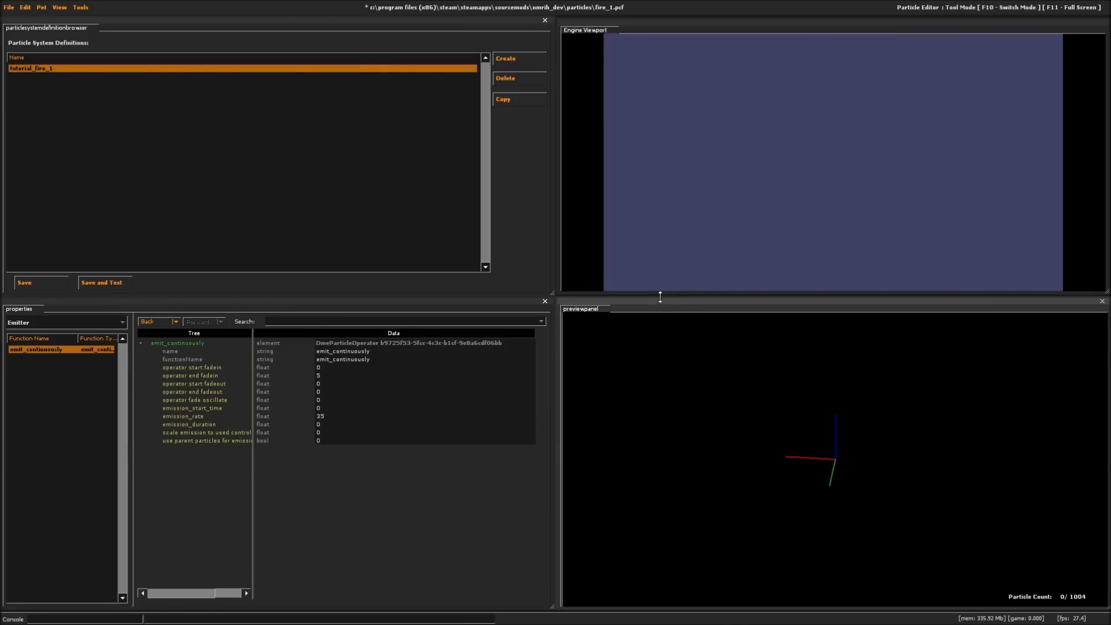
pyautogui.moveTo(661, 299); pyautogui.dragTo(664, 3)
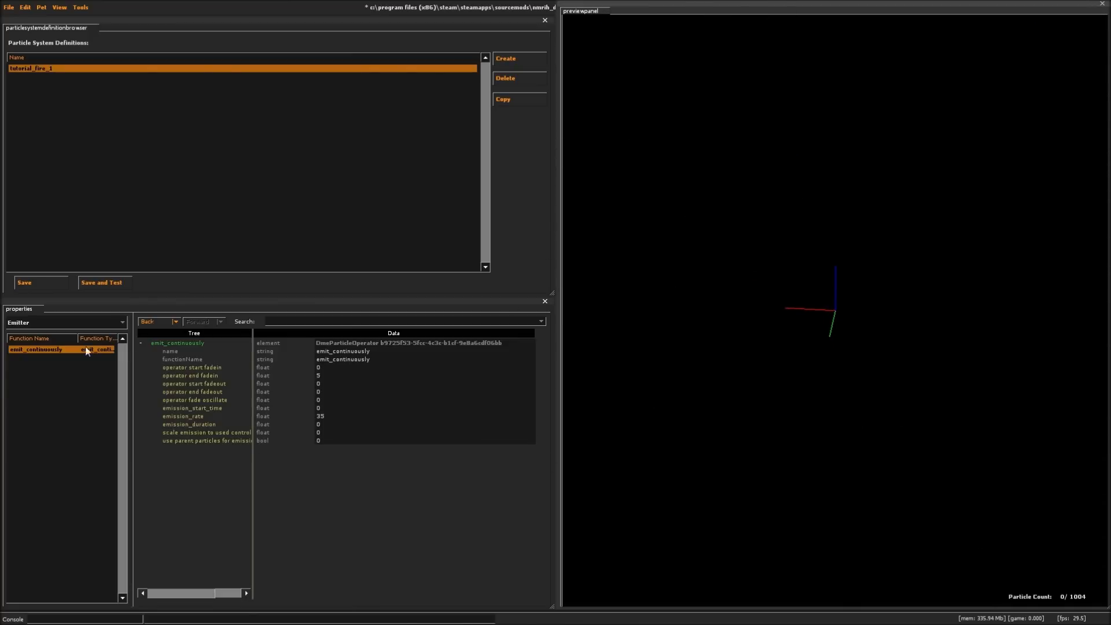
# - Set the Lifetime Random initializer's lifetime_max to 1 and lifetime_min to .9
pyautogui.click(57, 321)
pyautogui.click(39, 358)
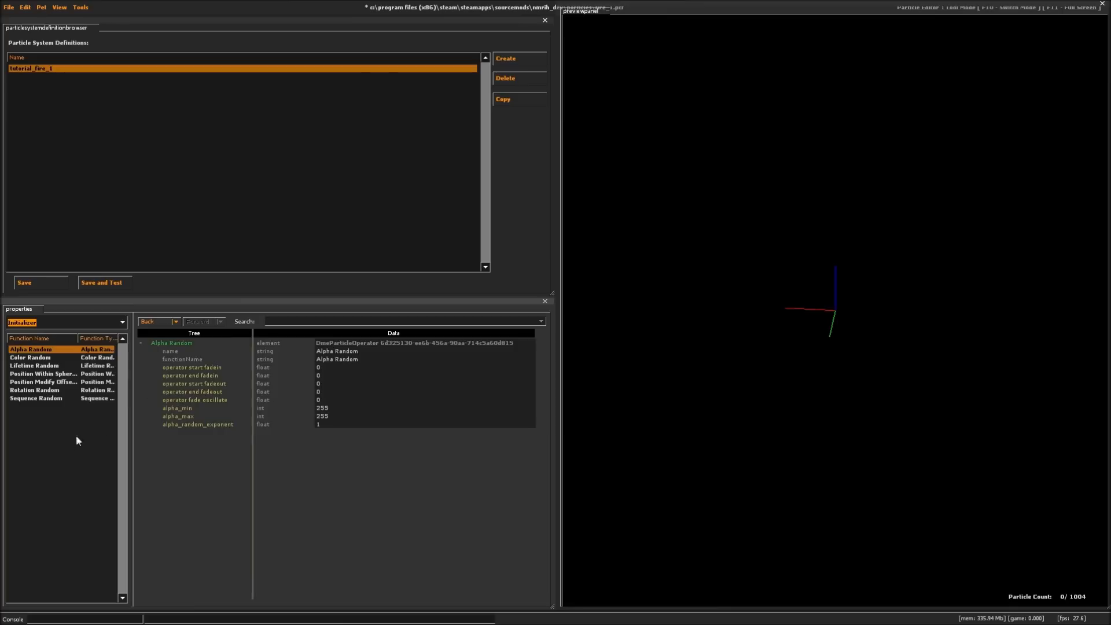
pyautogui.click(58, 374)
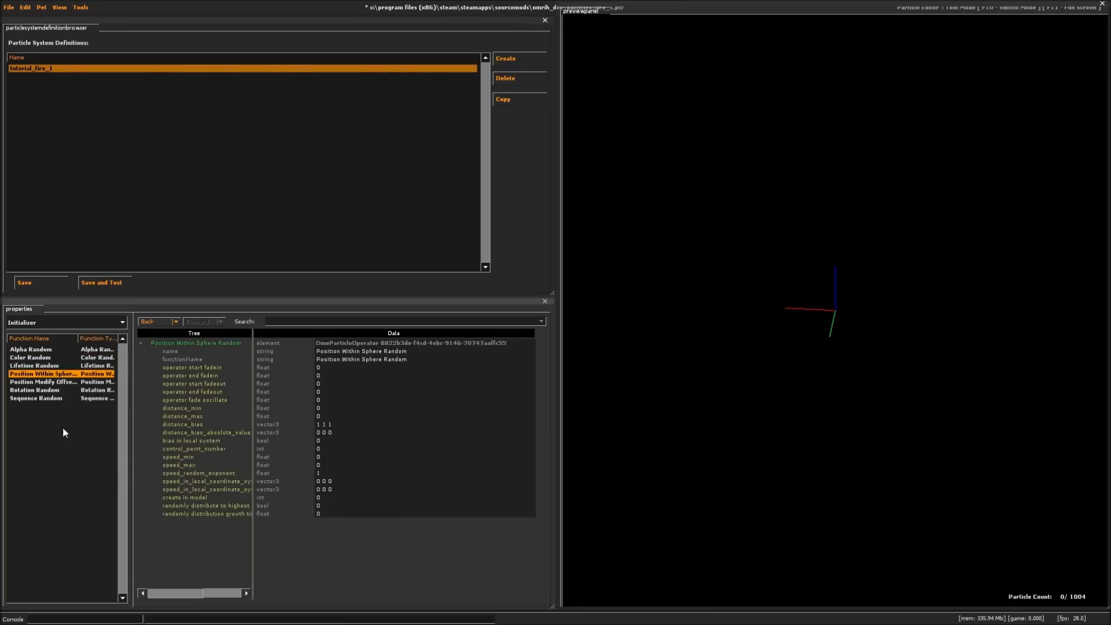
pyautogui.click(50, 366)
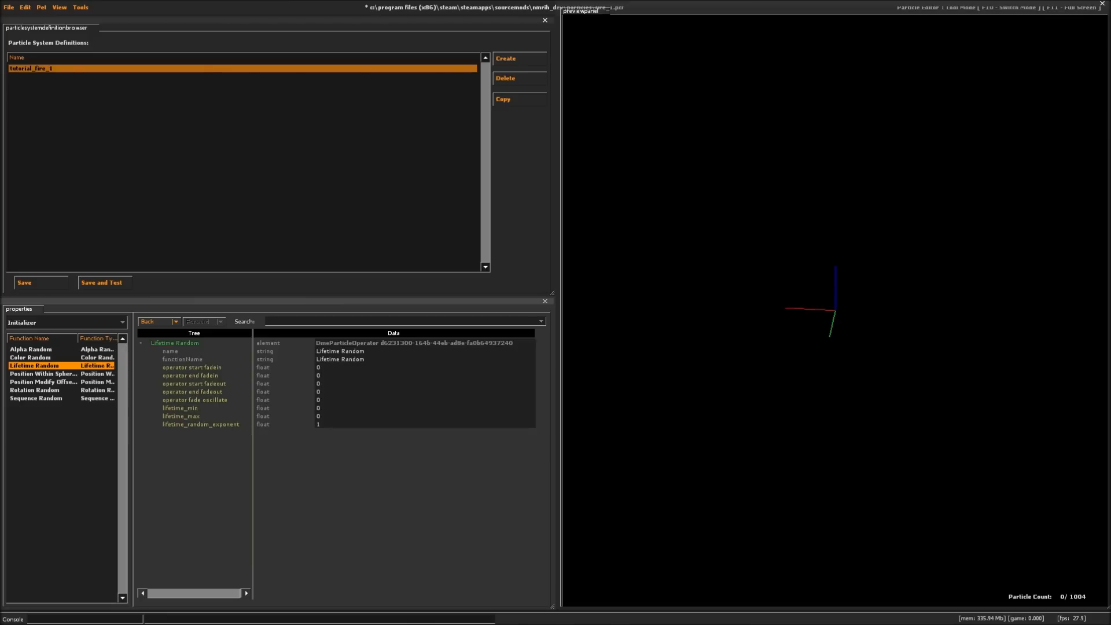
pyautogui.doubleClick(319, 416)
pyautogui.write('1')
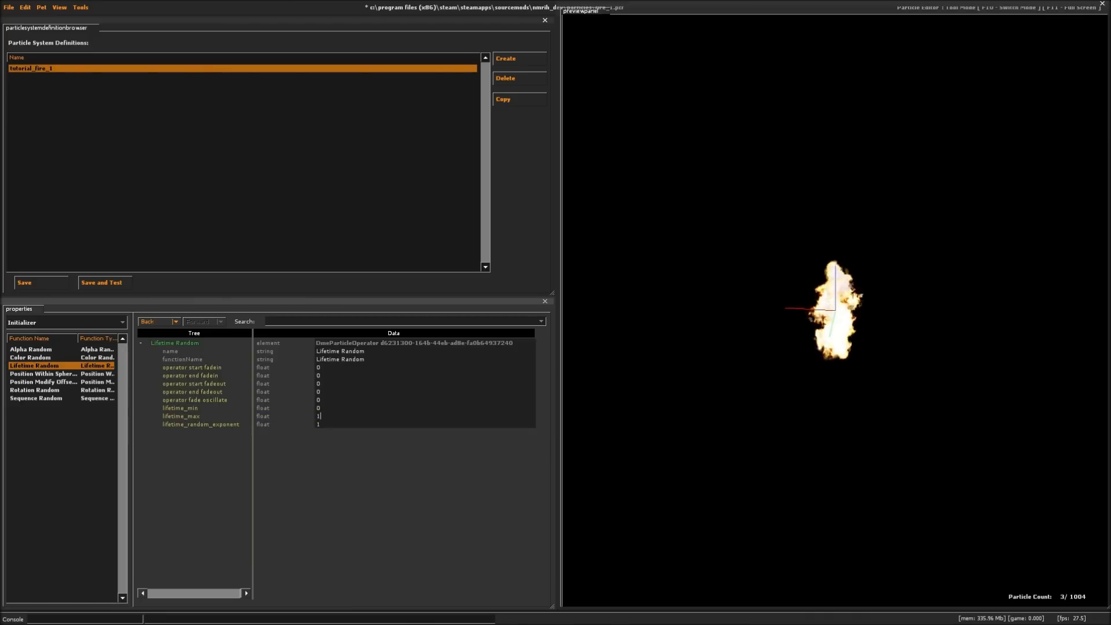
pyautogui.doubleClick(319, 408)
pyautogui.write('.9')
pyautogui.press('Return')
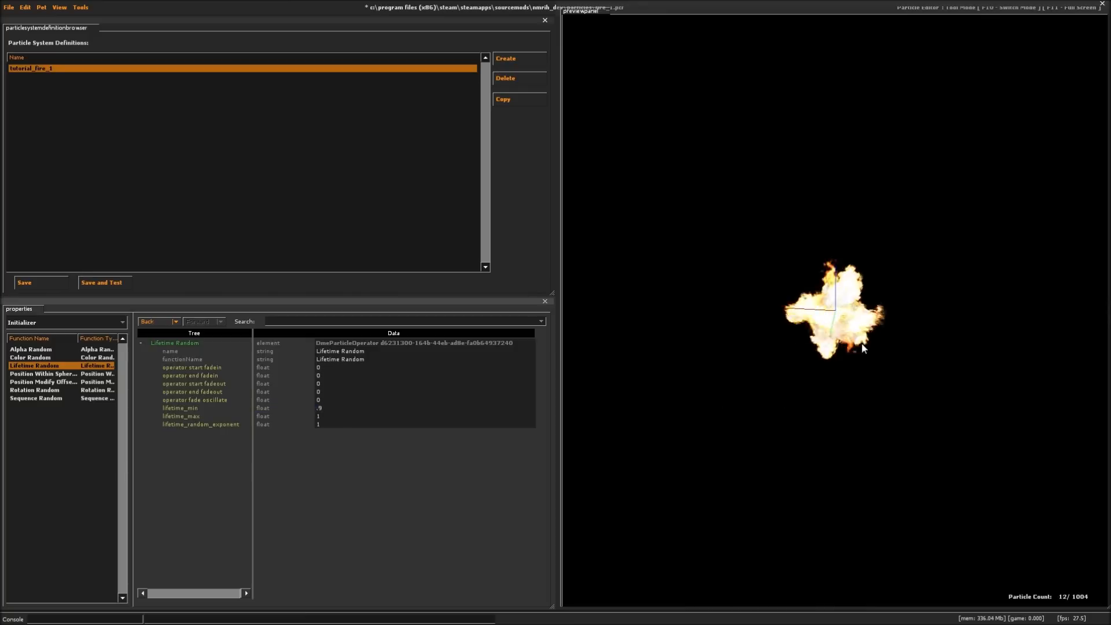
pyautogui.moveTo(849, 332); pyautogui.dragTo(859, 351, button='right')
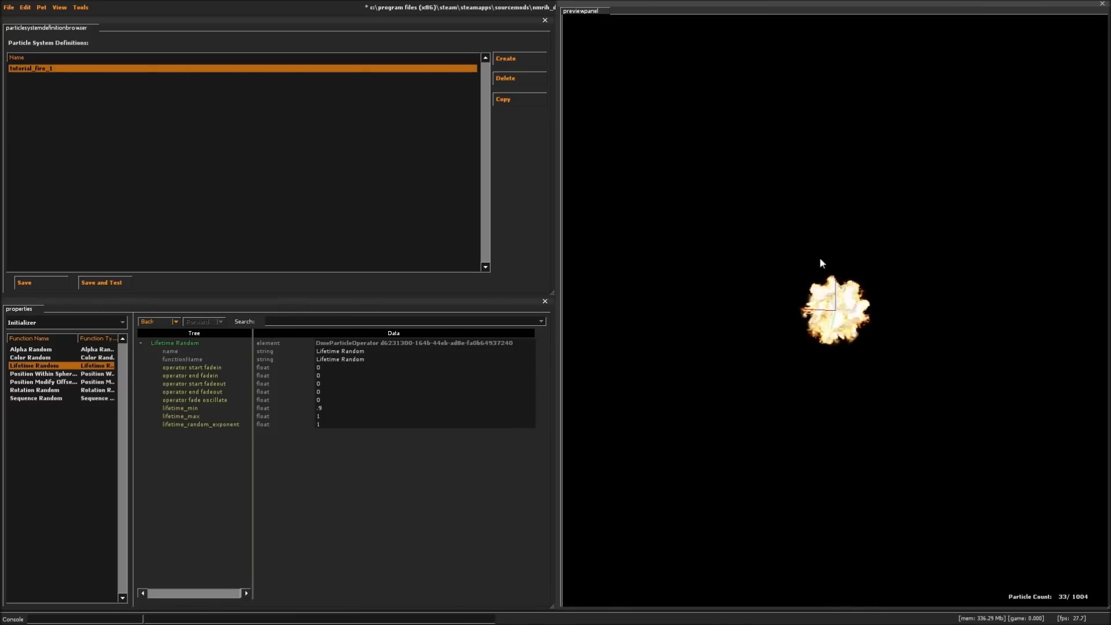
# - Set the Rotation Random initializer's rotation_offset_max to 15 and rotation_offset_min to -15
pyautogui.click(46, 390)
pyautogui.doubleClick(321, 424)
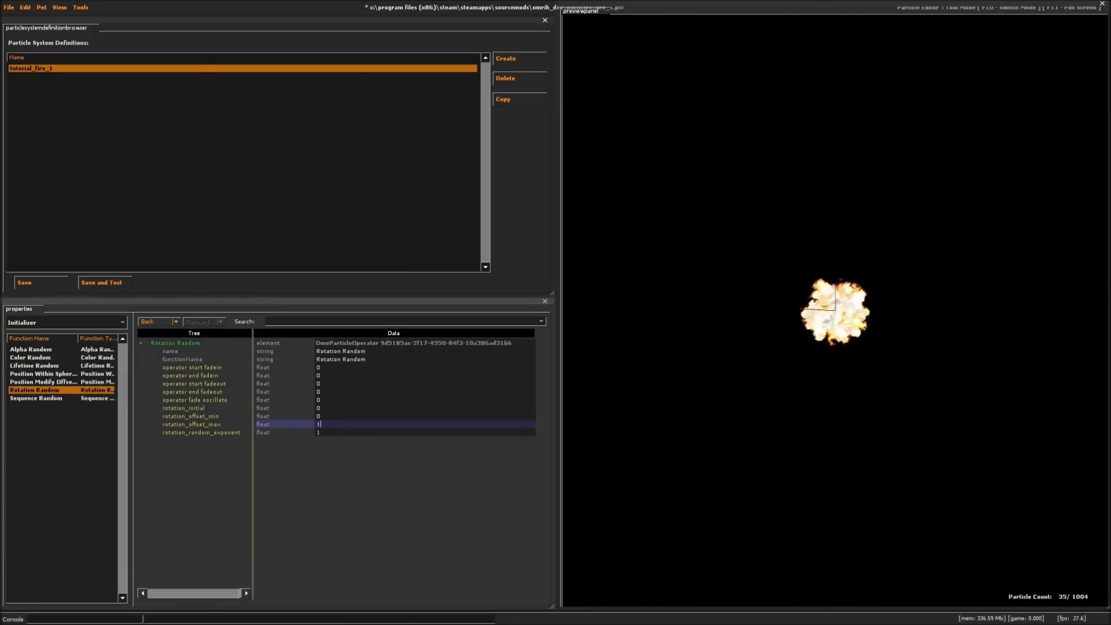
pyautogui.write('15')
pyautogui.doubleClick(318, 416)
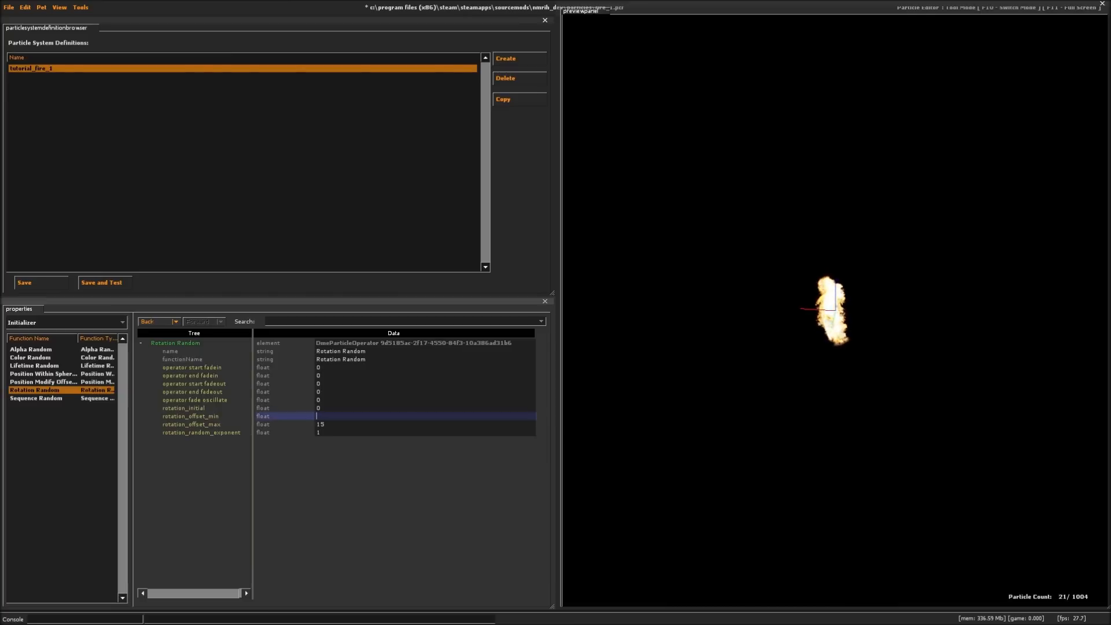
pyautogui.write('-15')
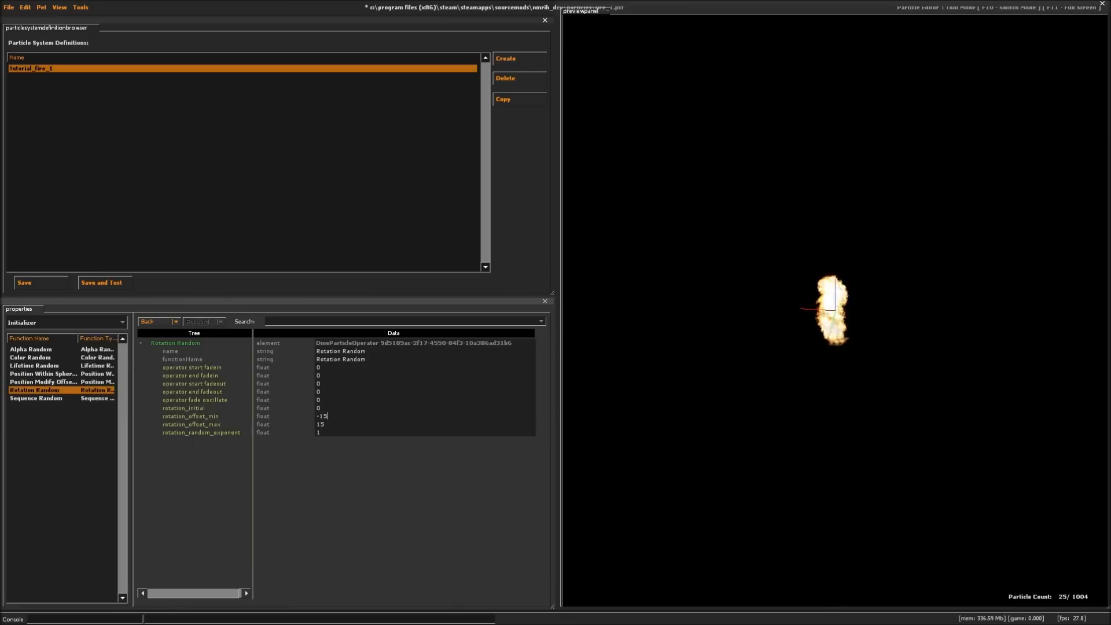
pyautogui.moveTo(855, 323); pyautogui.dragTo(779, 178, button='right')
pyautogui.moveTo(873, 303); pyautogui.dragTo(873, 498, button='right')
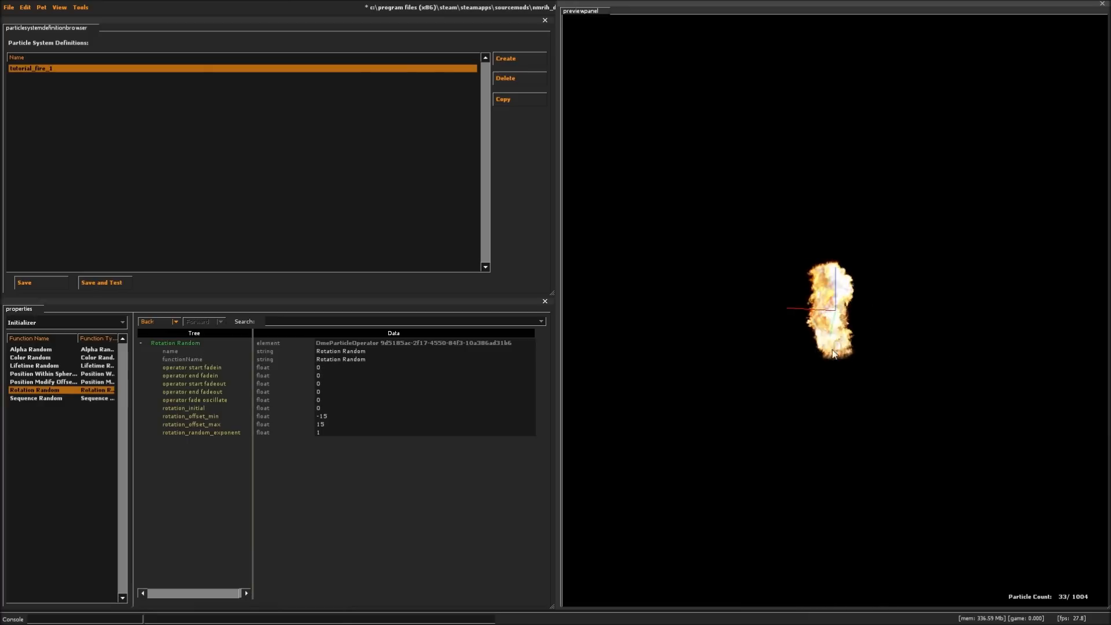
# - Set the Alpha Random initializer's alpha_min to 128 and alpha_max to 160
pyautogui.click(40, 349)
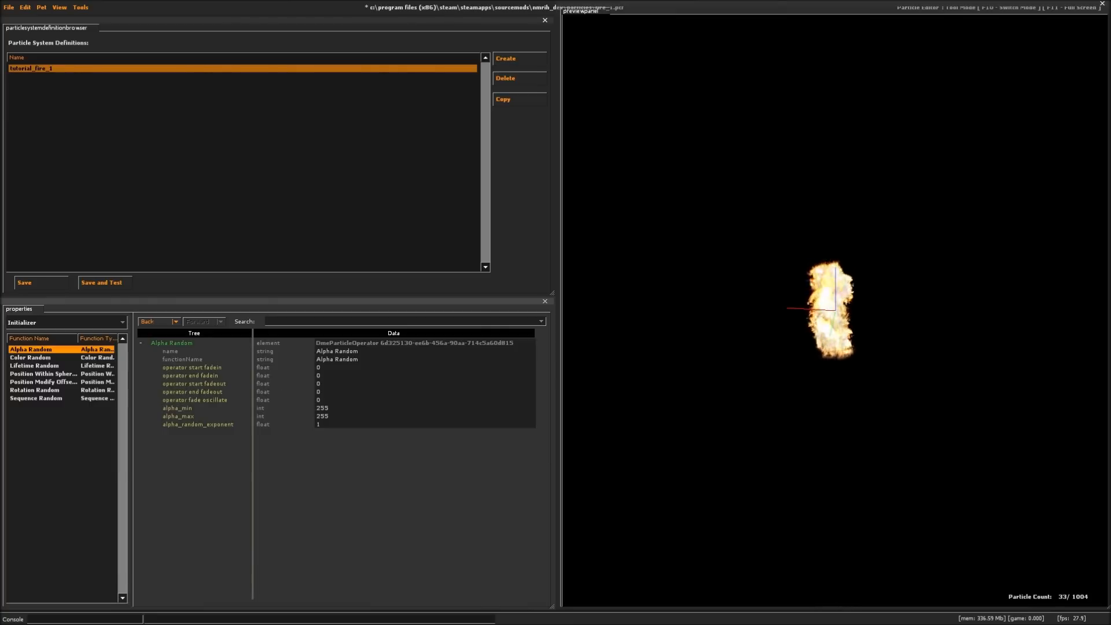
pyautogui.click(329, 408)
pyautogui.press('BackSpace')
pyautogui.press('BackSpace')
pyautogui.press('BackSpace')
pyautogui.write('128')
pyautogui.press('Return')
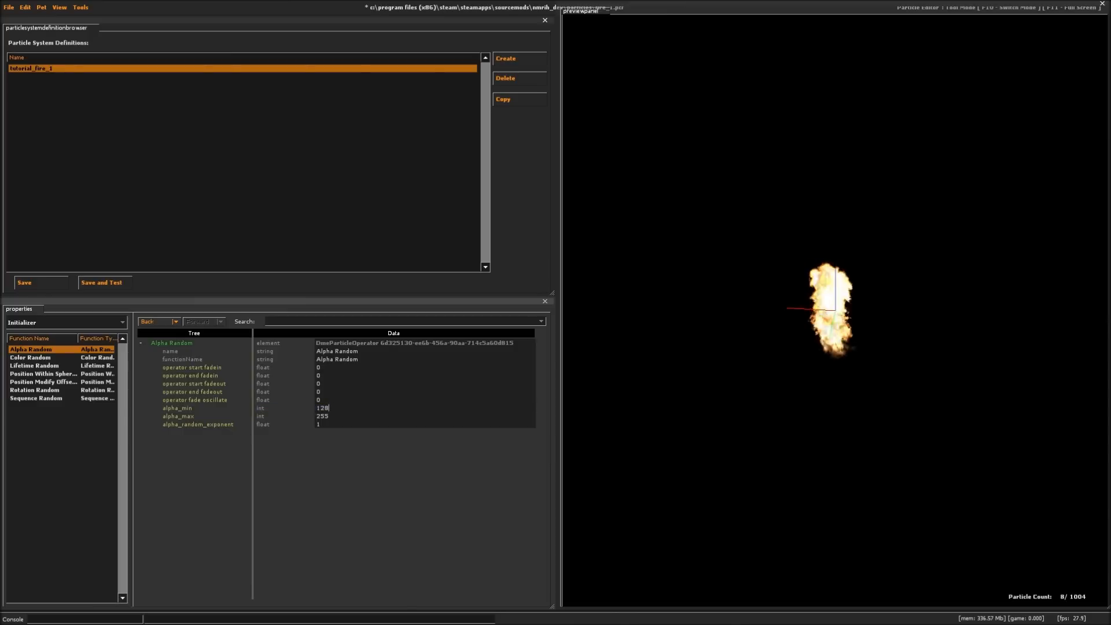
pyautogui.click(281, 419)
pyautogui.press('BackSpace')
pyautogui.press('BackSpace')
pyautogui.press('BackSpace')
pyautogui.write('160')
pyautogui.press('Return')
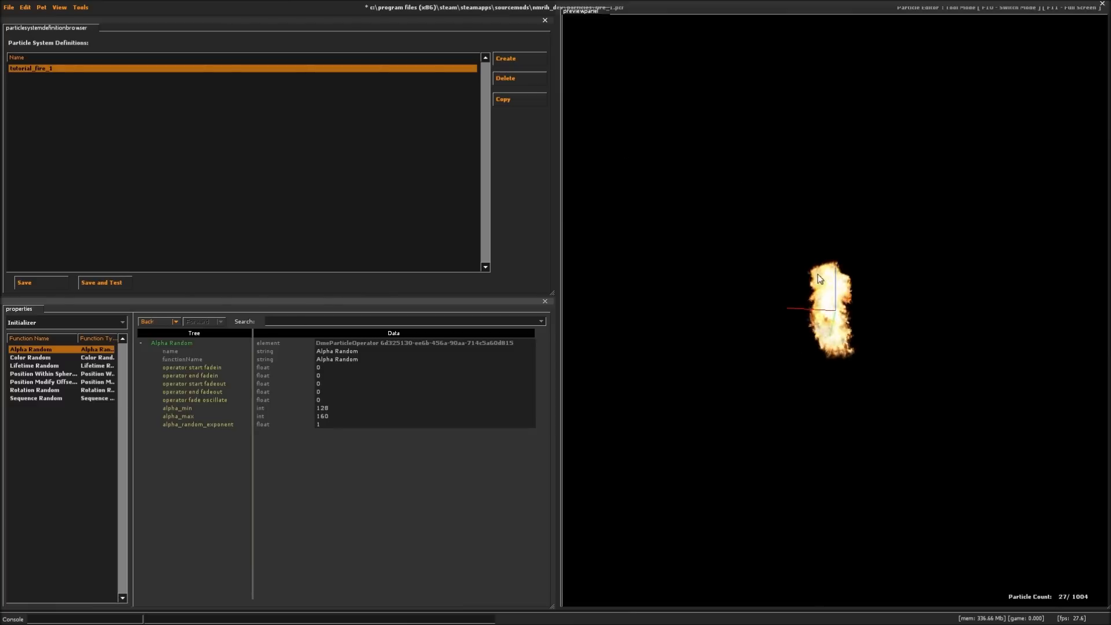
pyautogui.click(36, 358)
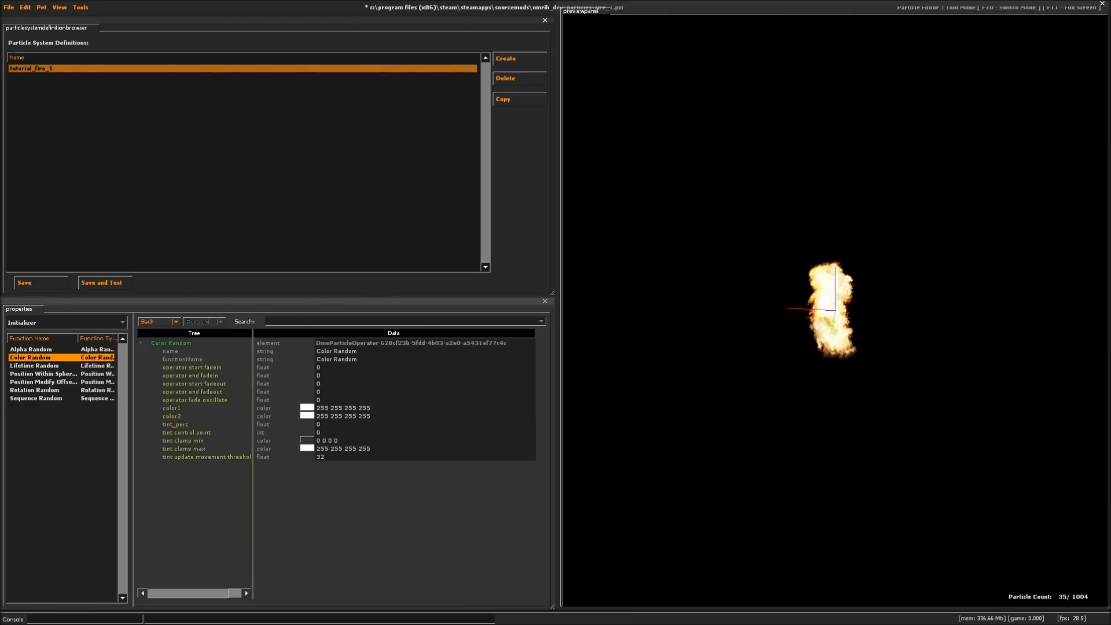
pyautogui.doubleClick(305, 416)
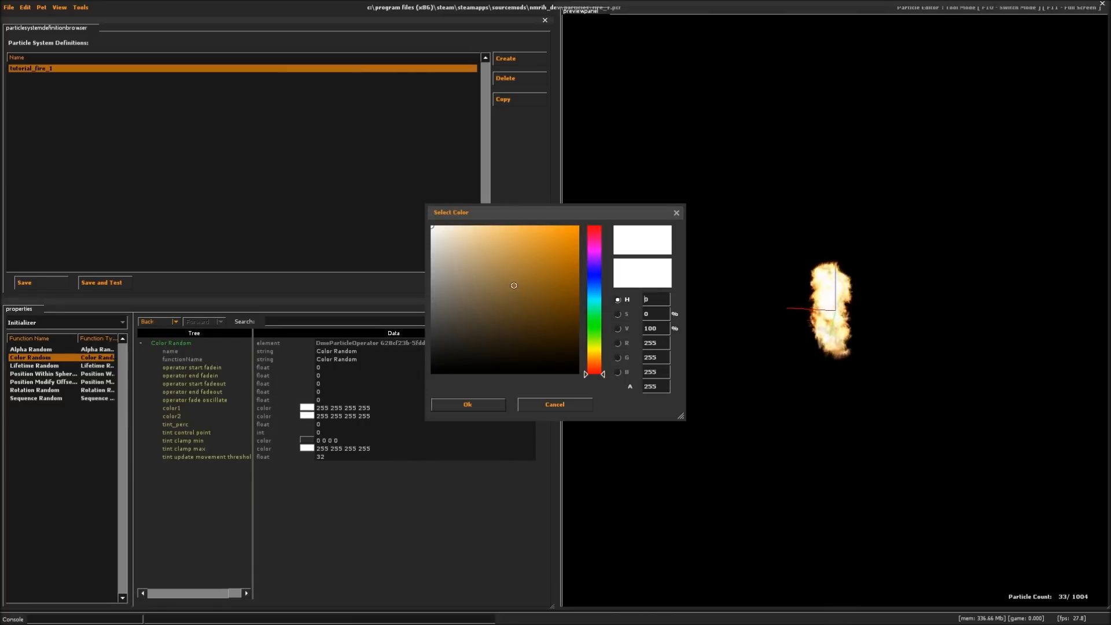
pyautogui.click(542, 271)
pyautogui.moveTo(534, 278)
pyautogui.mouseDown()
pyautogui.moveTo(545, 252)
pyautogui.moveTo(525, 293)
pyautogui.moveTo(510, 267)
pyautogui.mouseUp()
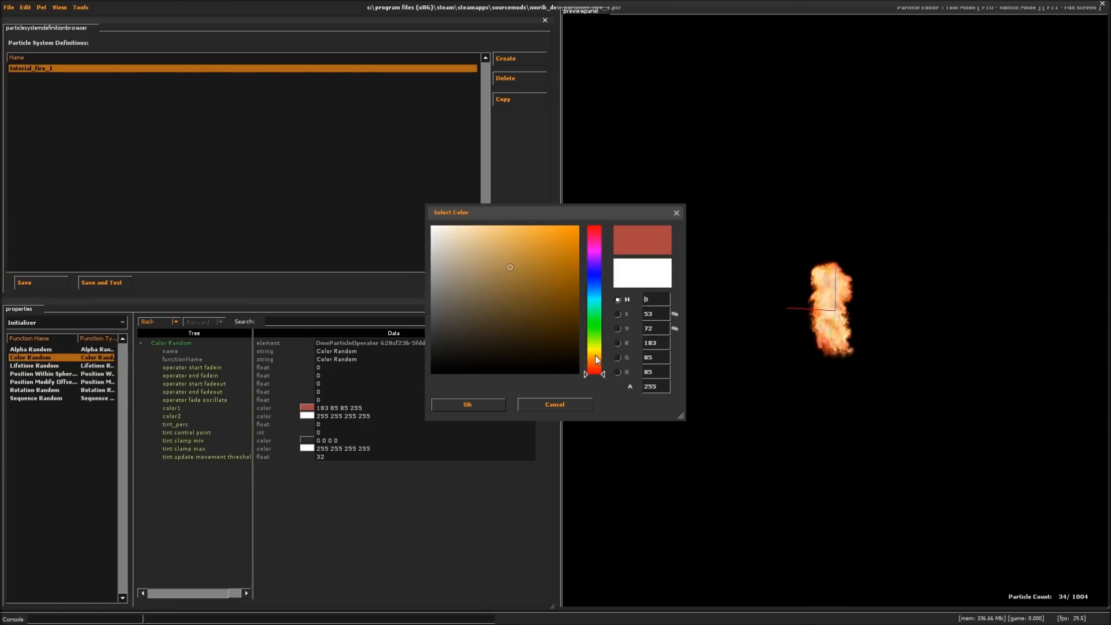
pyautogui.moveTo(603, 373); pyautogui.dragTo(604, 364)
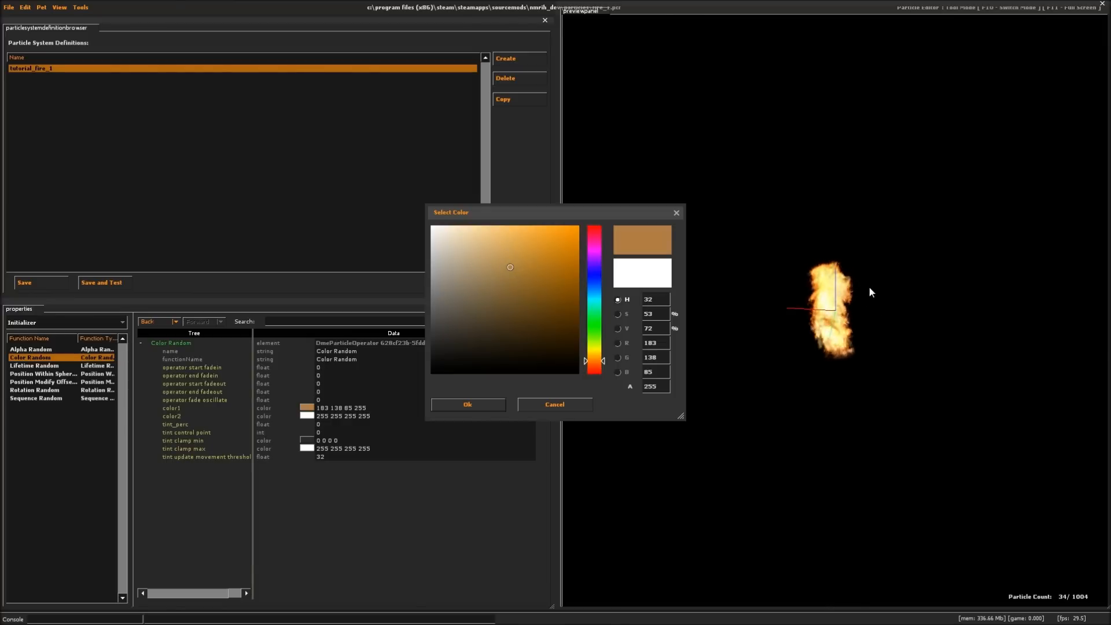
pyautogui.click(525, 250)
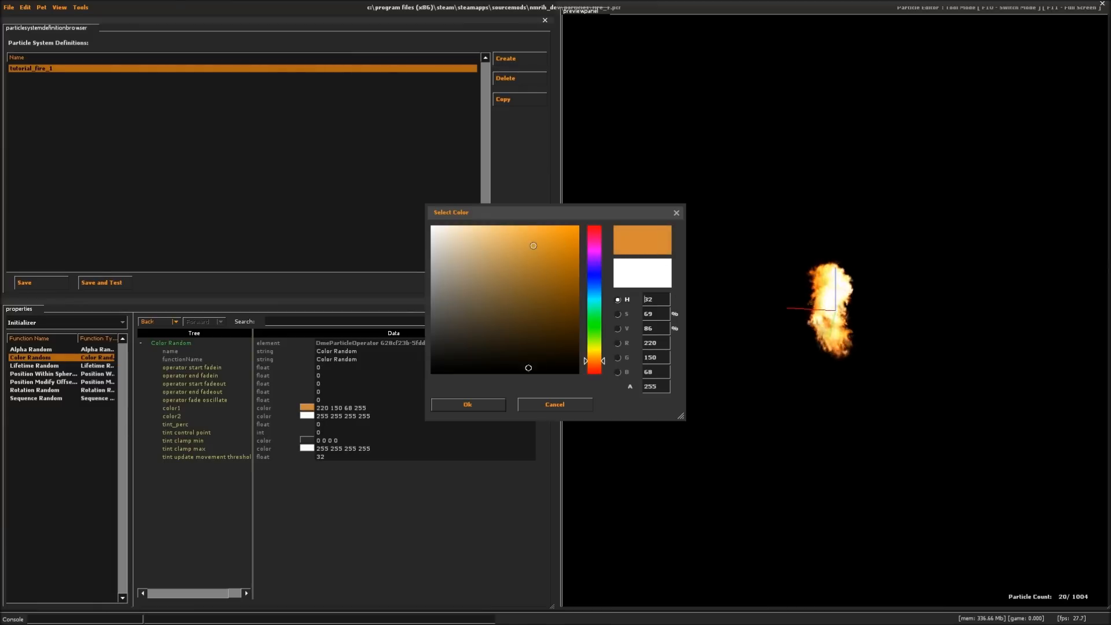
pyautogui.click(470, 404)
pyautogui.click(307, 415)
pyautogui.click(483, 261)
pyautogui.moveTo(596, 358); pyautogui.dragTo(595, 354)
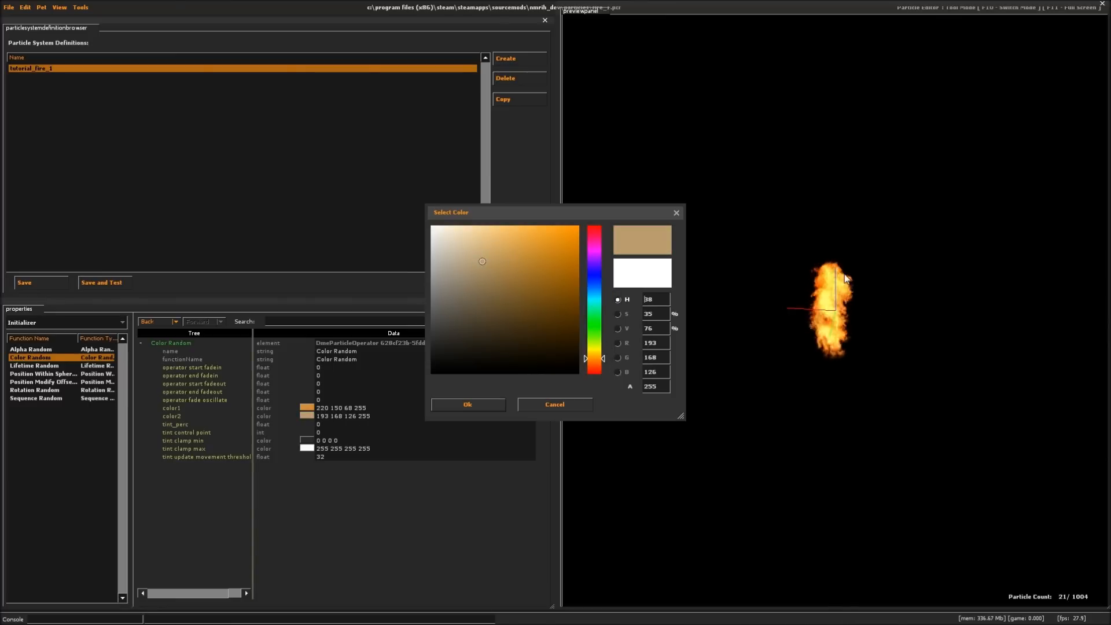
pyautogui.click(465, 404)
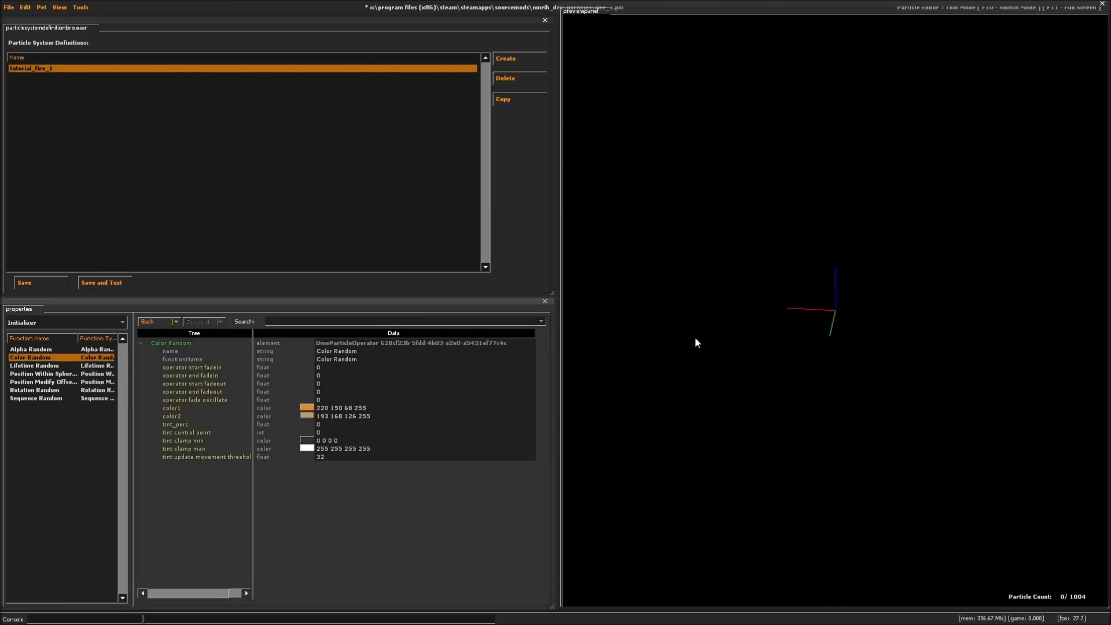
pyautogui.moveTo(855, 333); pyautogui.dragTo(855, 349, button='right')
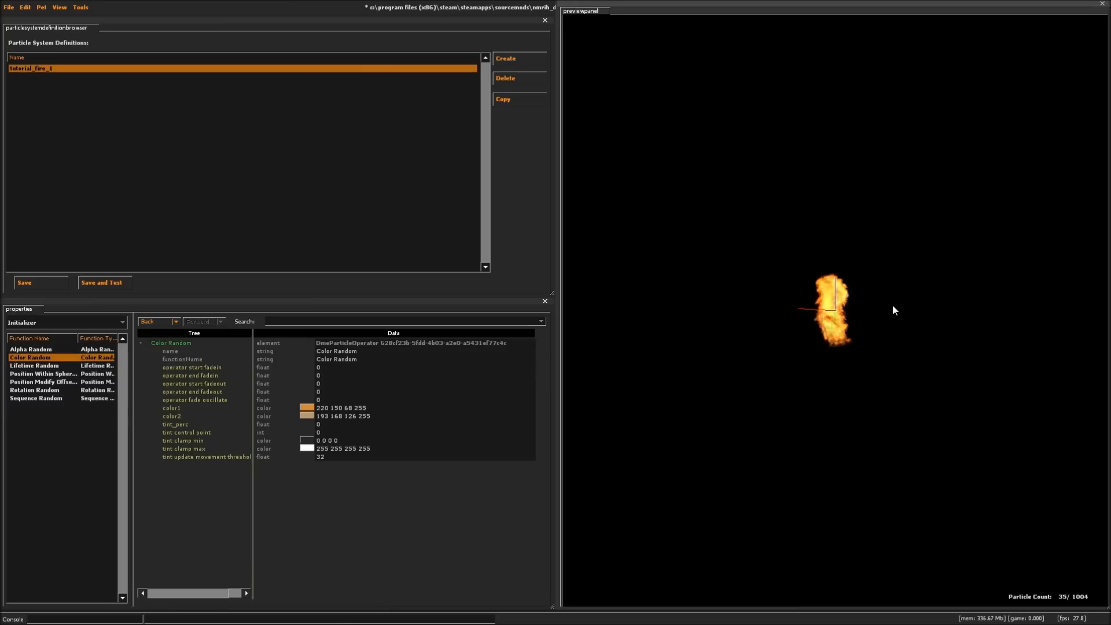
pyautogui.moveTo(876, 303); pyautogui.dragTo(884, 304)
pyautogui.moveTo(844, 346); pyautogui.dragTo(830, 359, button='right')
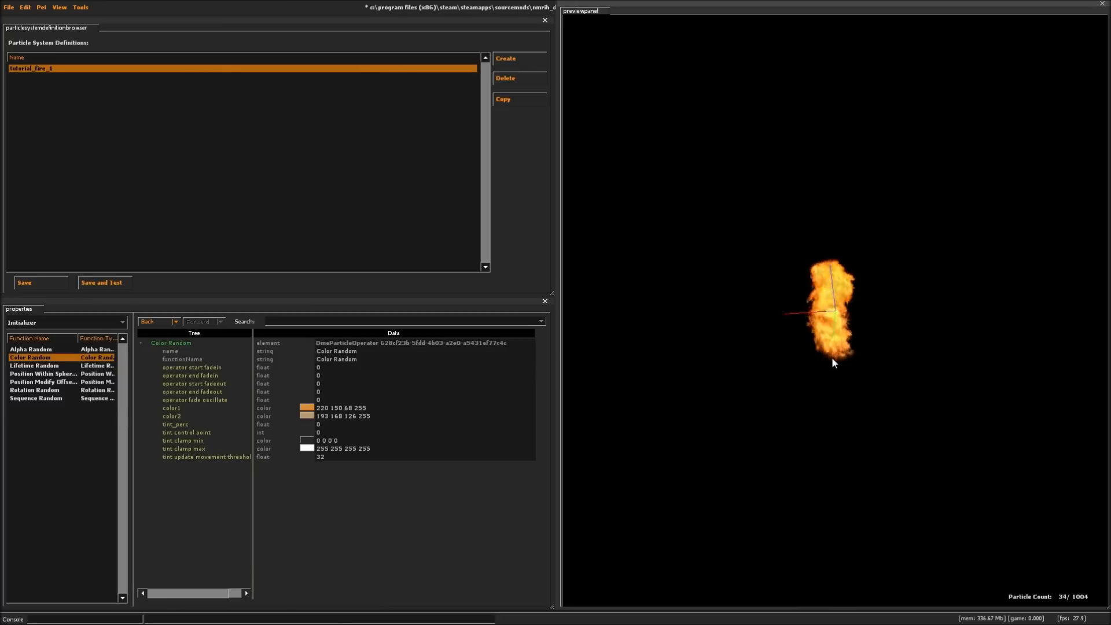
pyautogui.moveTo(876, 370); pyautogui.dragTo(857, 308, button='right')
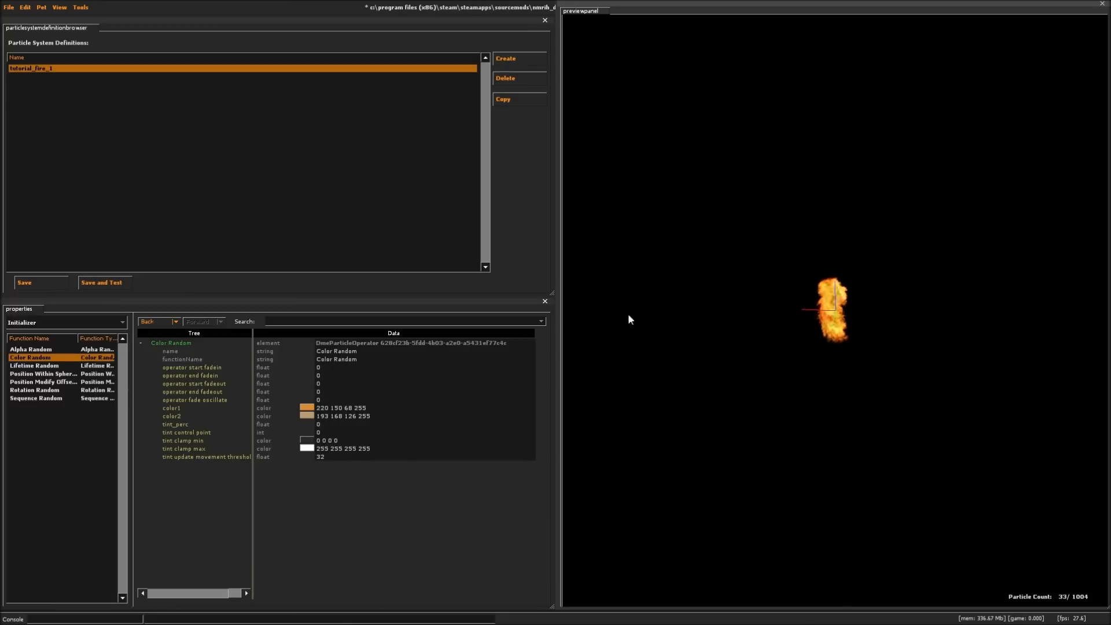
# - Set the Movement Basic operator's gravity to 0 0 300 and check the rising flame in the preview
pyautogui.click(47, 320)
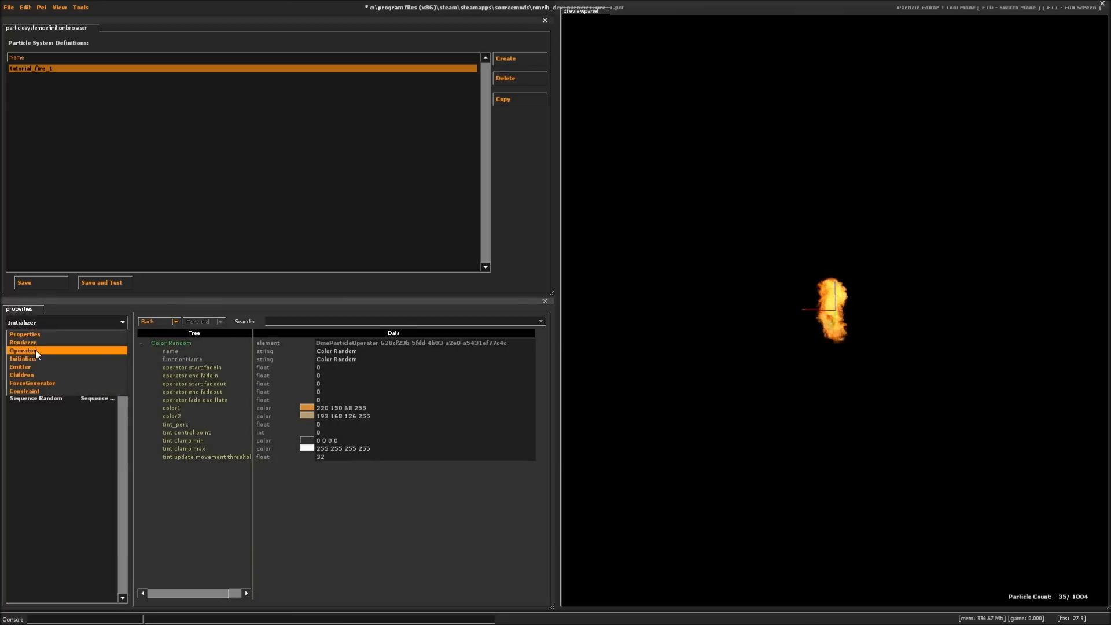
pyautogui.click(36, 349)
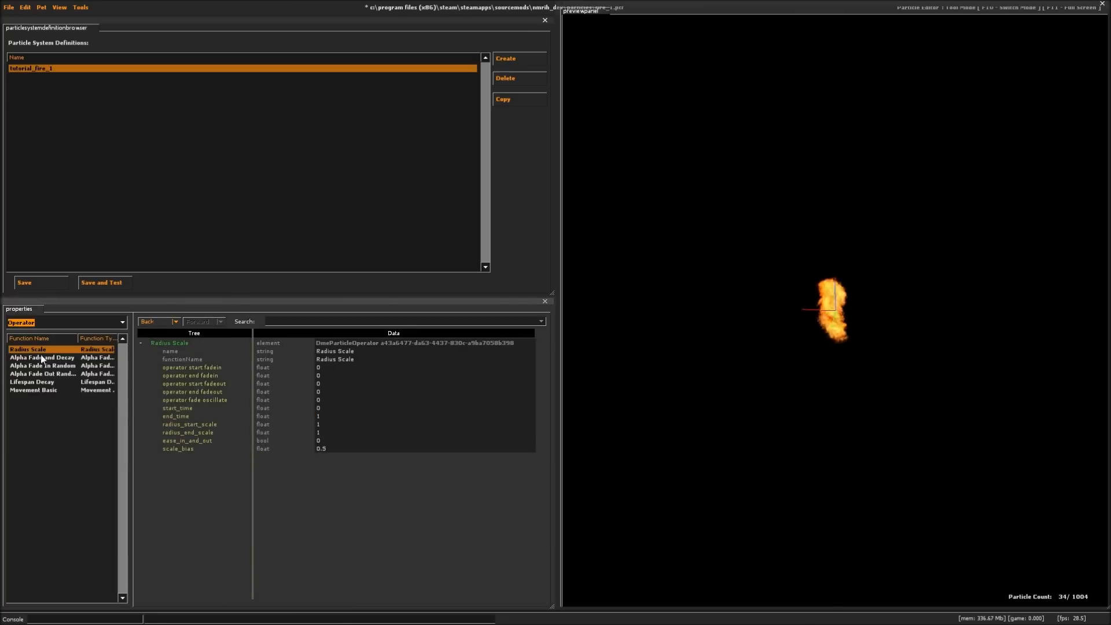
pyautogui.click(43, 390)
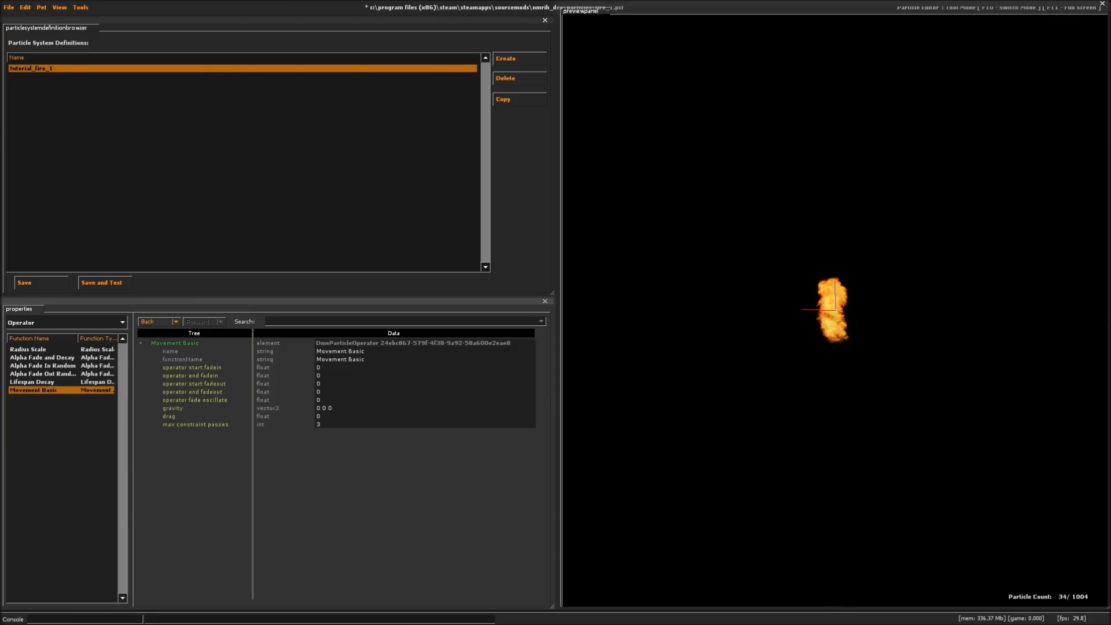
pyautogui.press('BackSpace')
pyautogui.press('Return')
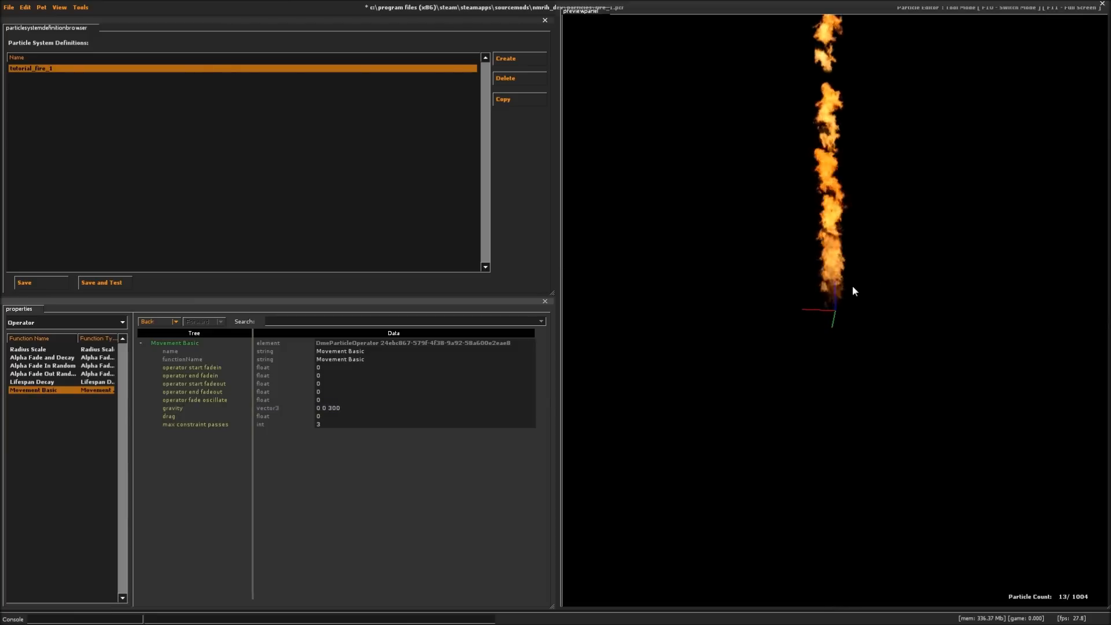
pyautogui.moveTo(870, 245); pyautogui.dragTo(870, 333, button='right')
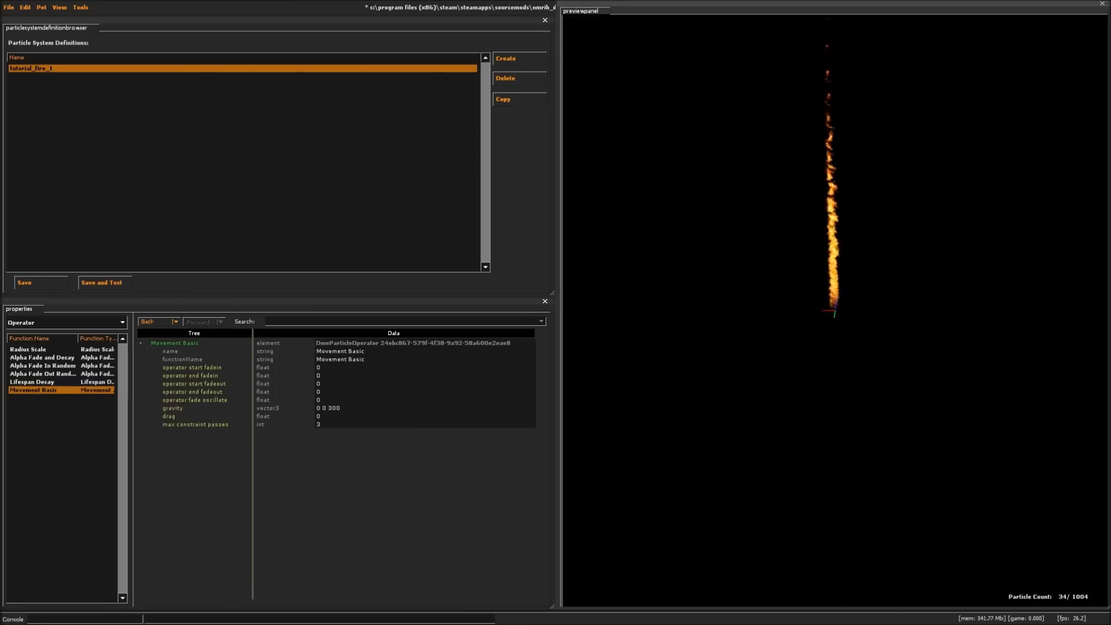
# - Try Movement Basic drag values of 0.05 and 0.5 and inspect the flame's shape in the preview
pyautogui.click(335, 417)
pyautogui.write('.05')
pyautogui.press('Return')
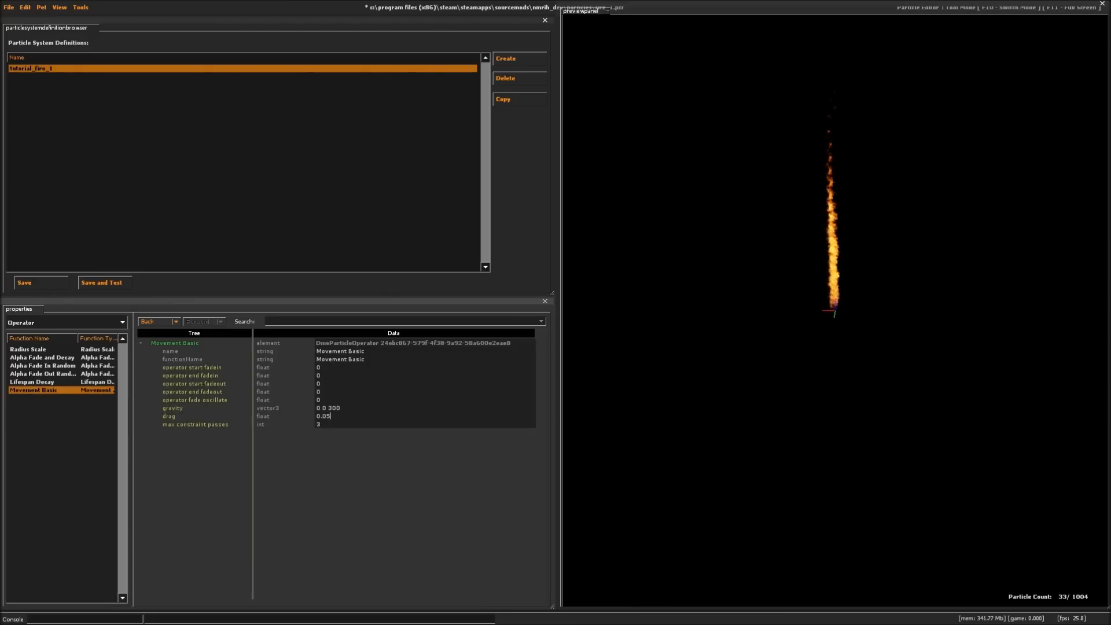
pyautogui.press('BackSpace')
pyautogui.press('BackSpace')
pyautogui.press('Return')
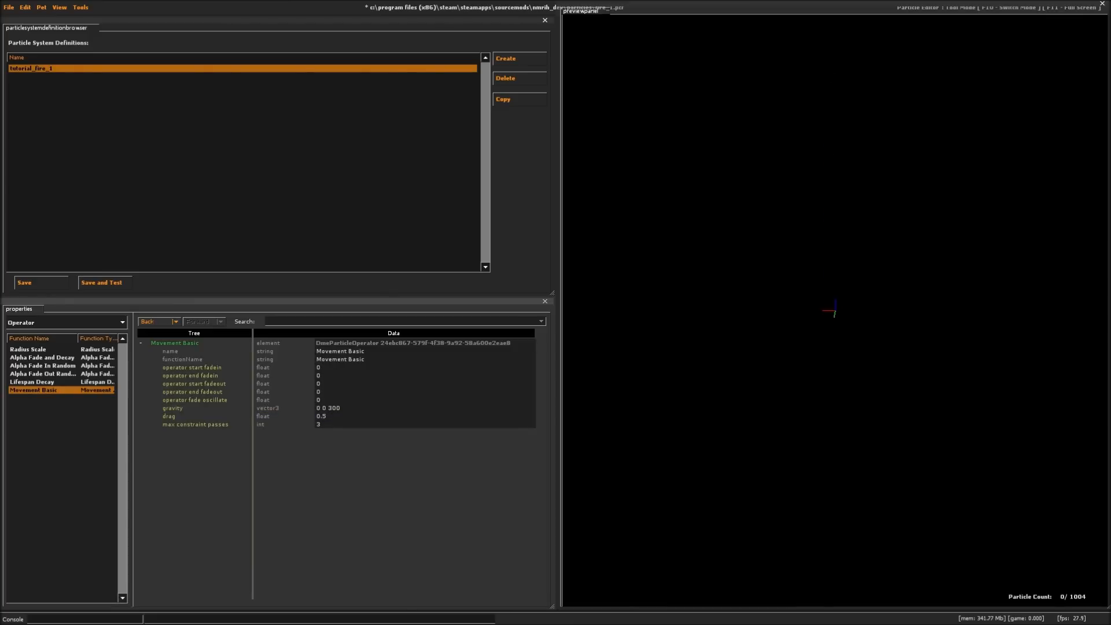
pyautogui.moveTo(780, 387); pyautogui.dragTo(824, 359, button='right')
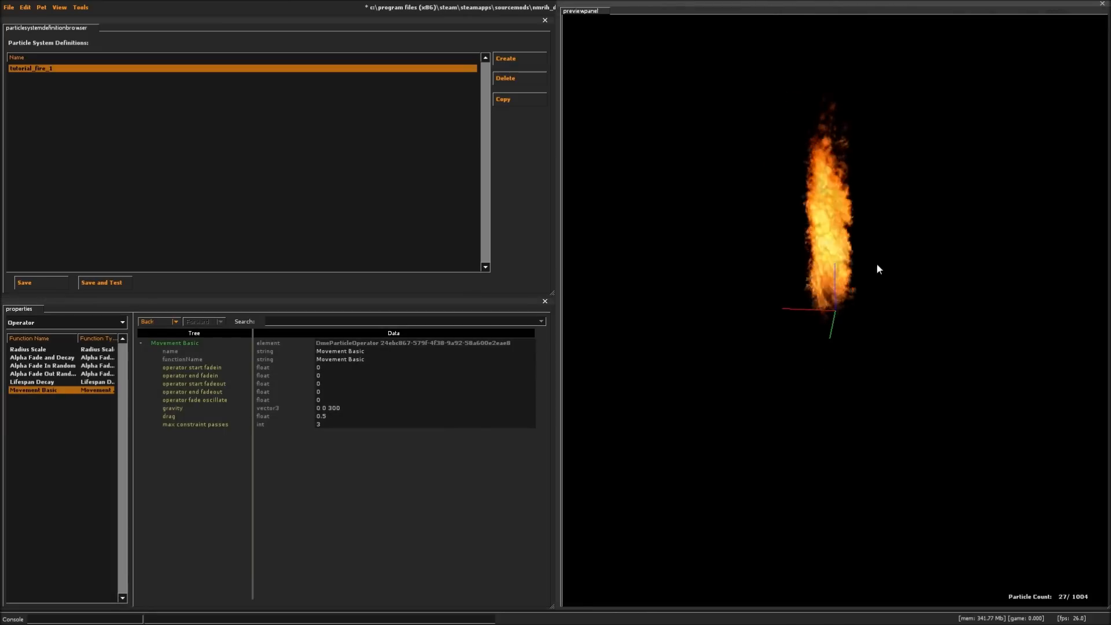
pyautogui.moveTo(849, 185); pyautogui.dragTo(850, 255, button='right')
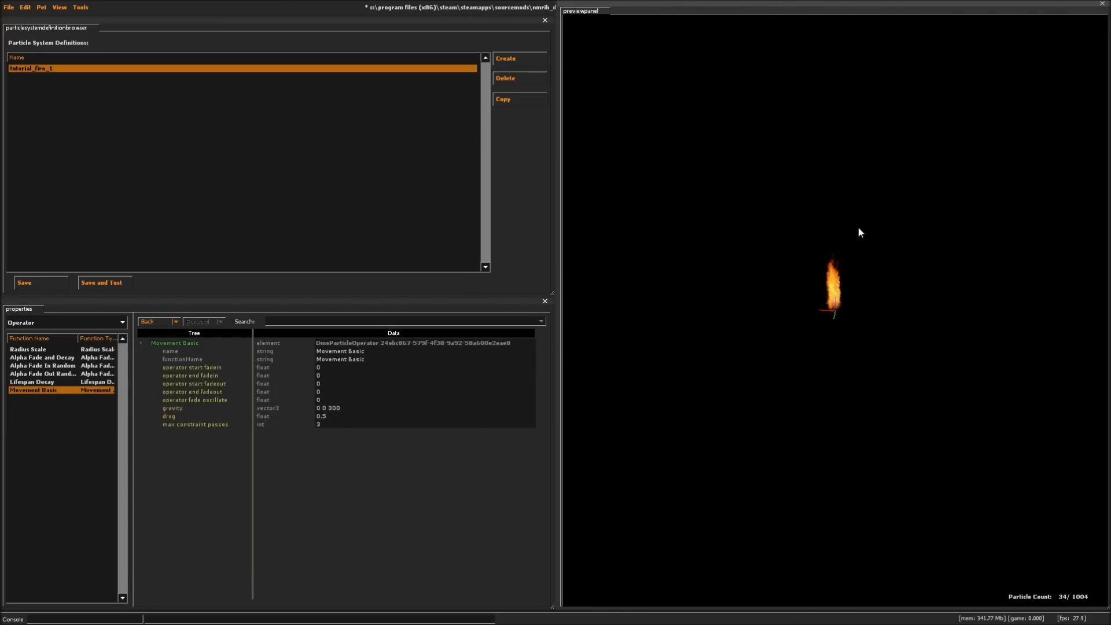
# - Set the Movement Basic operator's drag to 0.1
pyautogui.doubleClick(322, 417)
pyautogui.write('0.1')
pyautogui.press('Return')
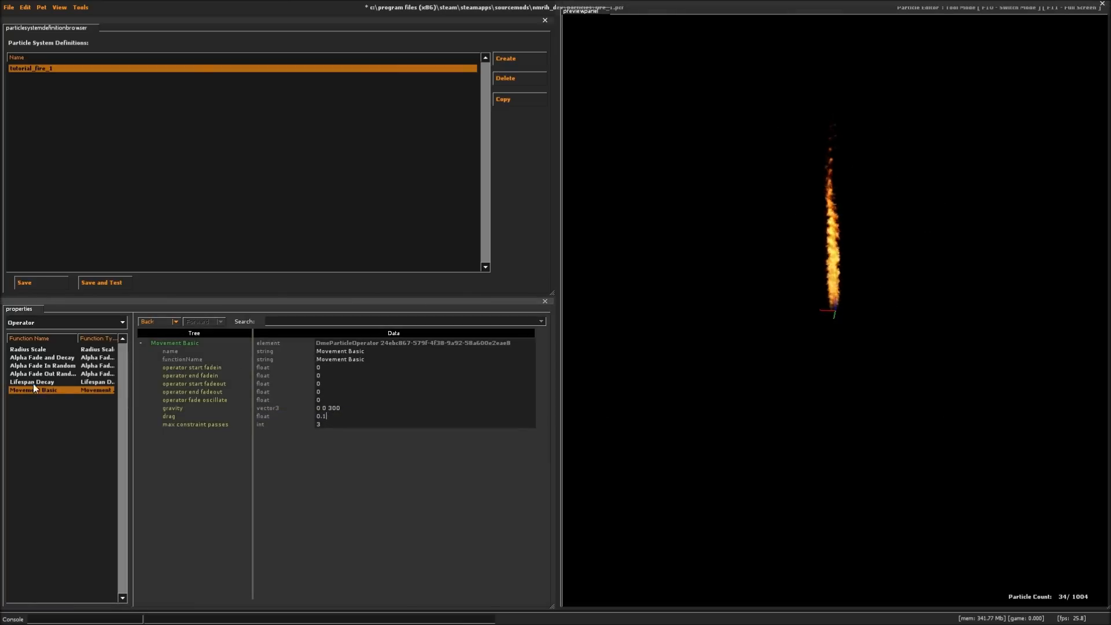
# - Set the Radius Scale operator's radius_start_scale to .5 and radius_end_scale to 1.2
pyautogui.click(46, 349)
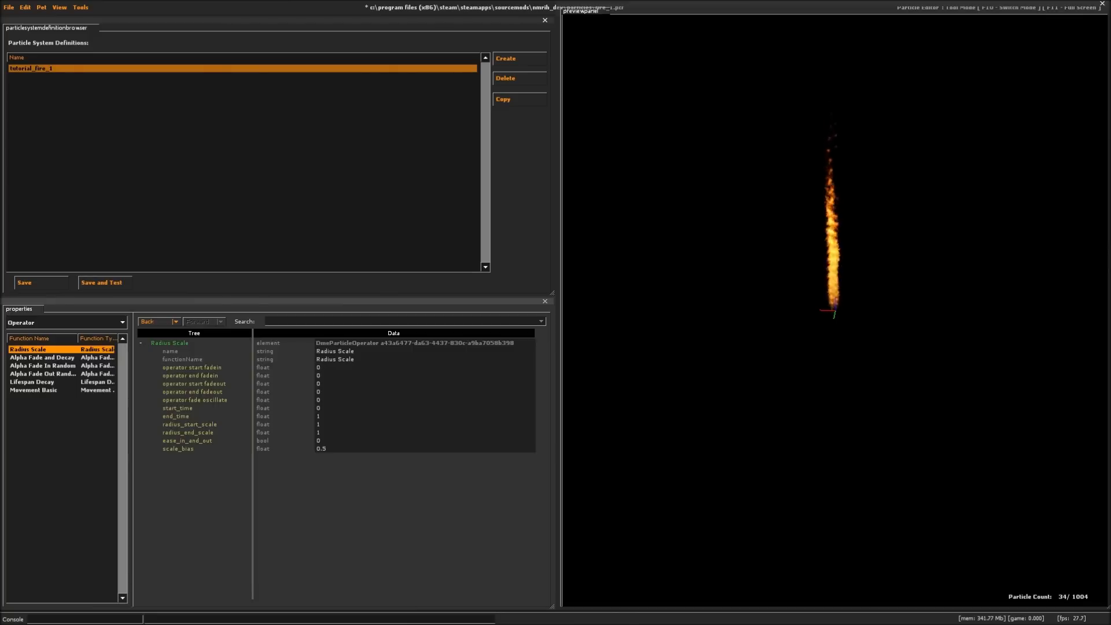
pyautogui.click(318, 424)
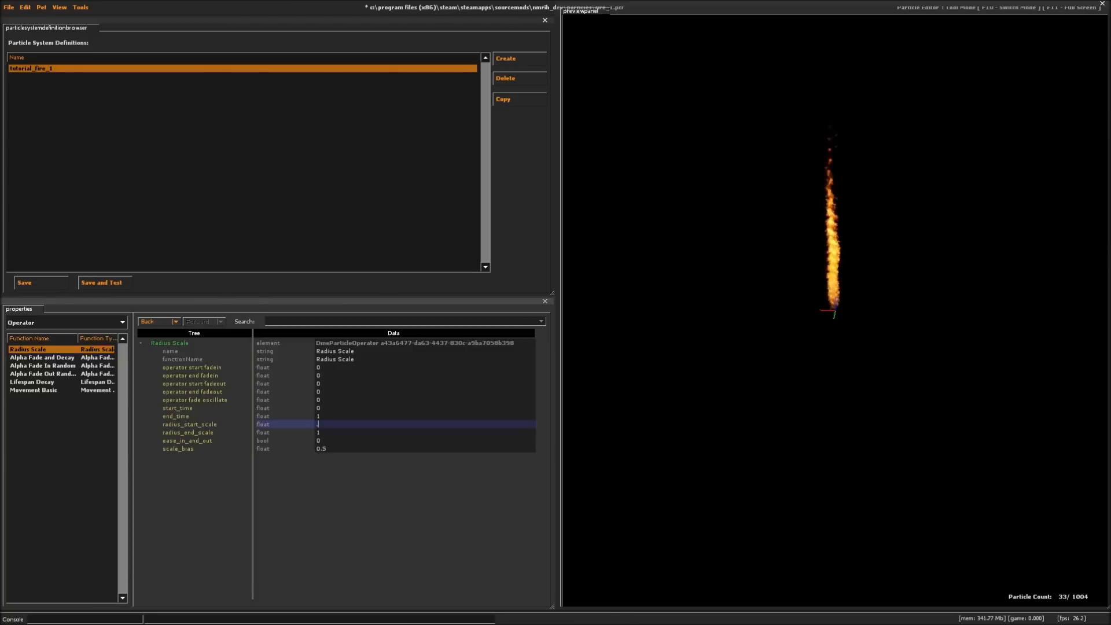
pyautogui.write('.5')
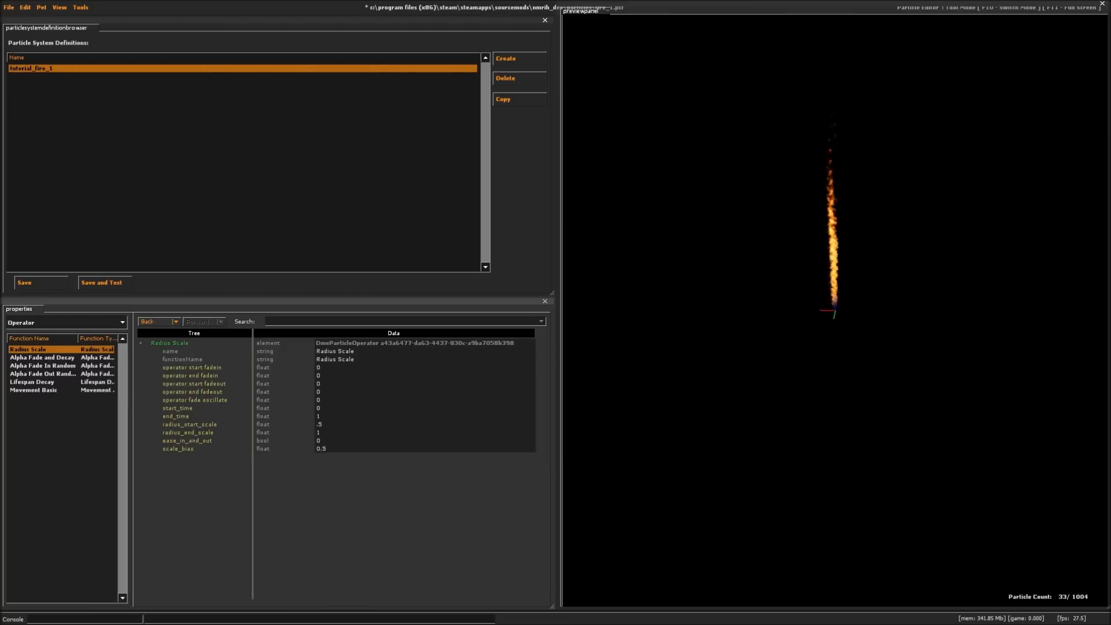
pyautogui.press('BackSpace')
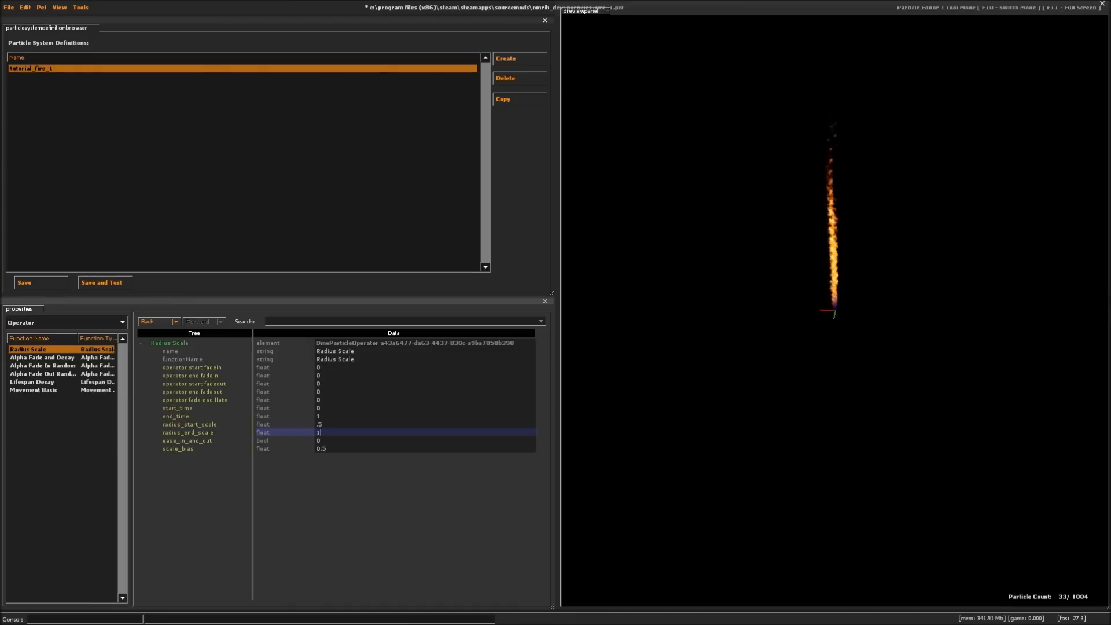
pyautogui.press('BackSpace')
pyautogui.write('2')
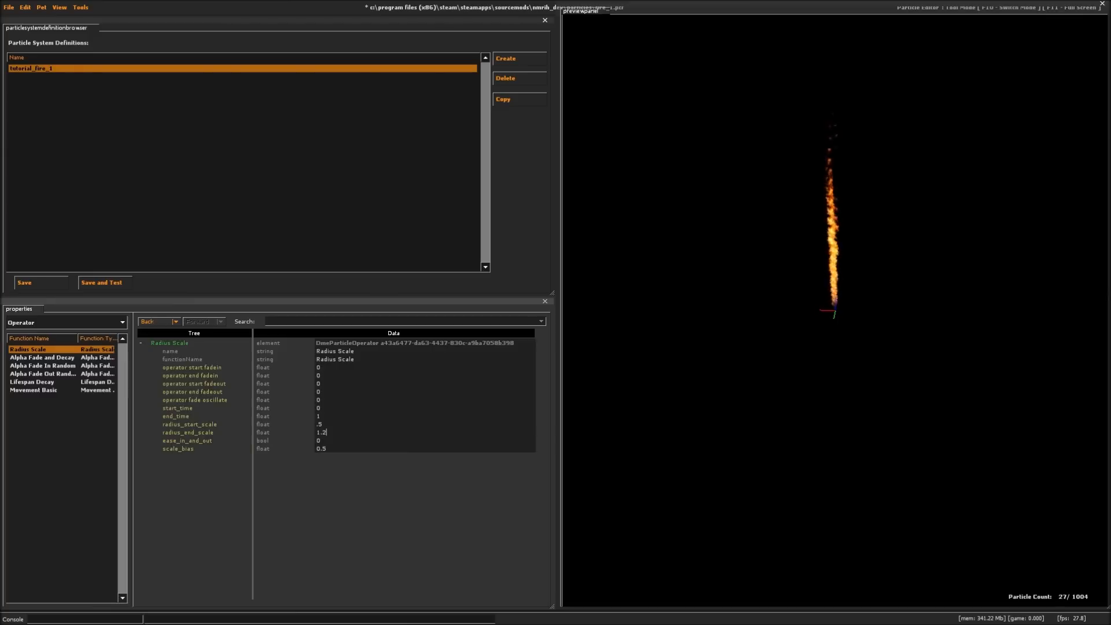
# - Inspect the flame preview and add a Radius Random initializer to the particle system
pyautogui.click(39, 323)
pyautogui.click(37, 359)
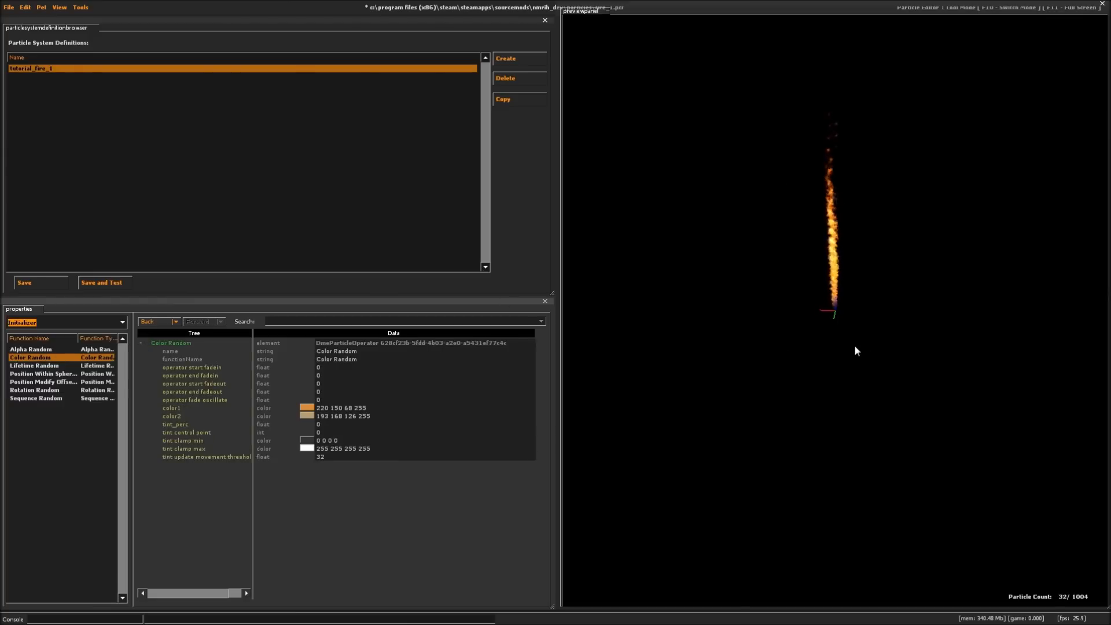
pyautogui.moveTo(848, 320); pyautogui.dragTo(836, 301, button='right')
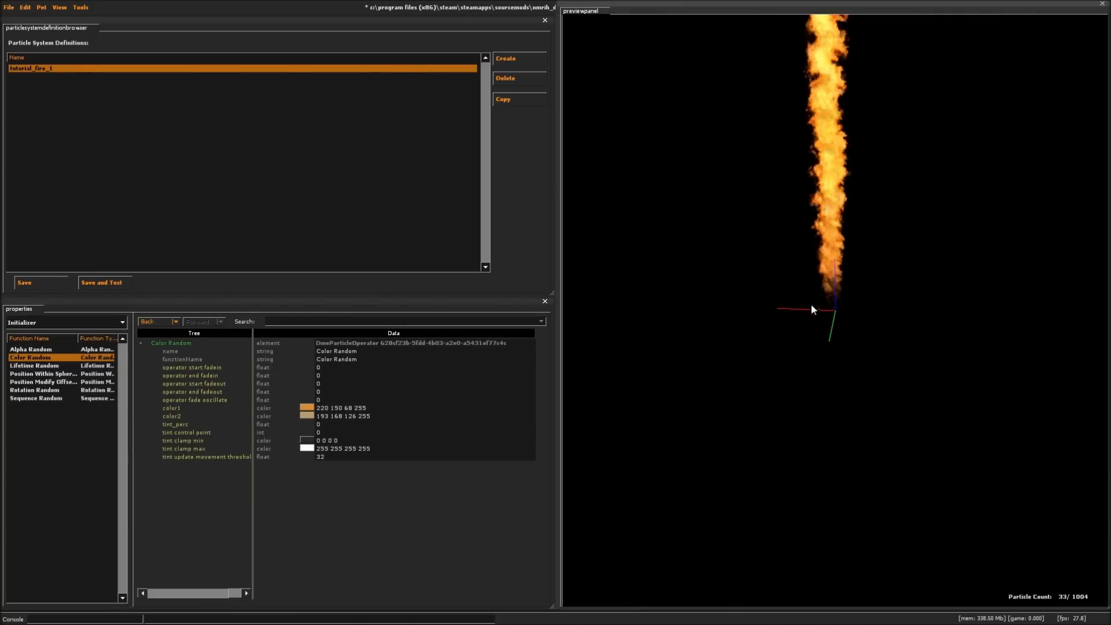
pyautogui.moveTo(821, 22); pyautogui.dragTo(875, 186, button='right')
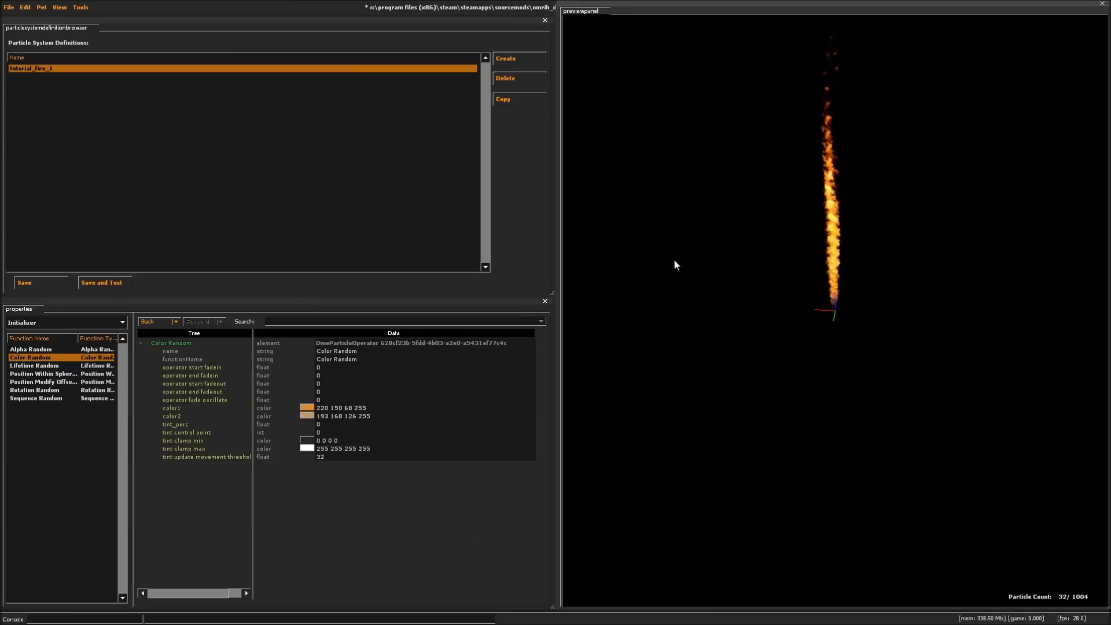
pyautogui.click(36, 390)
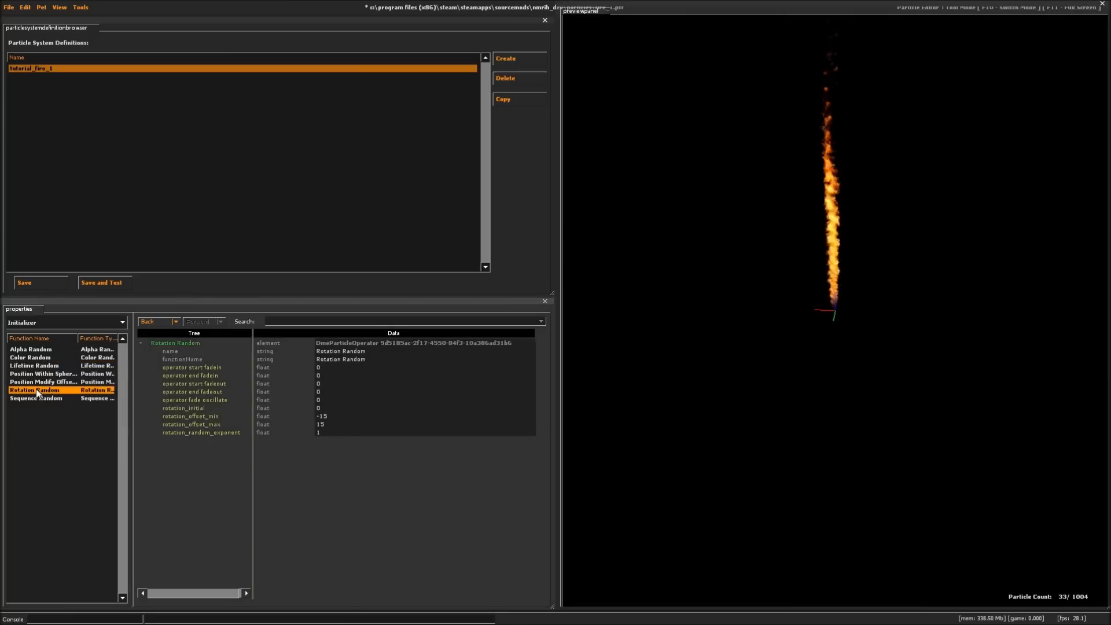
pyautogui.rightClick(57, 415)
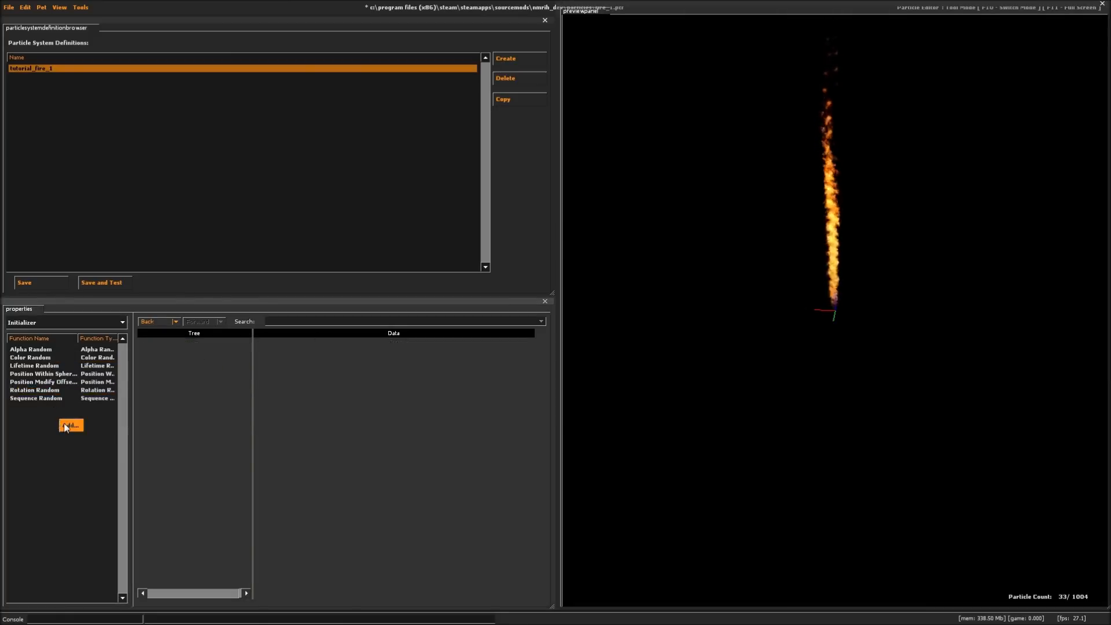
pyautogui.click(65, 422)
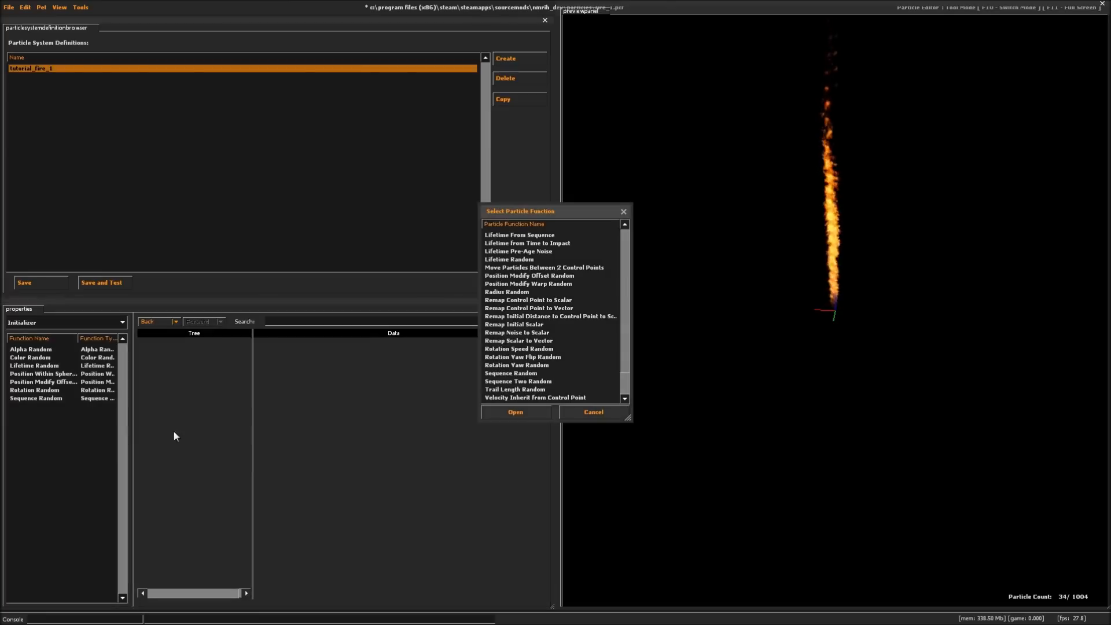
pyautogui.doubleClick(511, 292)
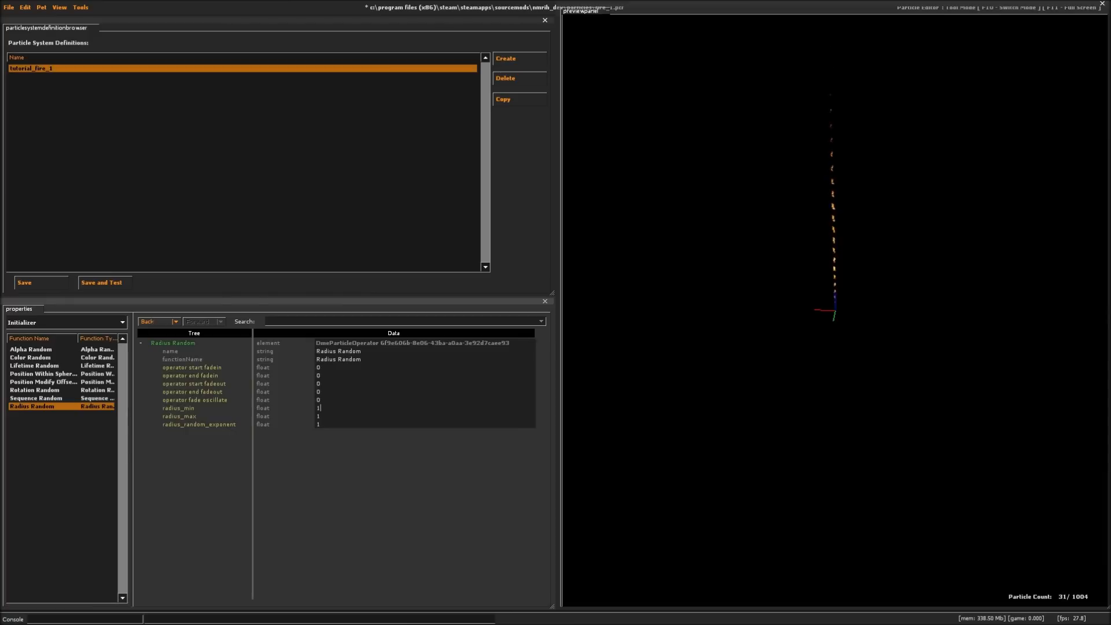
# - Set the Radius Random initializer's radius_min to 8 and radius_max to 10
pyautogui.doubleClick(318, 408)
pyautogui.write('8')
pyautogui.press('Return')
pyautogui.click(324, 416)
pyautogui.press('BackSpace')
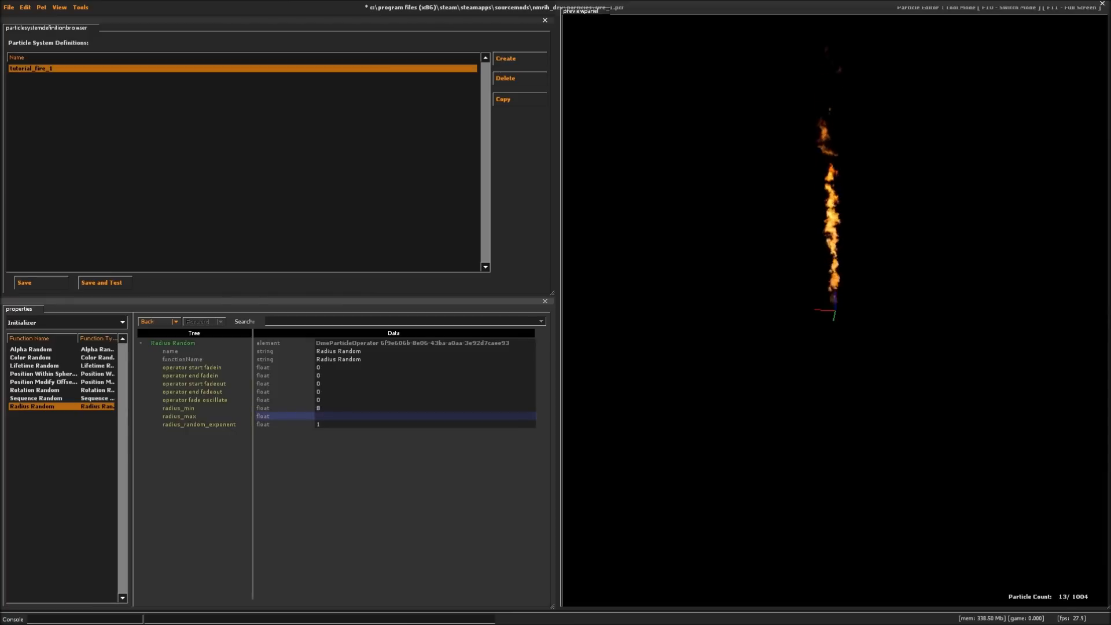
pyautogui.write('10')
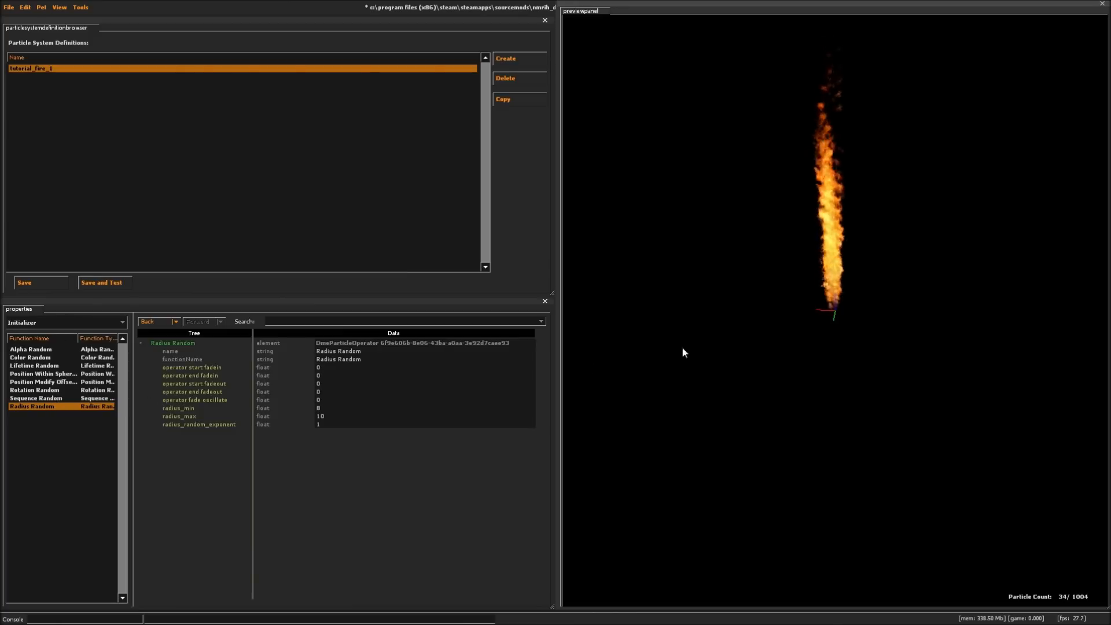
# - Set the Sequence Random initializer's sequence_max to 2 and check the flame's variation in the preview
pyautogui.click(30, 397)
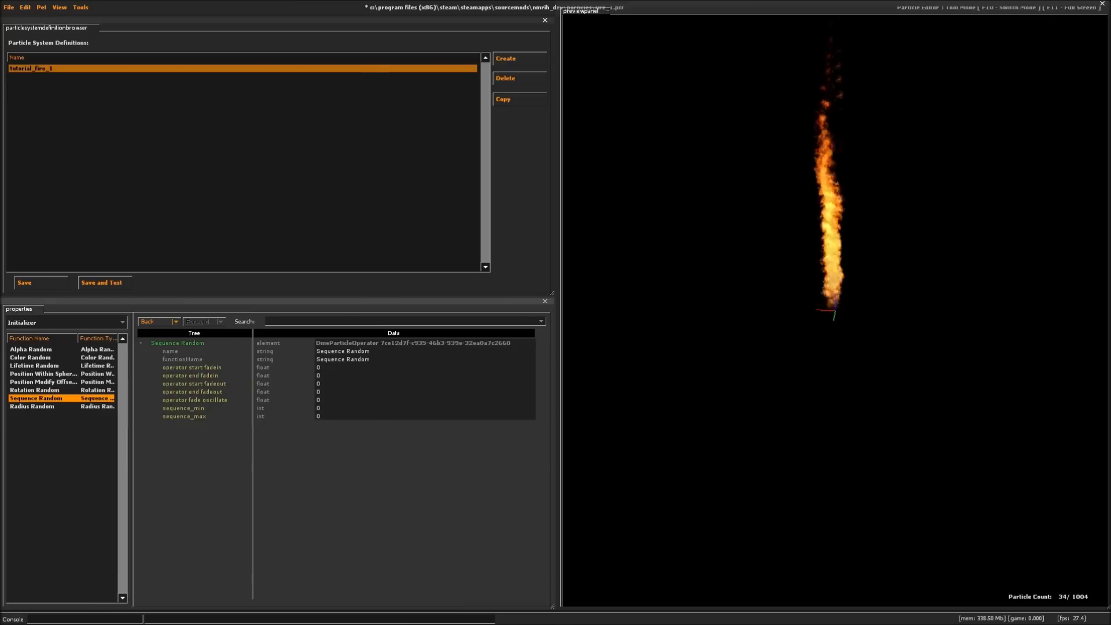
pyautogui.click(322, 416)
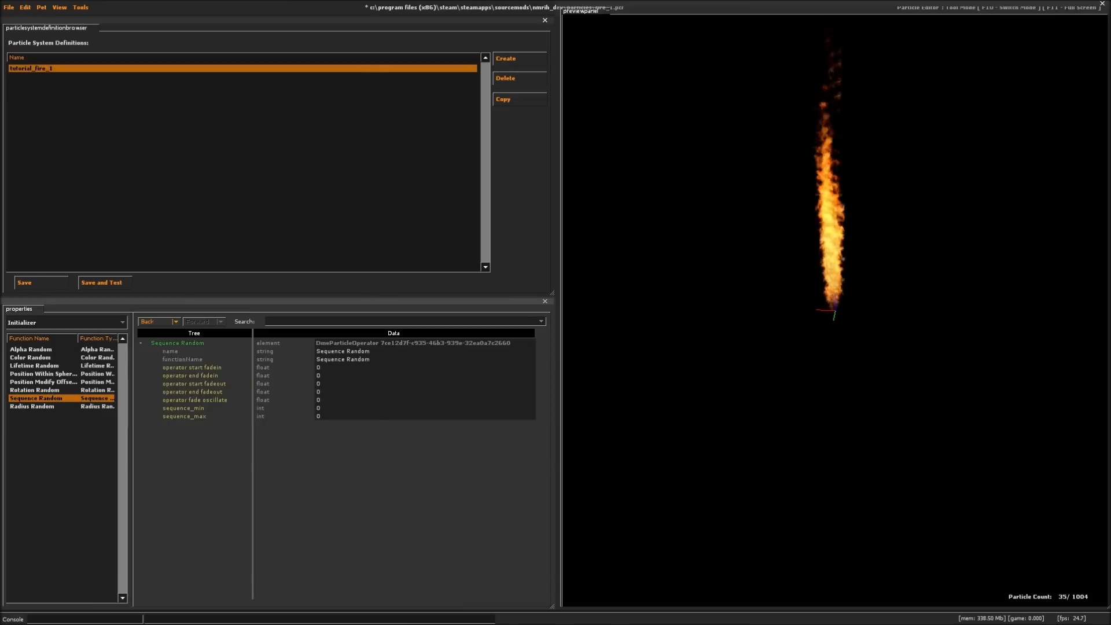
pyautogui.press('BackSpace')
pyautogui.write('2')
pyautogui.moveTo(825, 253); pyautogui.dragTo(830, 272, button='right')
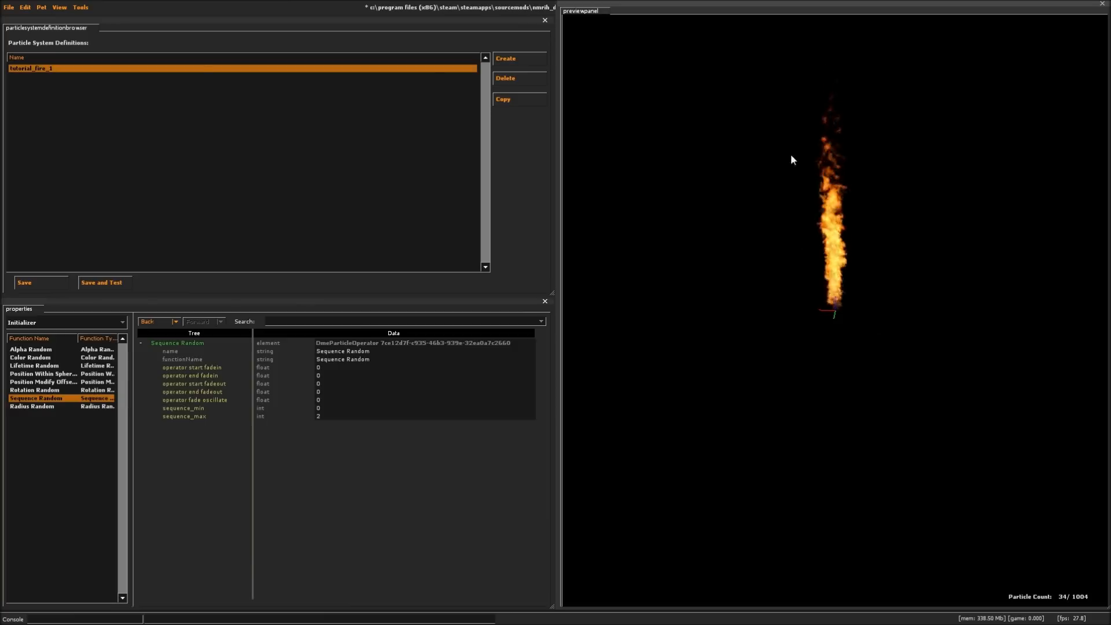
# - Show the Position Within Sphere Random initializer's properties and turn on bounding box rendering in the preview
pyautogui.click(46, 373)
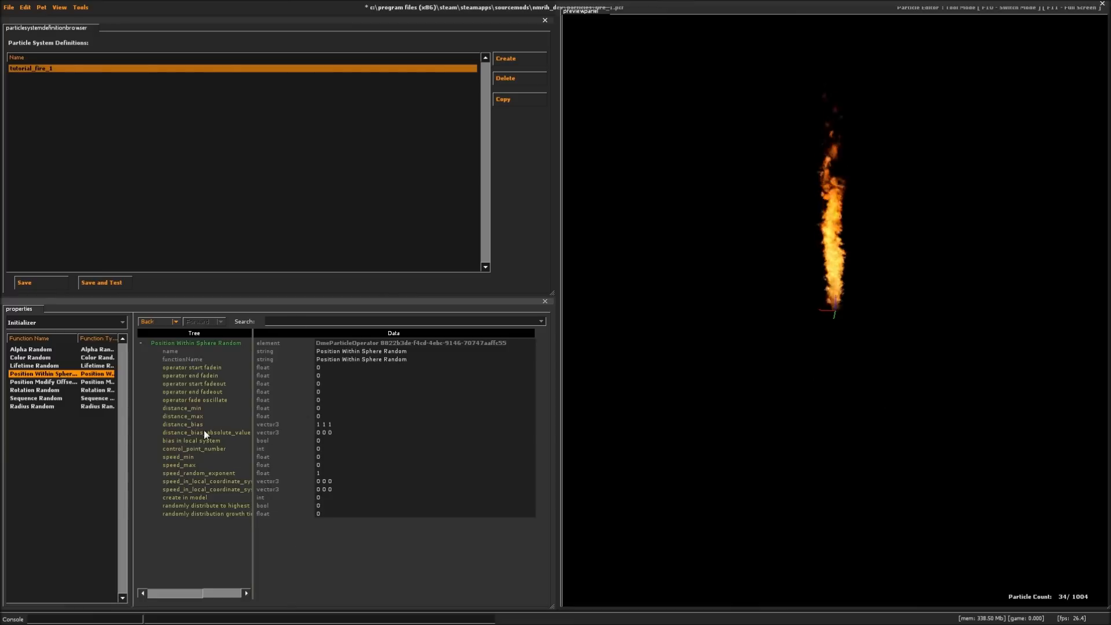
pyautogui.moveTo(561, 55); pyautogui.dragTo(636, 55)
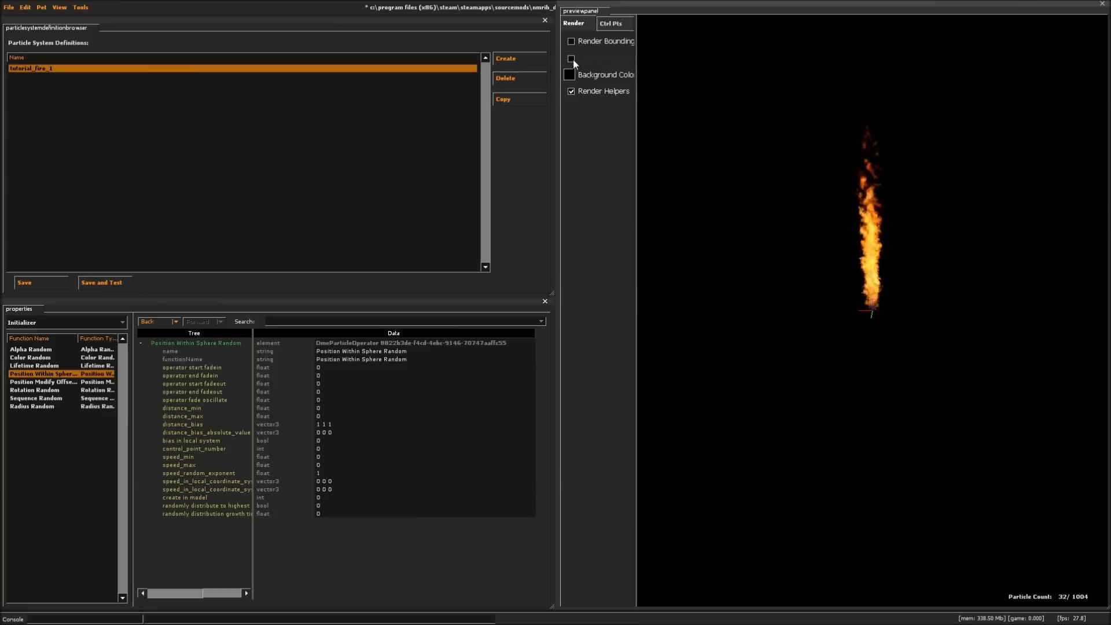
pyautogui.click(572, 41)
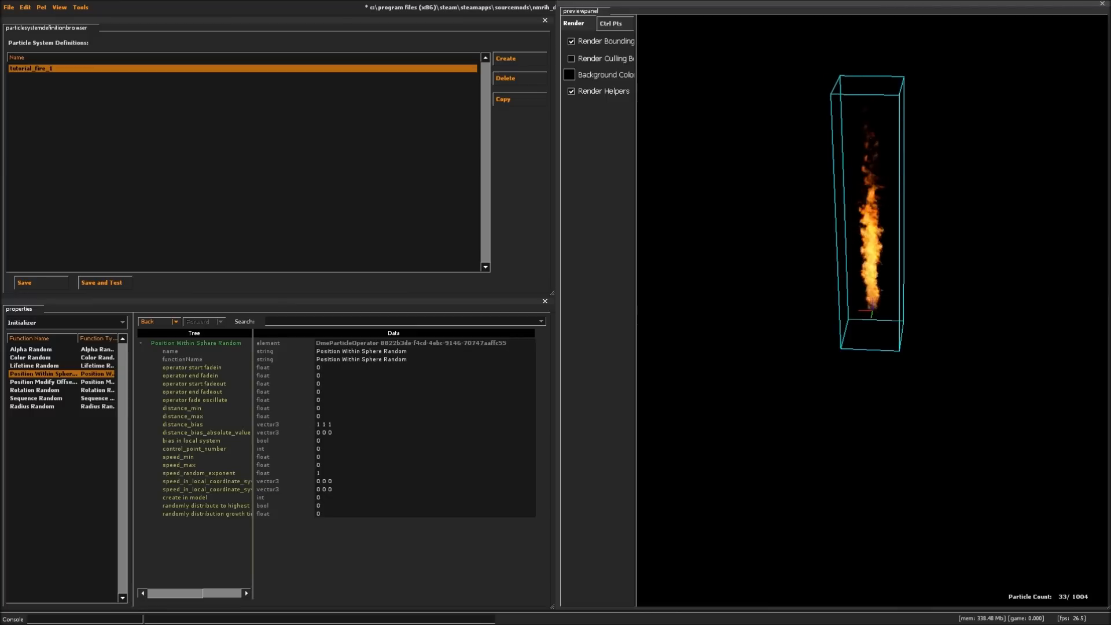
# - Try distance_min and distance_max values of 50 on Position Within Sphere Random, inspect the spawn sphere, and return both to 0
pyautogui.click(321, 408)
pyautogui.write('50')
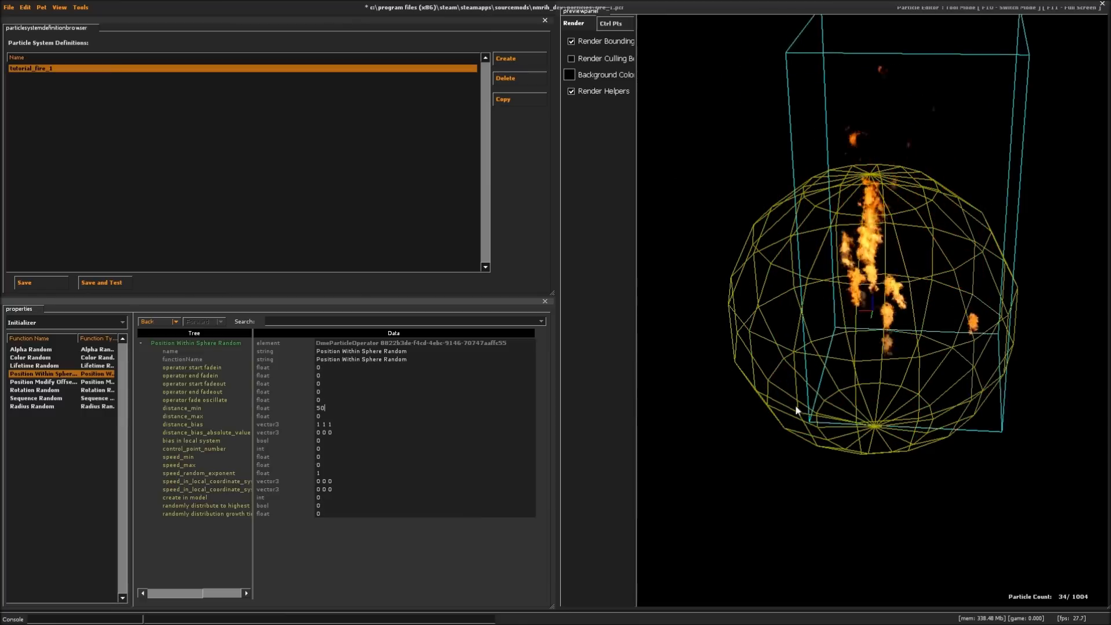
pyautogui.moveTo(906, 396)
pyautogui.mouseDown()
pyautogui.moveTo(871, 399)
pyautogui.moveTo(889, 398)
pyautogui.mouseUp()
pyautogui.moveTo(906, 397); pyautogui.dragTo(906, 360, button='right')
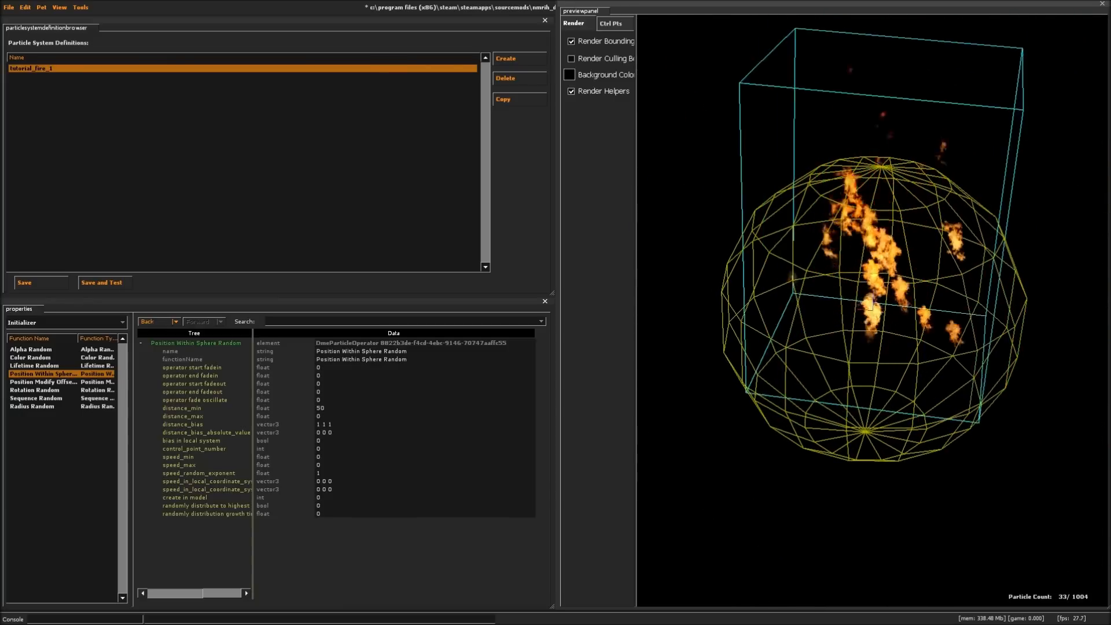
pyautogui.click(347, 416)
pyautogui.write('50')
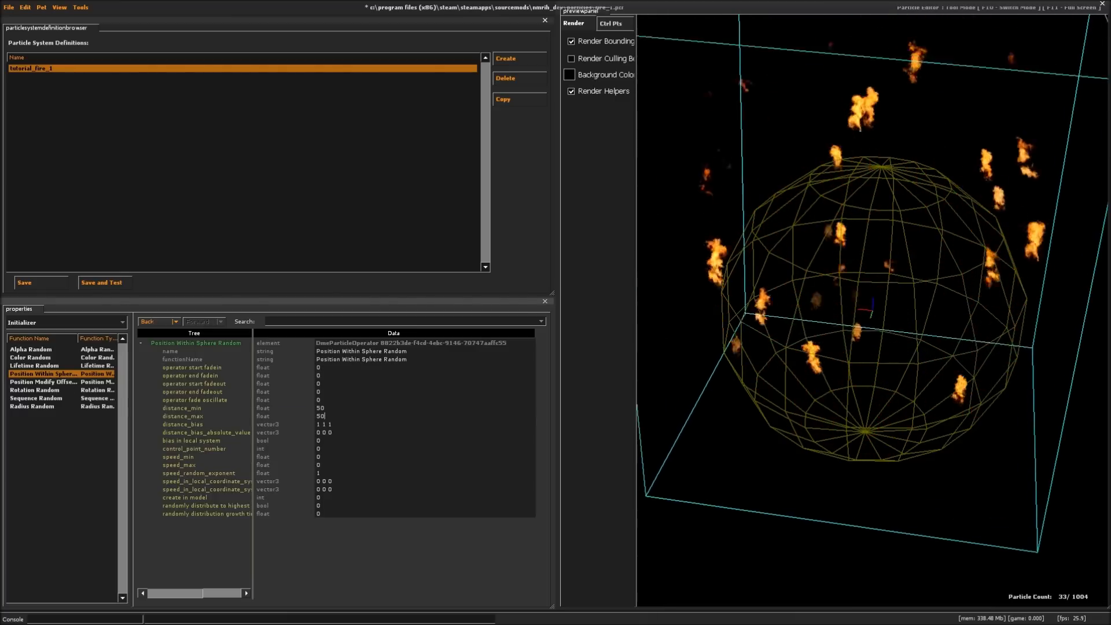
pyautogui.press('BackSpace')
pyautogui.press('BackSpace')
pyautogui.write('00')
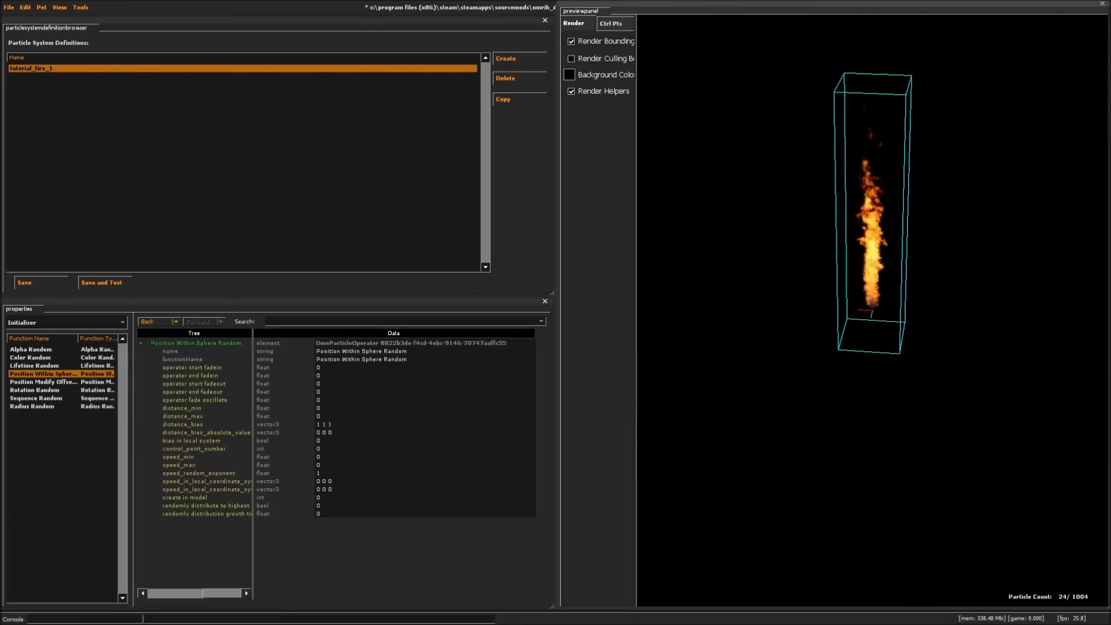
# - Set the Position Modify Offset Random initializer's offset min to -64 -64 0
pyautogui.click(63, 383)
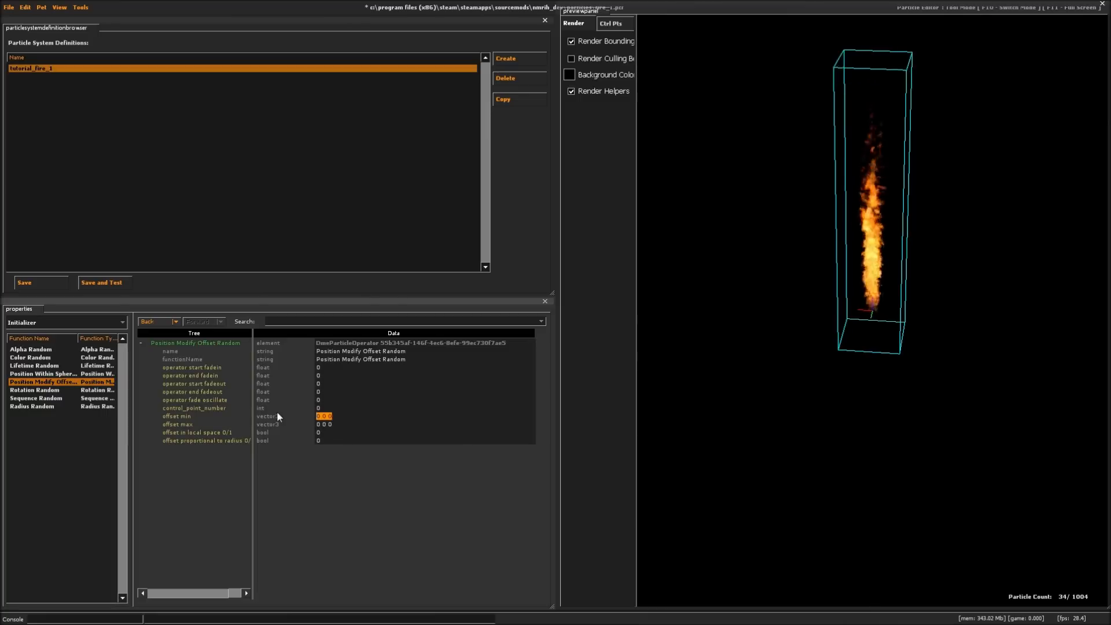
pyautogui.write('12')
pyautogui.press('BackSpace')
pyautogui.press('BackSpace')
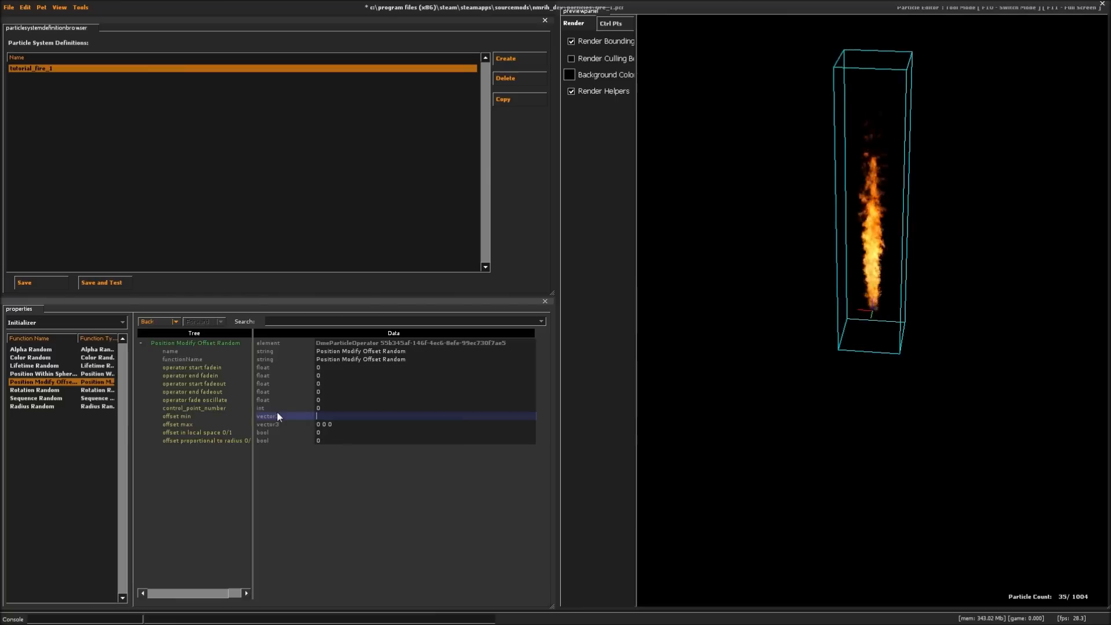
pyautogui.write('-64 -64 0')
pyautogui.press('Return')
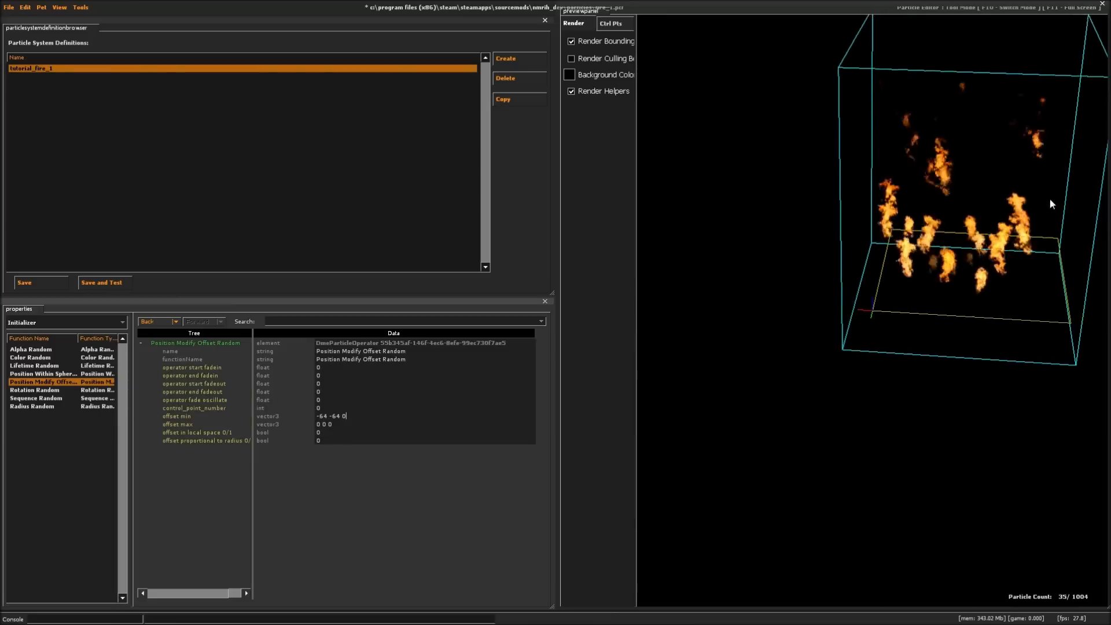
# - Set the Position Modify Offset Random initializer's offset max to 64 64 25 and inspect the spawn box in the preview
pyautogui.doubleClick(232, 422)
pyautogui.write('64 64 ')
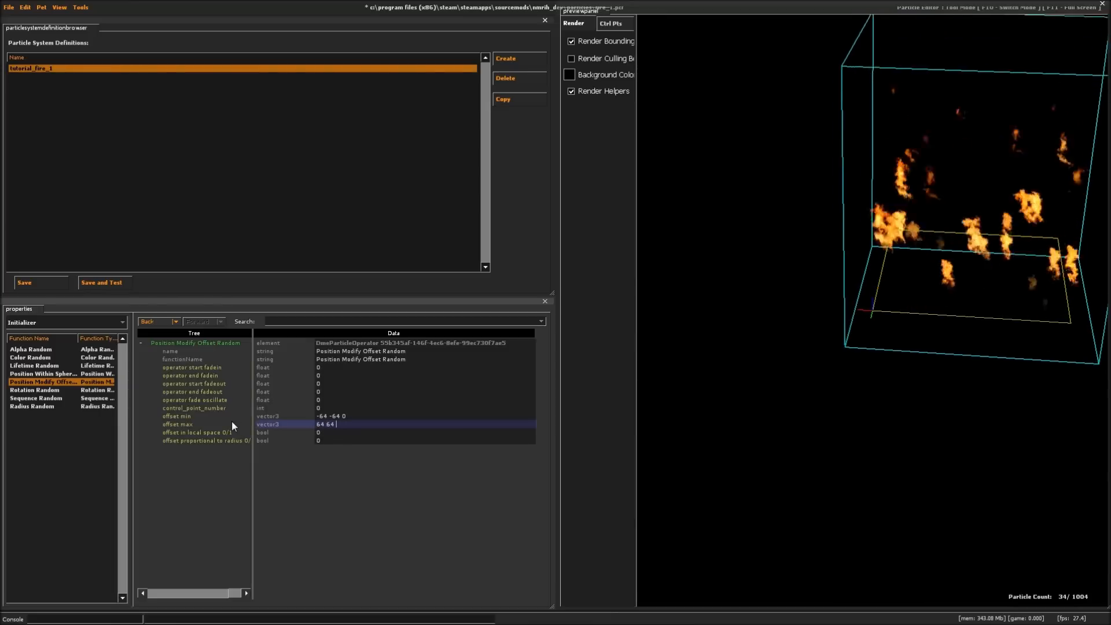
pyautogui.write('25')
pyautogui.press('Return')
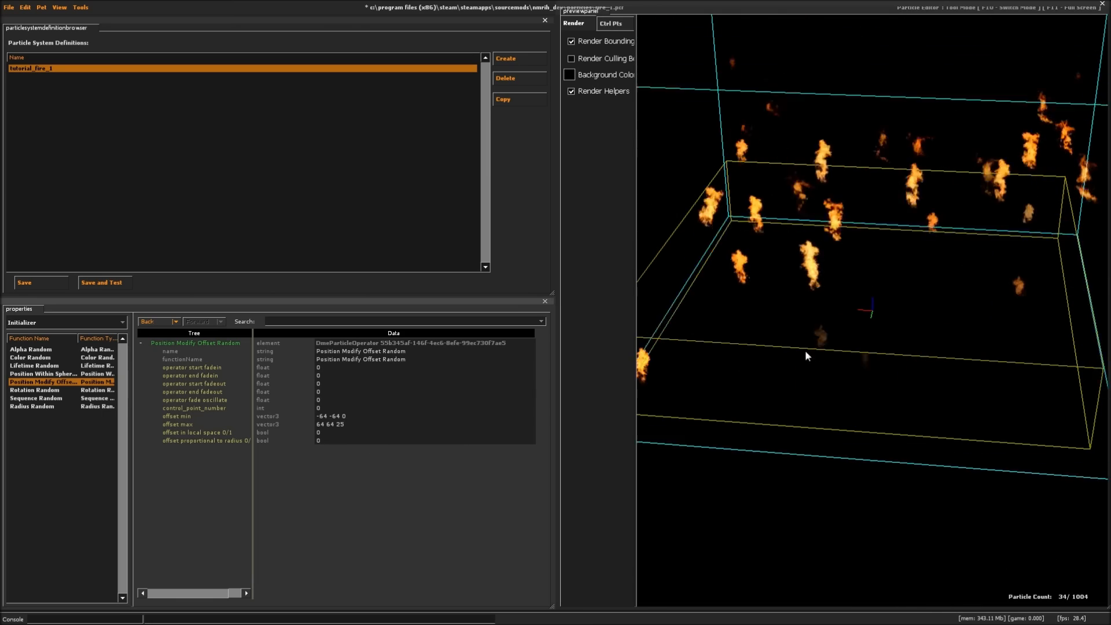
pyautogui.moveTo(908, 385); pyautogui.dragTo(912, 283)
pyautogui.moveTo(912, 282); pyautogui.dragTo(912, 353, button='right')
pyautogui.moveTo(892, 354); pyautogui.dragTo(873, 338)
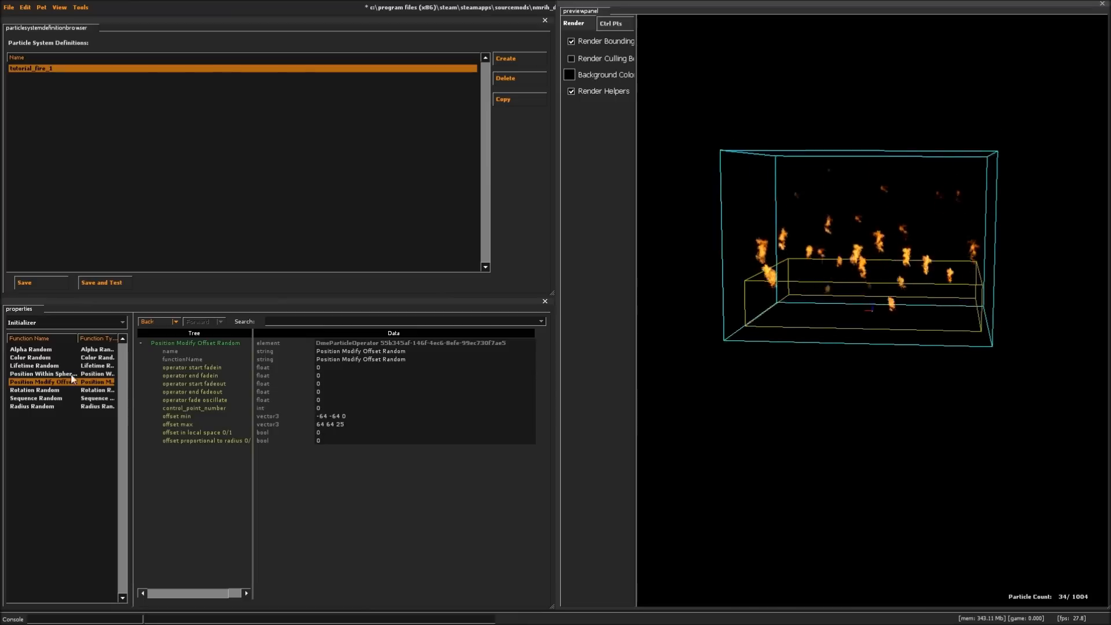
# - Set the Radius Random initializer's radius_max to 50 and radius_min to 35
pyautogui.click(25, 407)
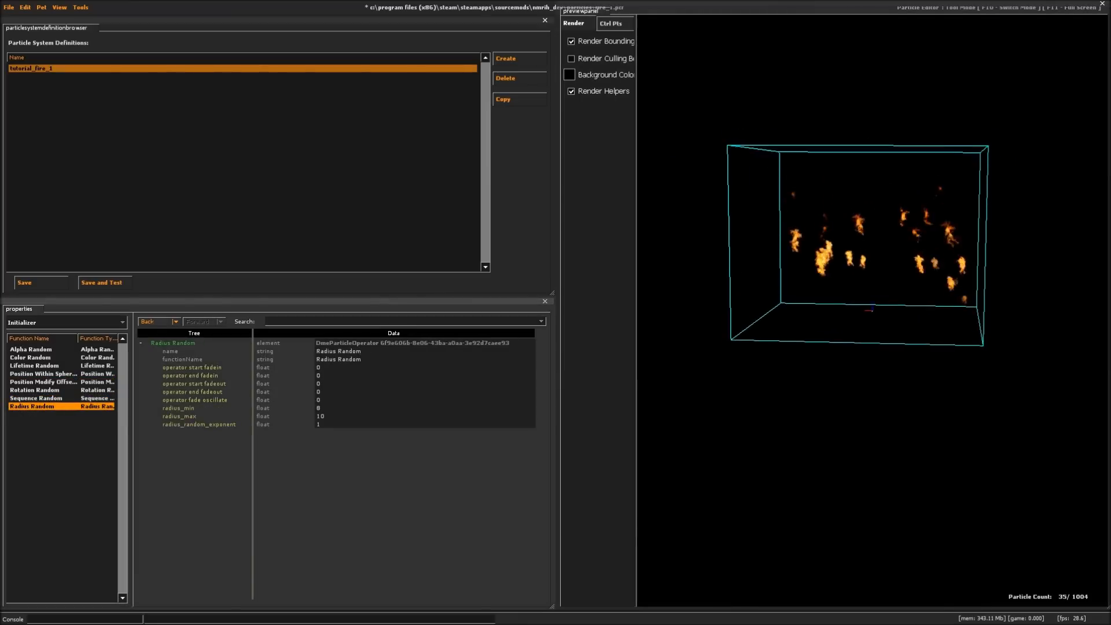
pyautogui.press('BackSpace')
pyautogui.press('BackSpace')
pyautogui.write('50')
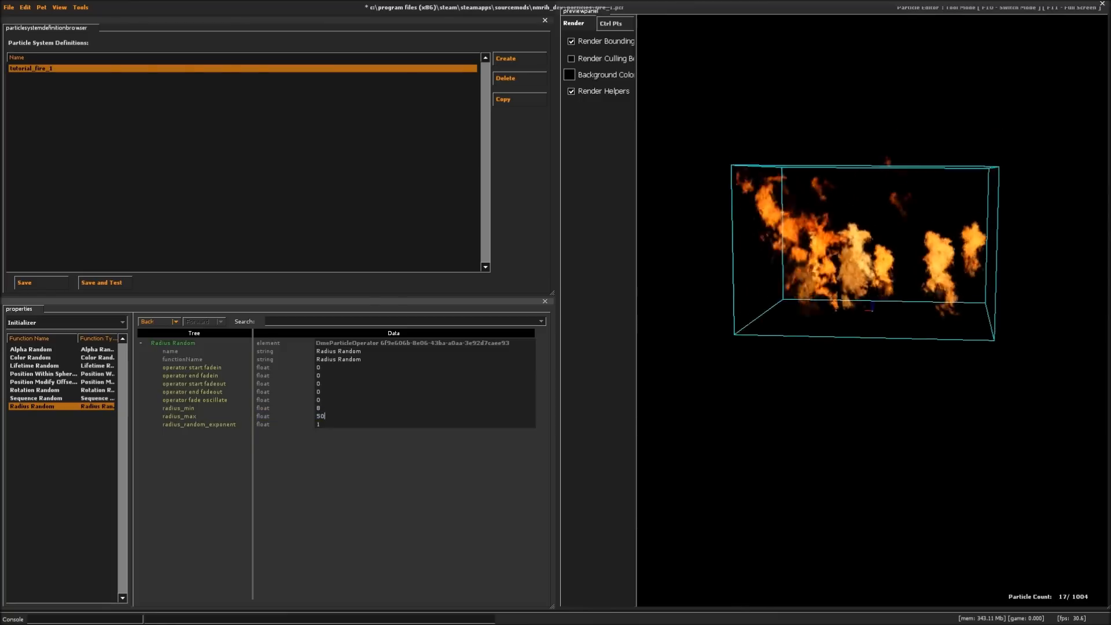
pyautogui.click(331, 408)
pyautogui.press('BackSpace')
pyautogui.write('35')
pyautogui.press('Return')
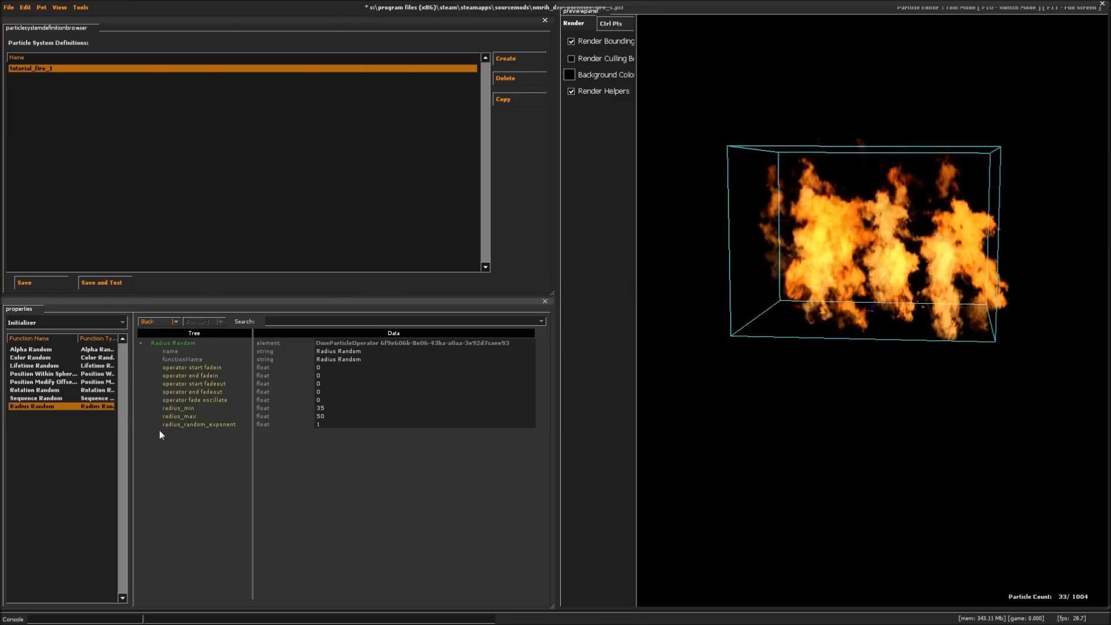
# - Inspect the enlarged flames from another angle and turn off bounding box rendering in the preview
pyautogui.click(318, 408)
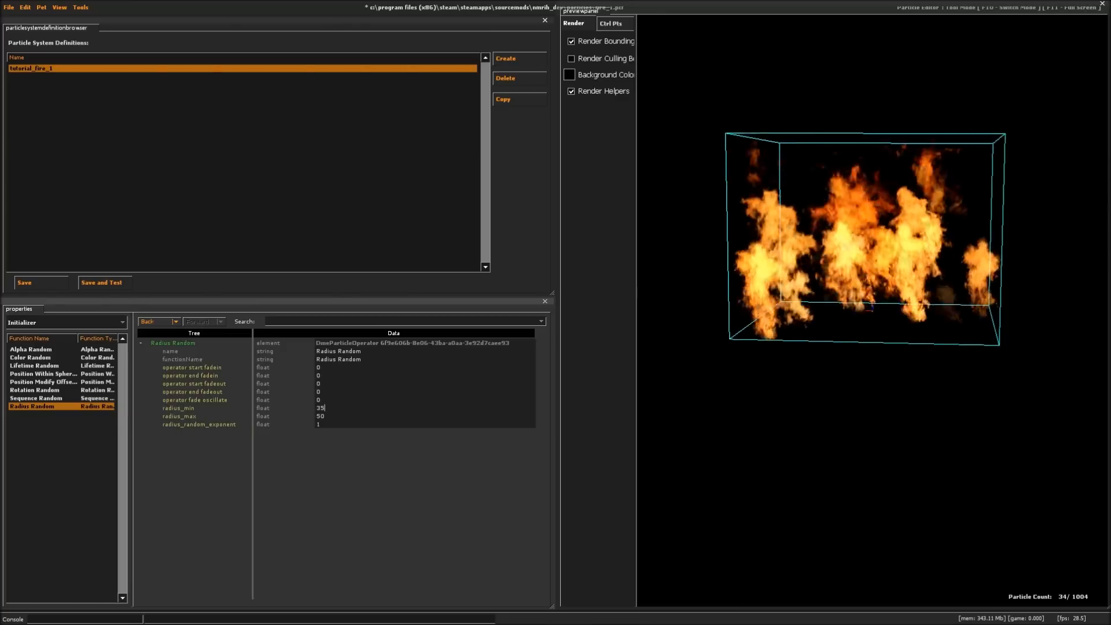
pyautogui.moveTo(912, 315); pyautogui.dragTo(887, 170)
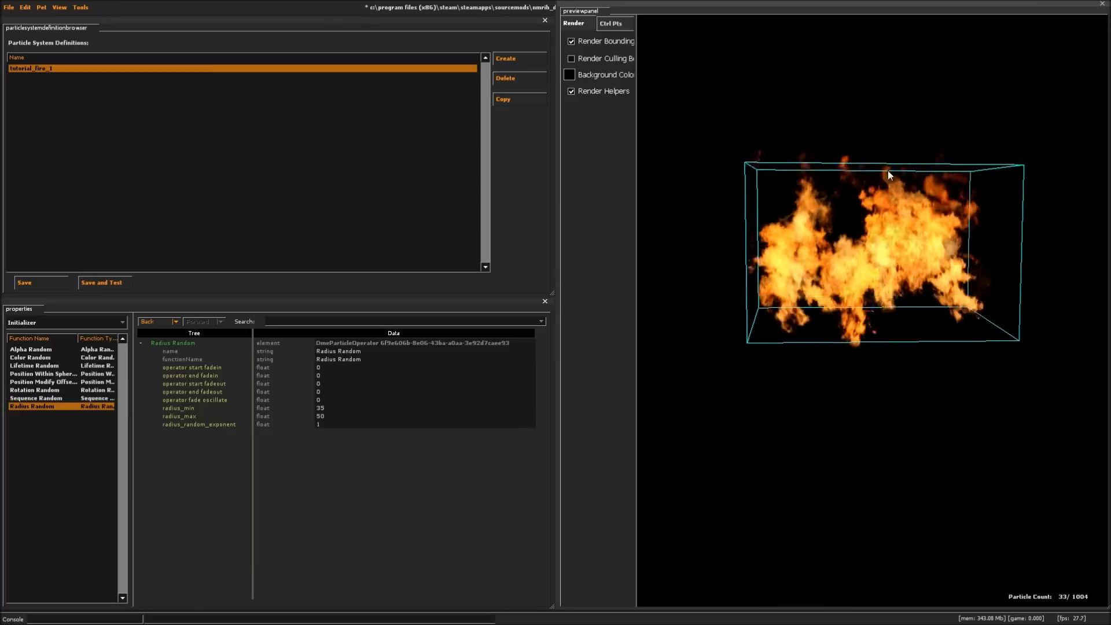
pyautogui.click(571, 41)
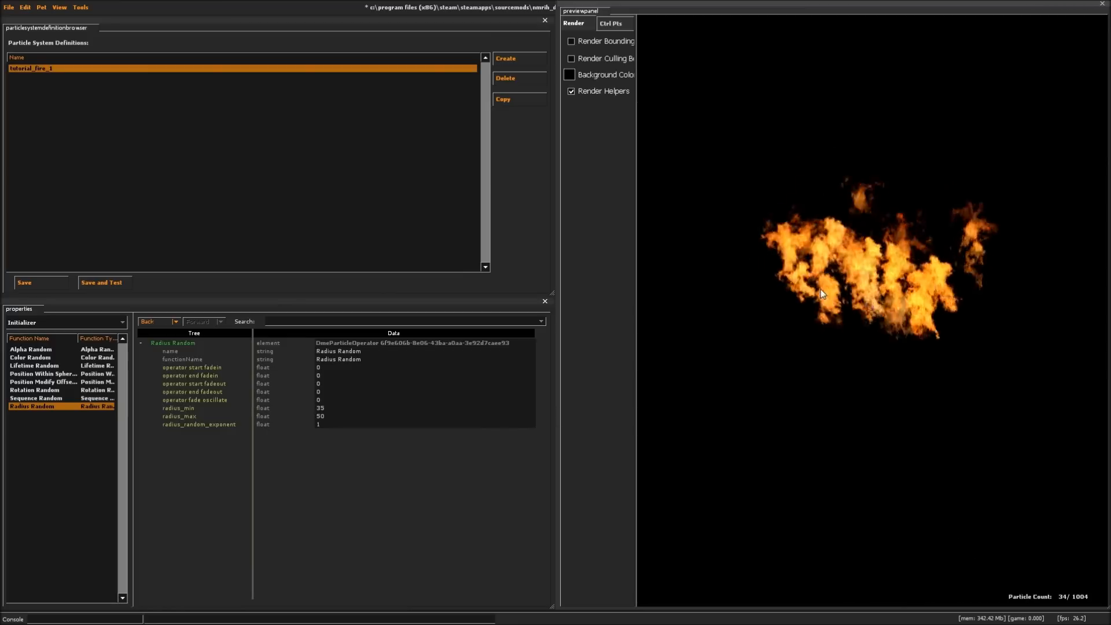
# - Add a twist around axis function to the particle system's force generators
pyautogui.click(54, 321)
pyautogui.click(30, 383)
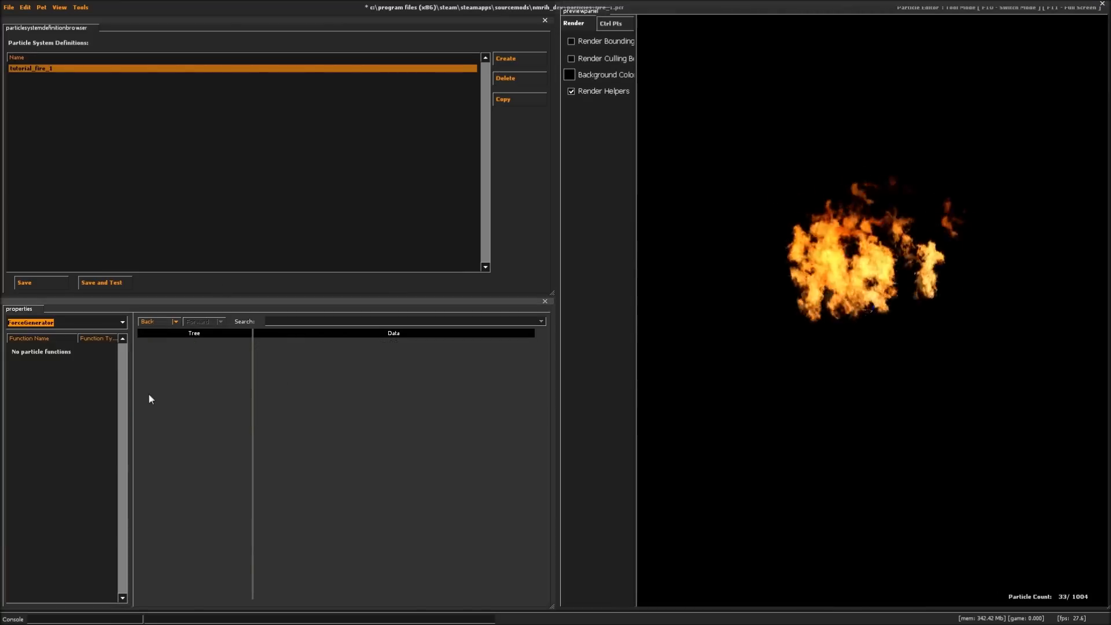
pyautogui.rightClick(81, 374)
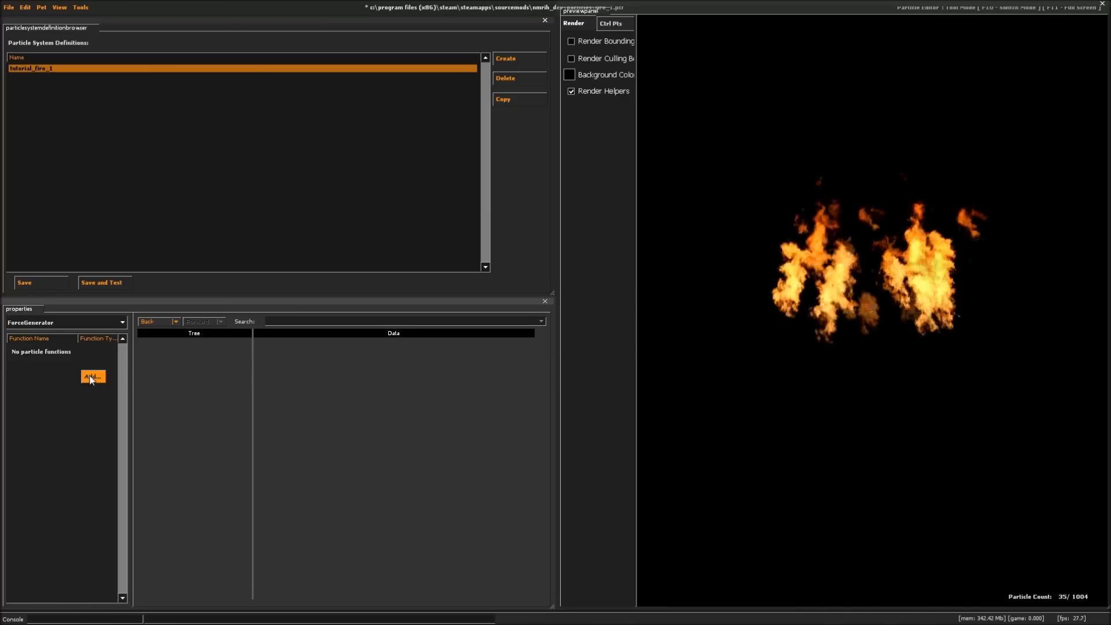
pyautogui.click(93, 373)
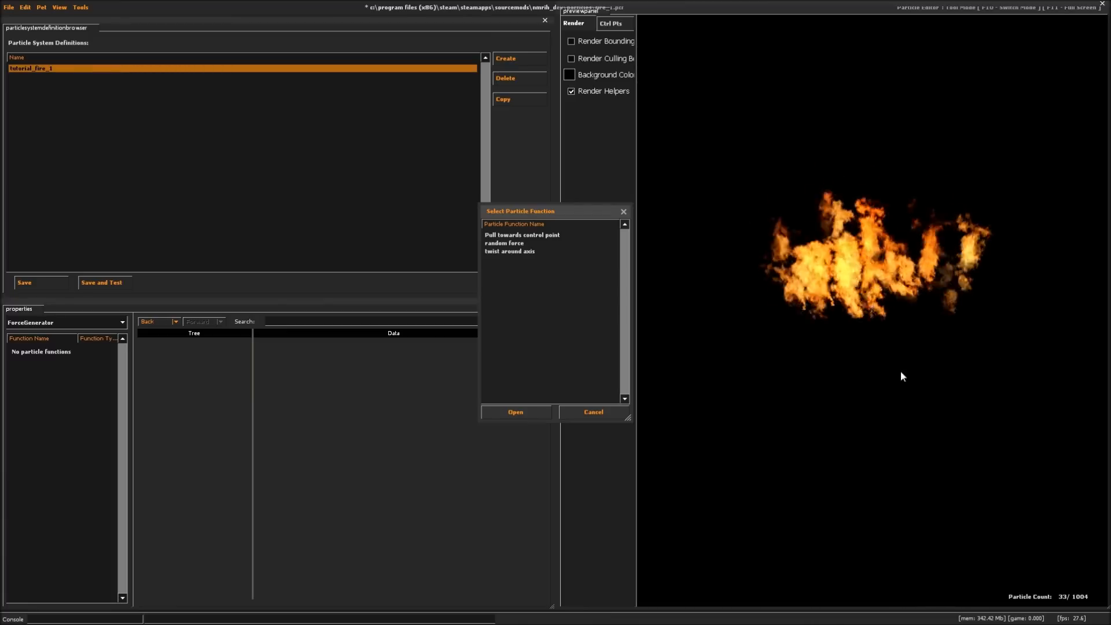
pyautogui.doubleClick(518, 251)
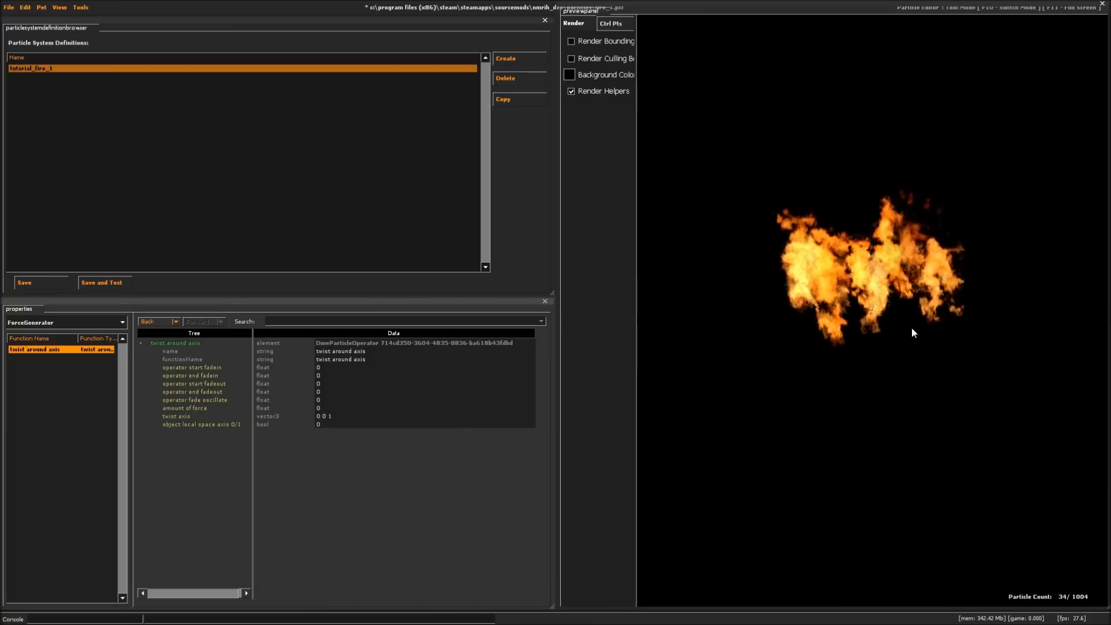
# - Try an amount of force of 250 on twist around axis and inspect the flames in the preview
pyautogui.moveTo(900, 335)
pyautogui.mouseDown(button='right')
pyautogui.moveTo(900, 289)
pyautogui.moveTo(901, 325)
pyautogui.mouseUp(button='right')
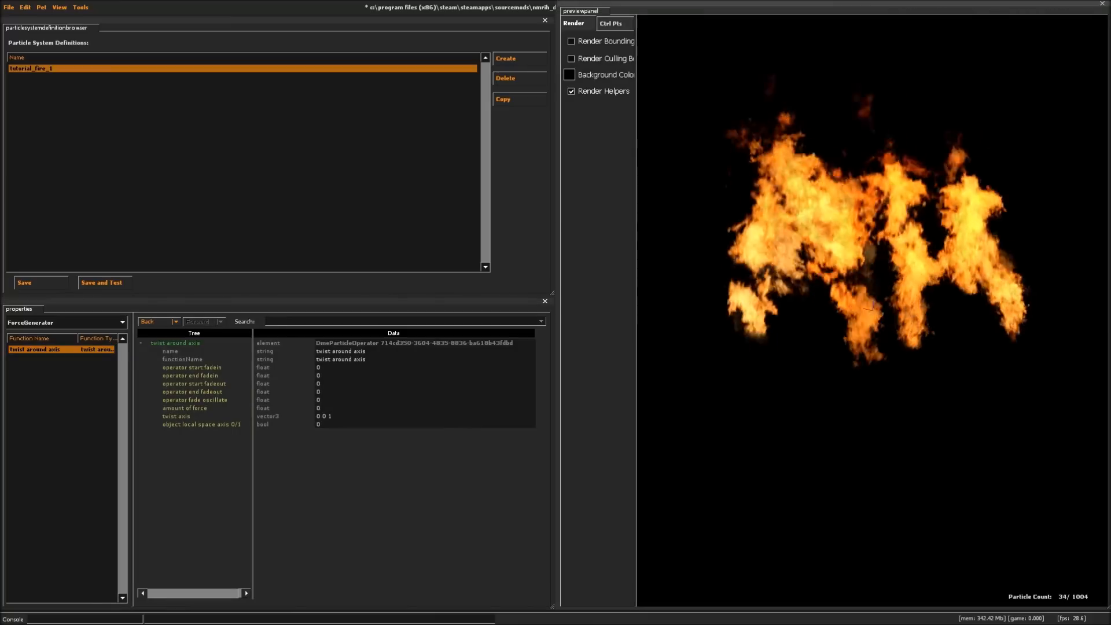
pyautogui.click(322, 408)
pyautogui.press('BackSpace')
pyautogui.write('250')
pyautogui.press('Return')
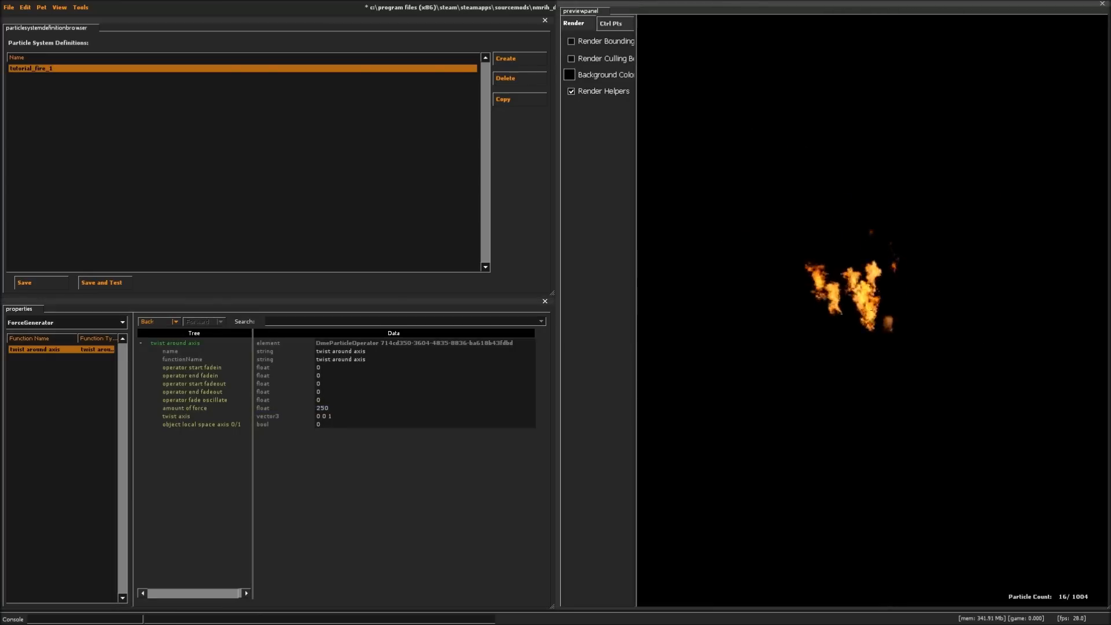
pyautogui.moveTo(896, 364); pyautogui.dragTo(894, 328, button='right')
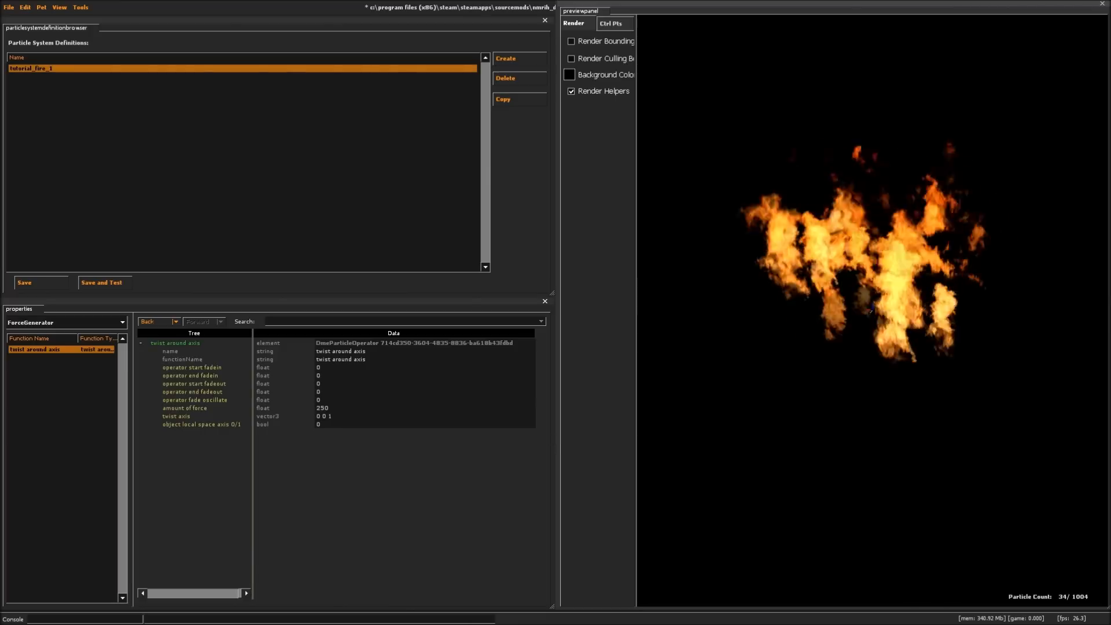
# - Try a twist around axis amount of force of 500, raise it to 5000, and return it to 500
pyautogui.doubleClick(336, 408)
pyautogui.write('200')
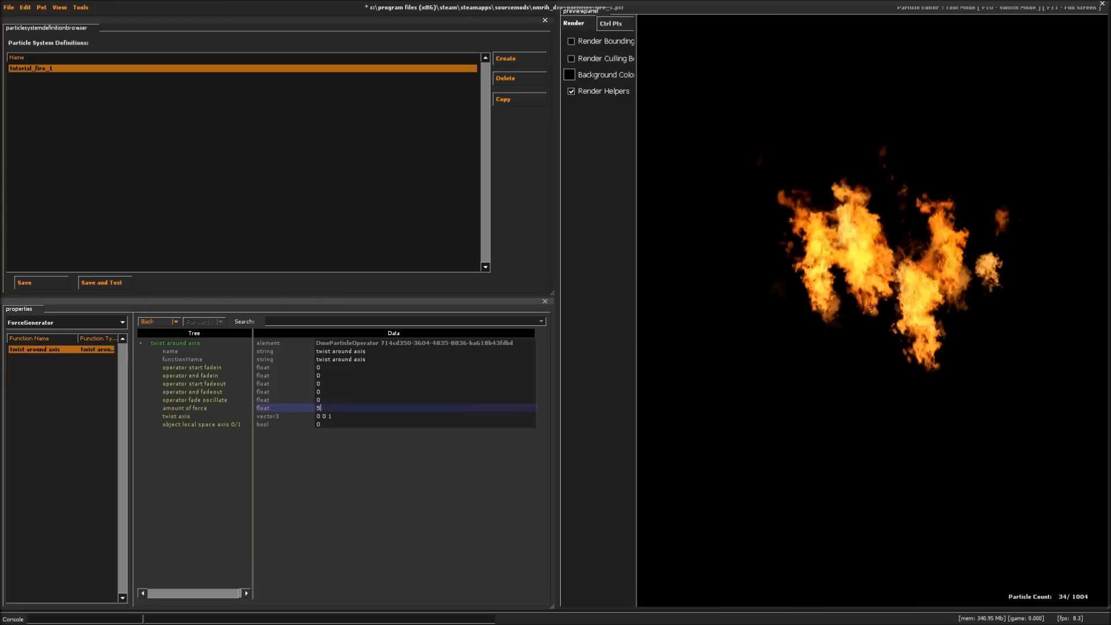
pyautogui.press('Return')
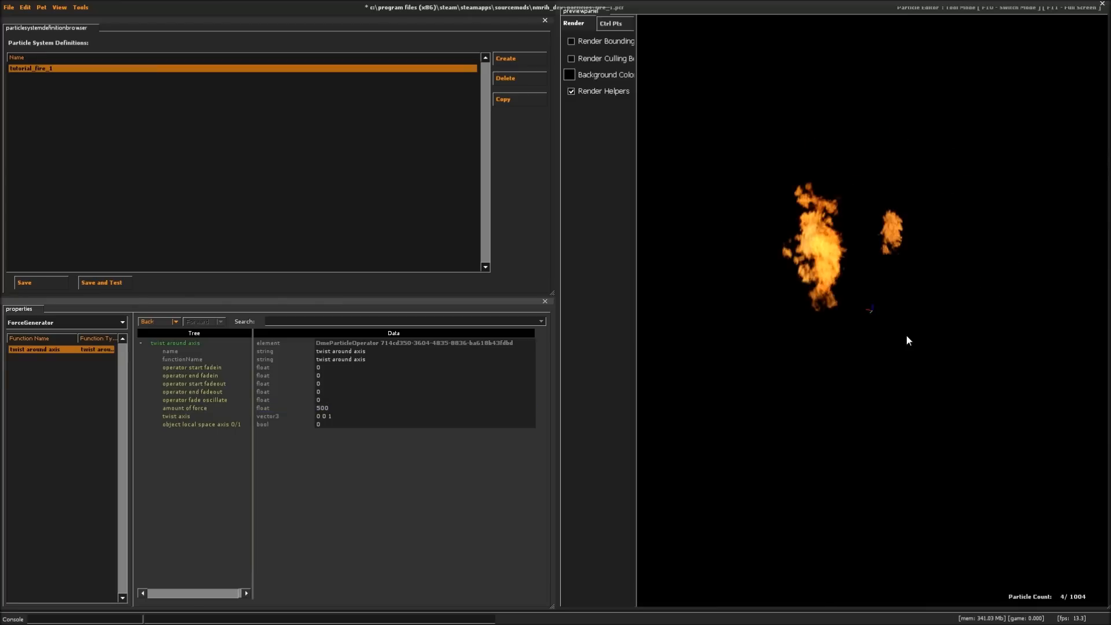
pyautogui.moveTo(731, 340); pyautogui.dragTo(730, 382, button='right')
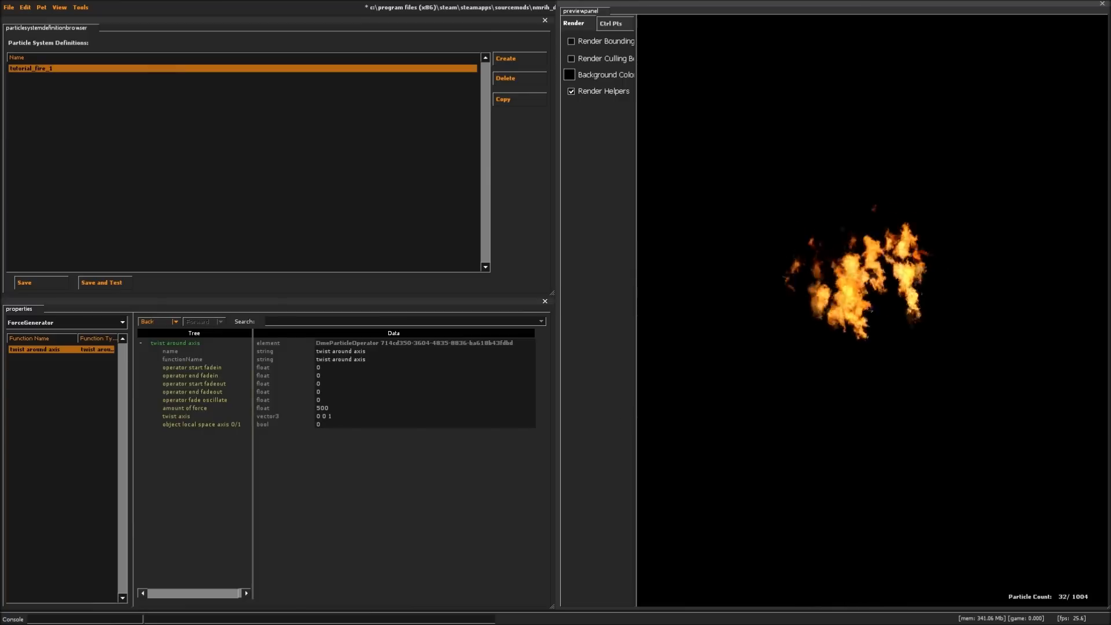
pyautogui.click(329, 408)
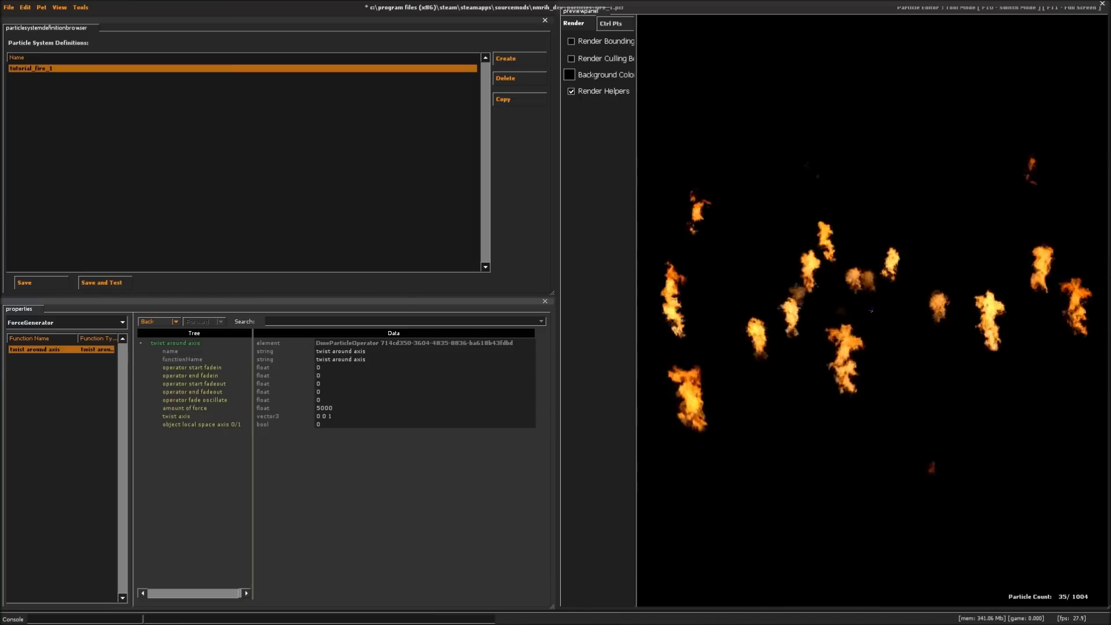
pyautogui.press('BackSpace')
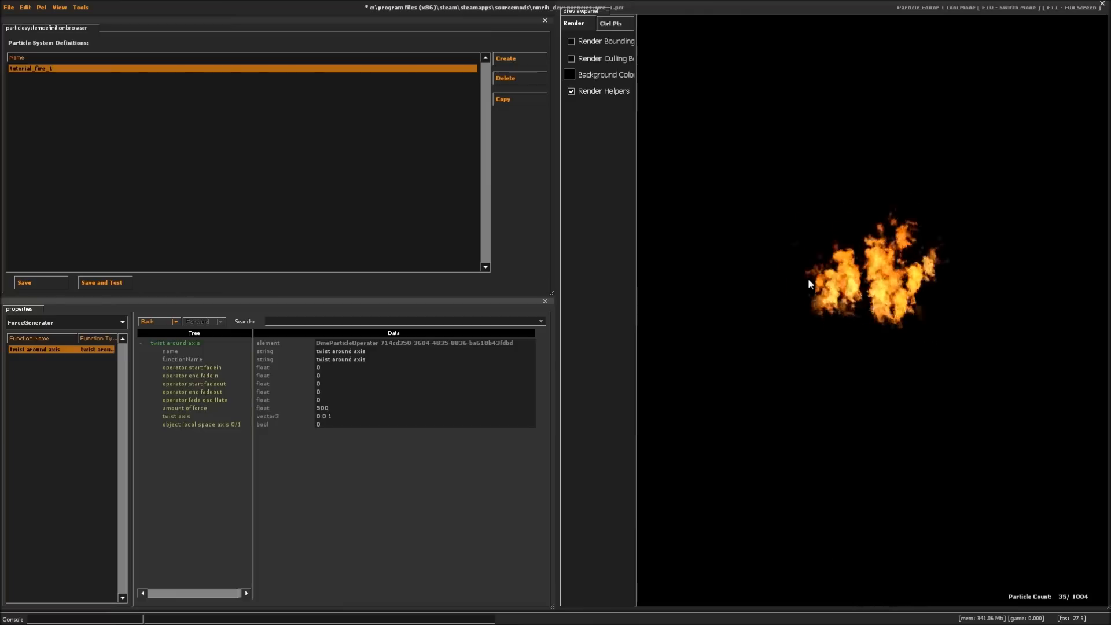
# - Set the emit_continuously emitter's emission_rate to 100
pyautogui.click(37, 322)
pyautogui.click(26, 375)
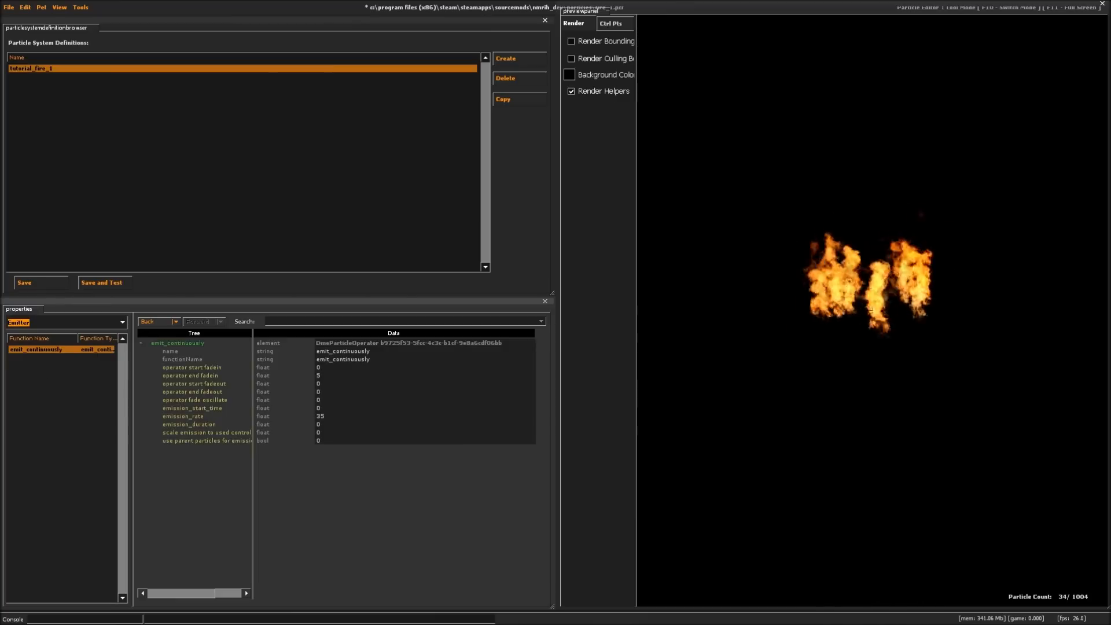
pyautogui.press('BackSpace')
pyautogui.press('BackSpace')
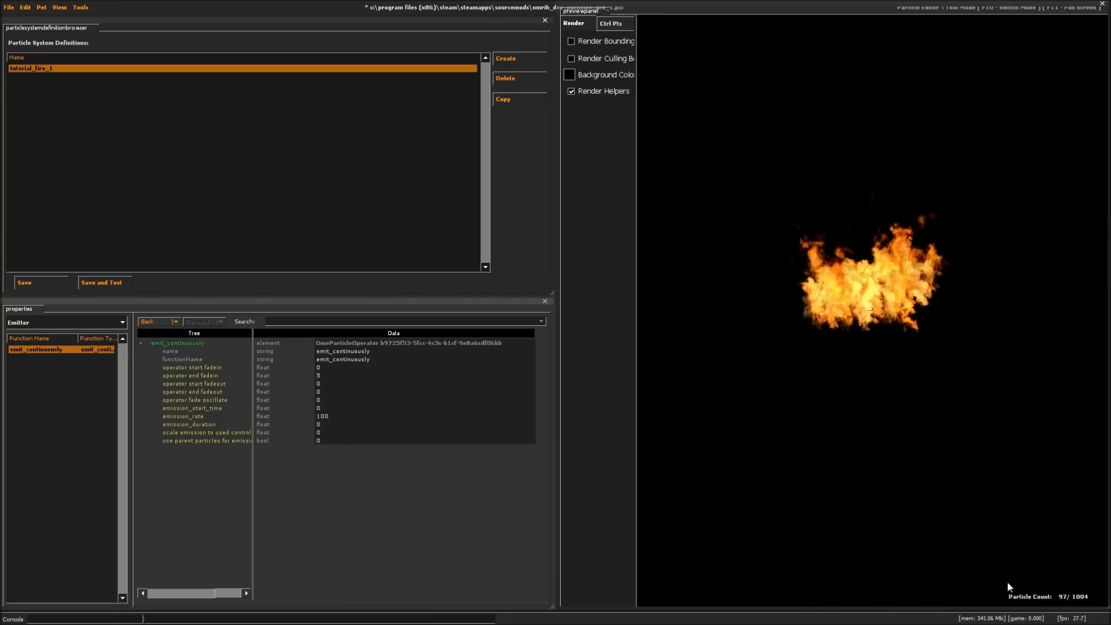
# - Try a gravity of 0 0 600 on the Movement Basic operator and inspect the flames in the preview
pyautogui.click(50, 321)
pyautogui.click(34, 352)
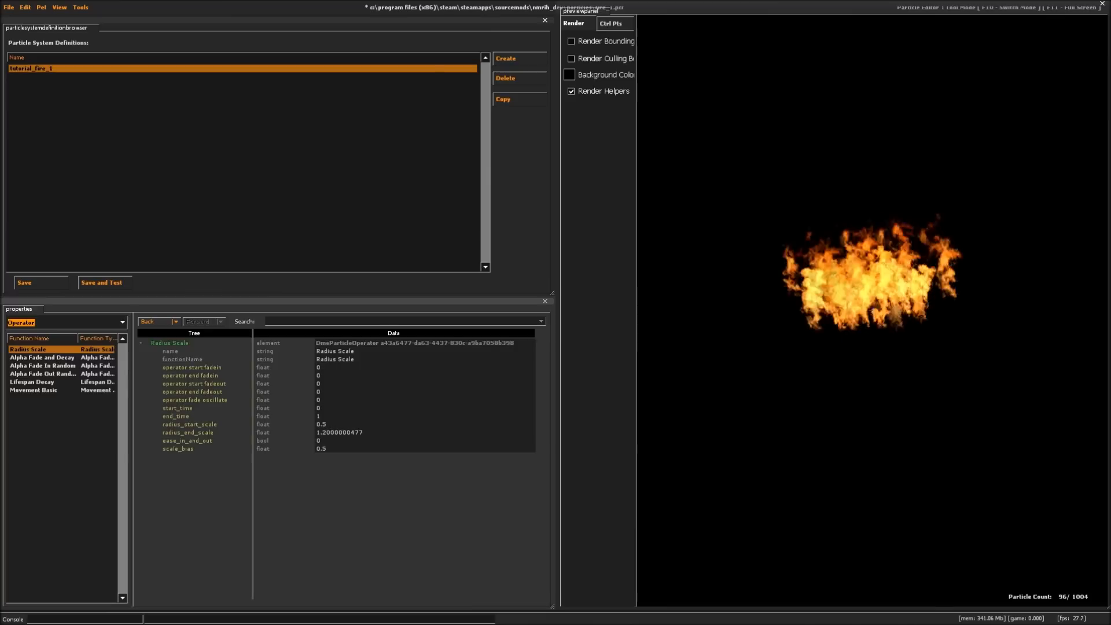
pyautogui.click(37, 390)
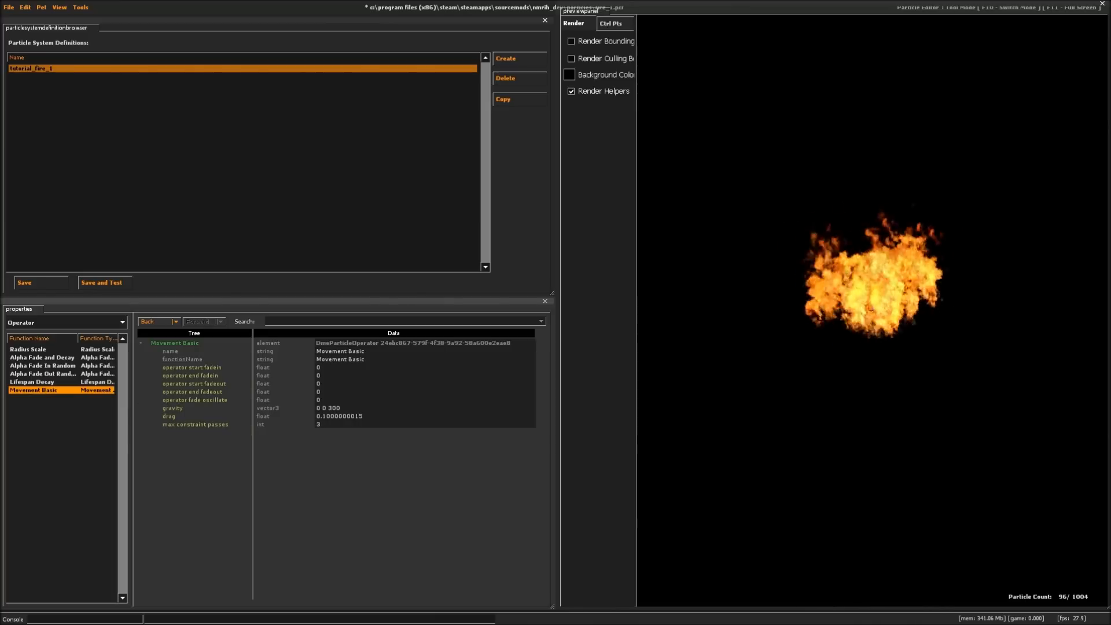
pyautogui.press('BackSpace')
pyautogui.press('BackSpace')
pyautogui.press('BackSpace')
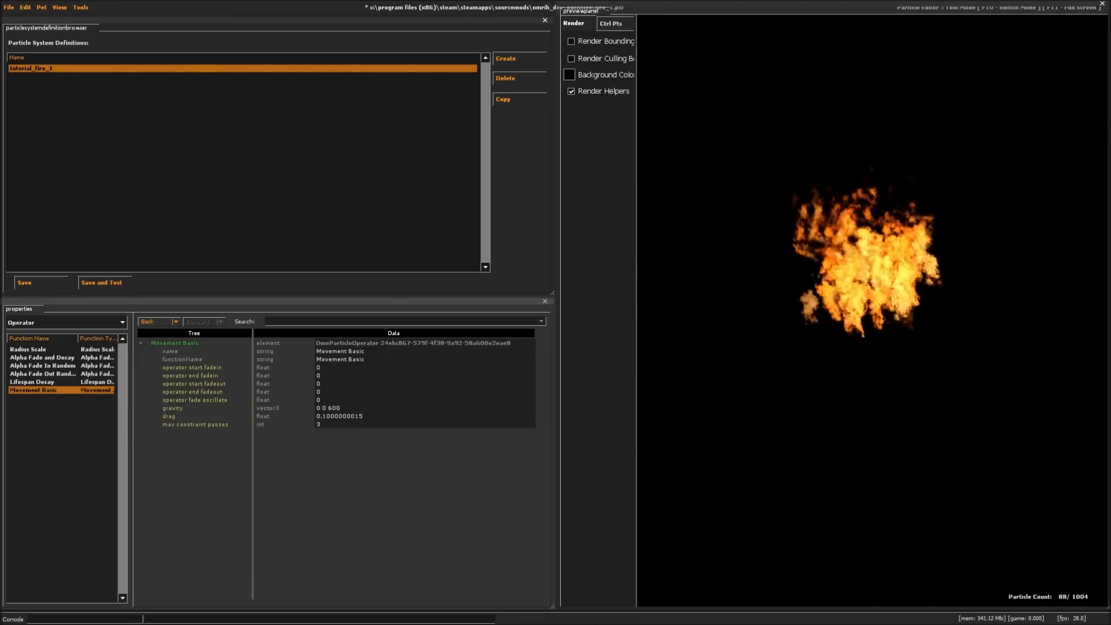
pyautogui.moveTo(865, 390); pyautogui.dragTo(849, 349)
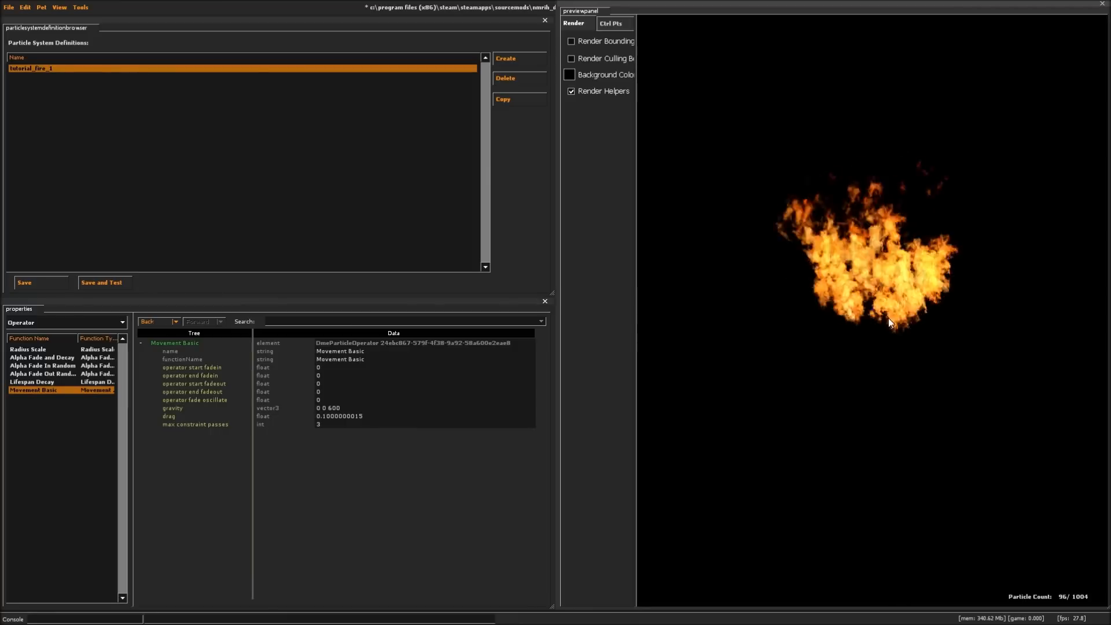
# - Raise the Movement Basic operator's gravity to 0 0 1200 and inspect the flames in the preview
pyautogui.click(355, 409)
pyautogui.press('BackSpace')
pyautogui.press('BackSpace')
pyautogui.press('BackSpace')
pyautogui.write('1200')
pyautogui.press('Return')
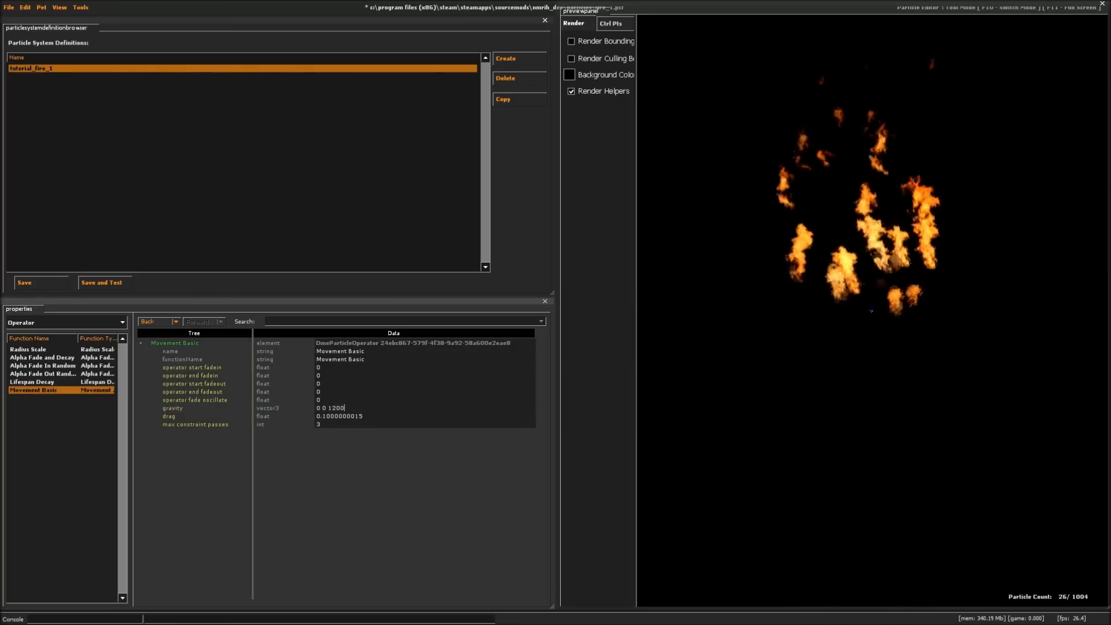
pyautogui.moveTo(892, 257); pyautogui.dragTo(892, 307, button='right')
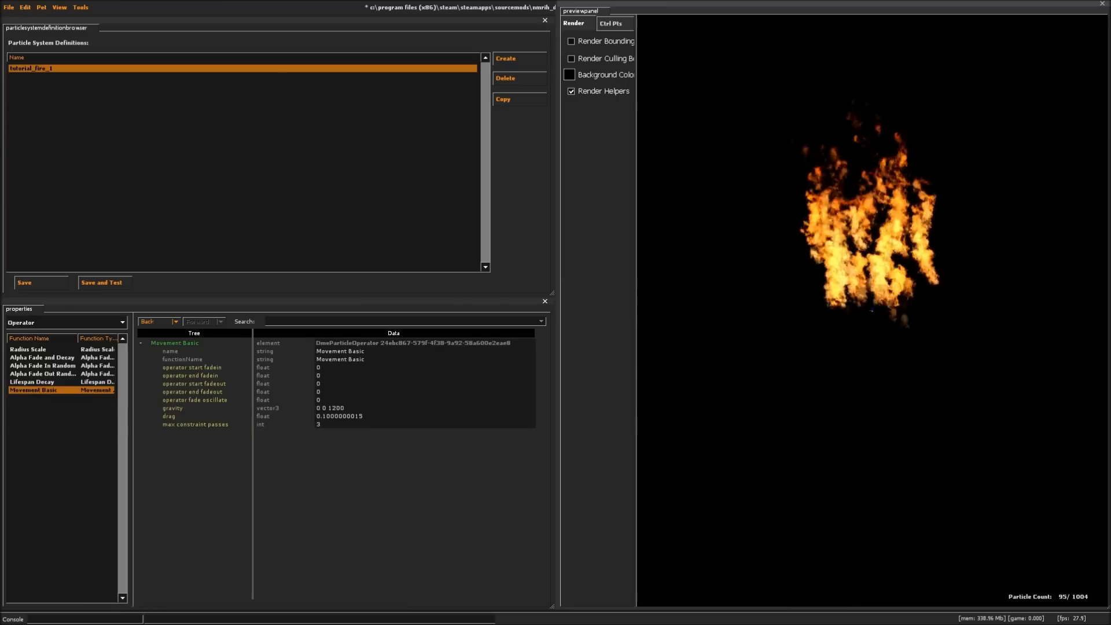
pyautogui.moveTo(880, 265); pyautogui.dragTo(867, 299)
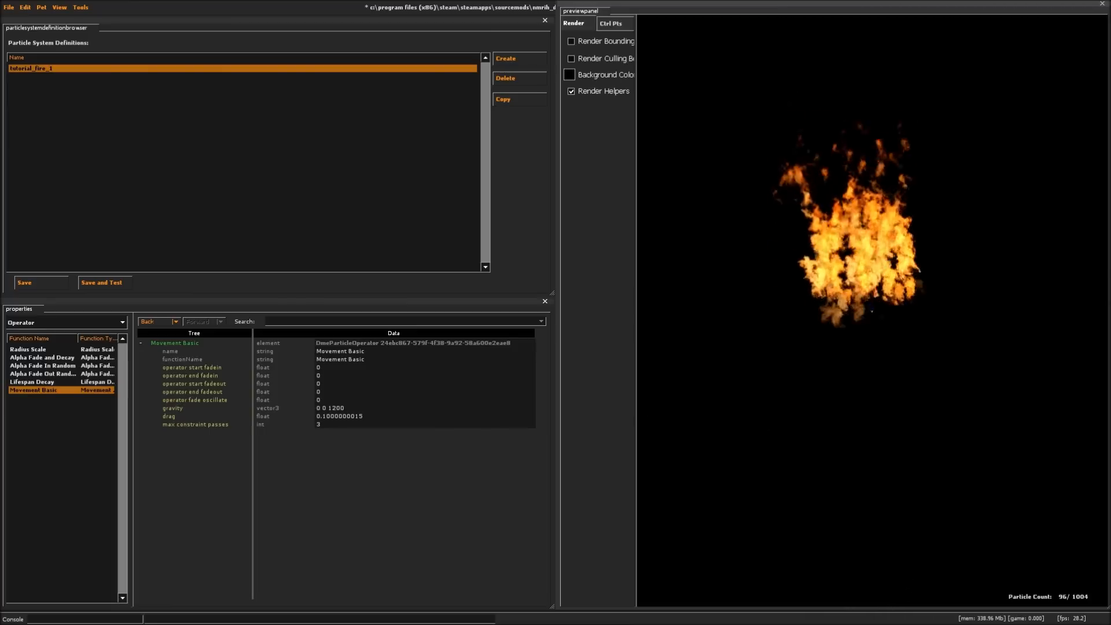
# - Return the Movement Basic operator's gravity to 0 0 1200
pyautogui.click(63, 320)
pyautogui.press('Escape')
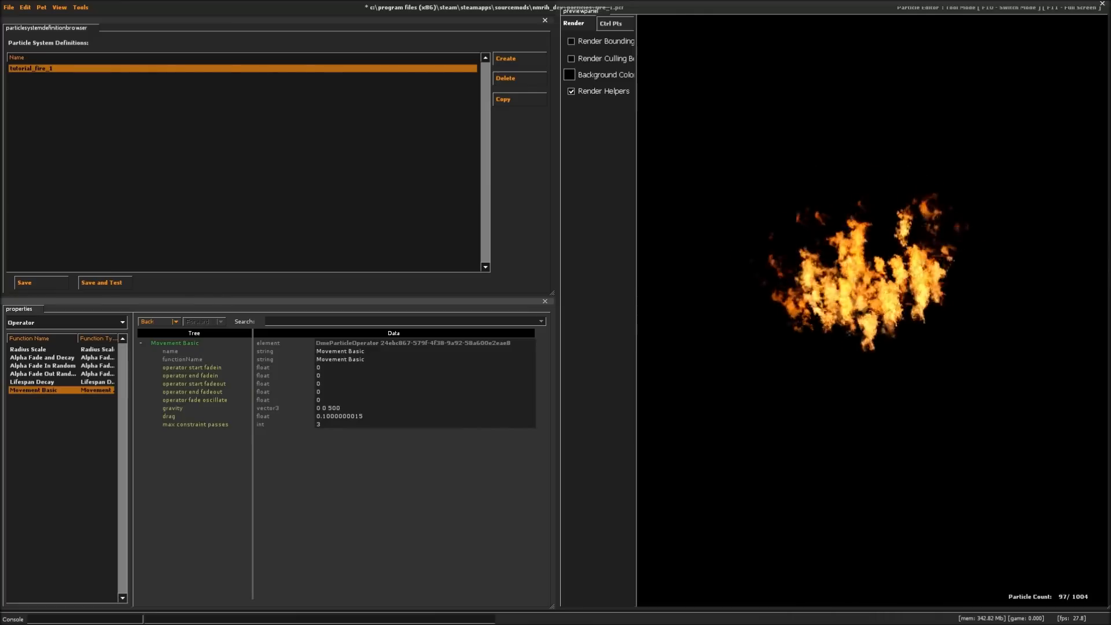
pyautogui.press('BackSpace')
pyautogui.press('BackSpace')
pyautogui.press('BackSpace')
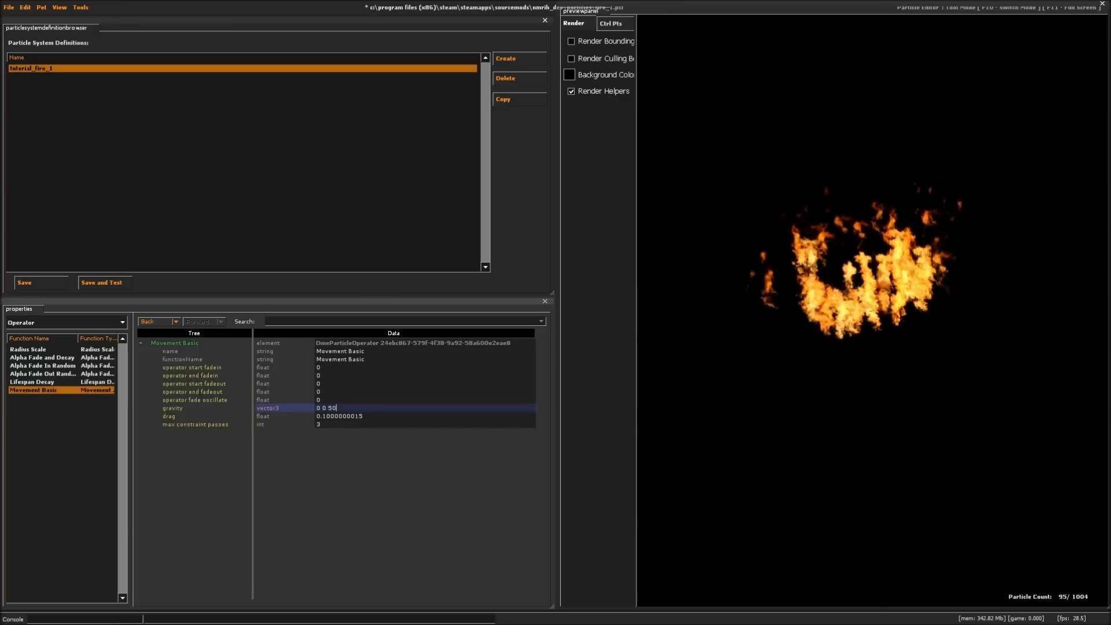
pyautogui.write('1200')
pyautogui.press('Return')
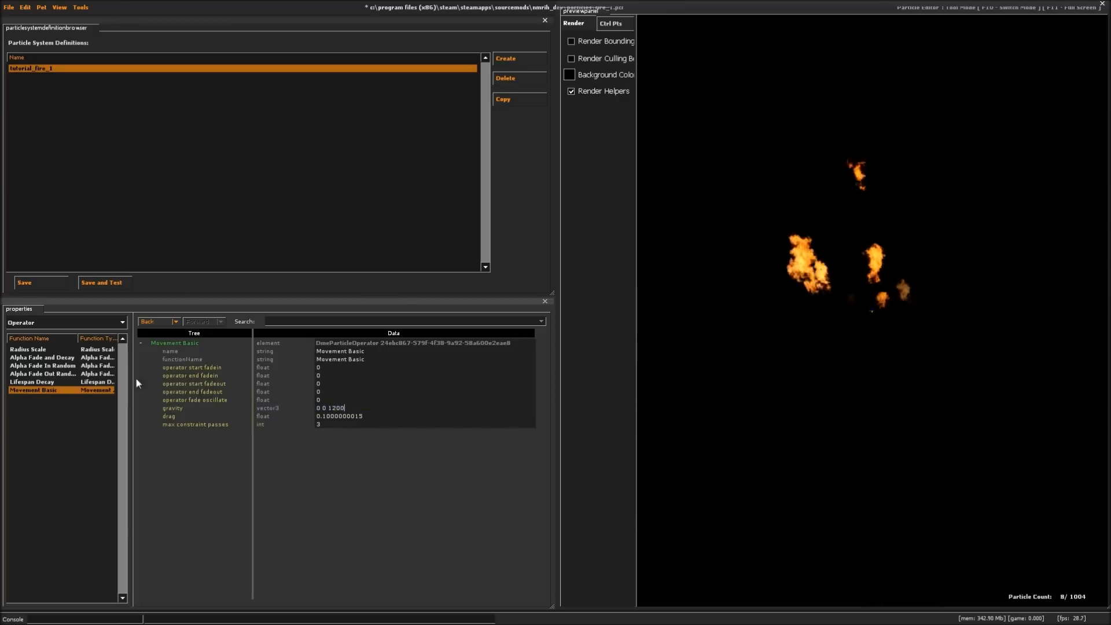
# - Set the twist around axis force generator's amount of force to 1200
pyautogui.click(60, 319)
pyautogui.click(53, 384)
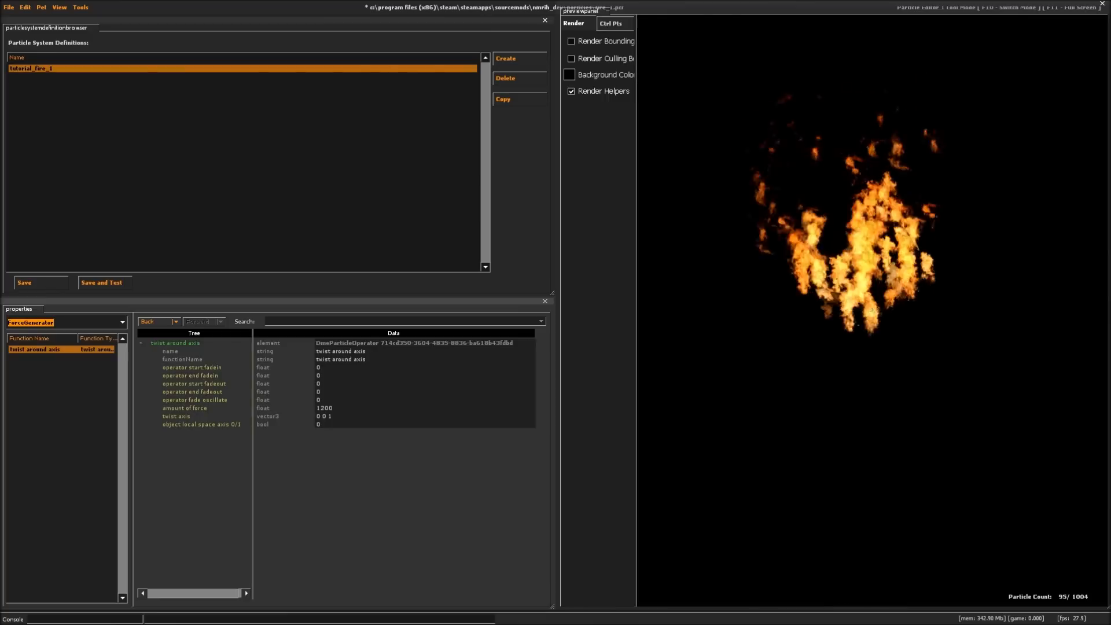
pyautogui.doubleClick(294, 405)
pyautogui.write('1200')
pyautogui.press('Return')
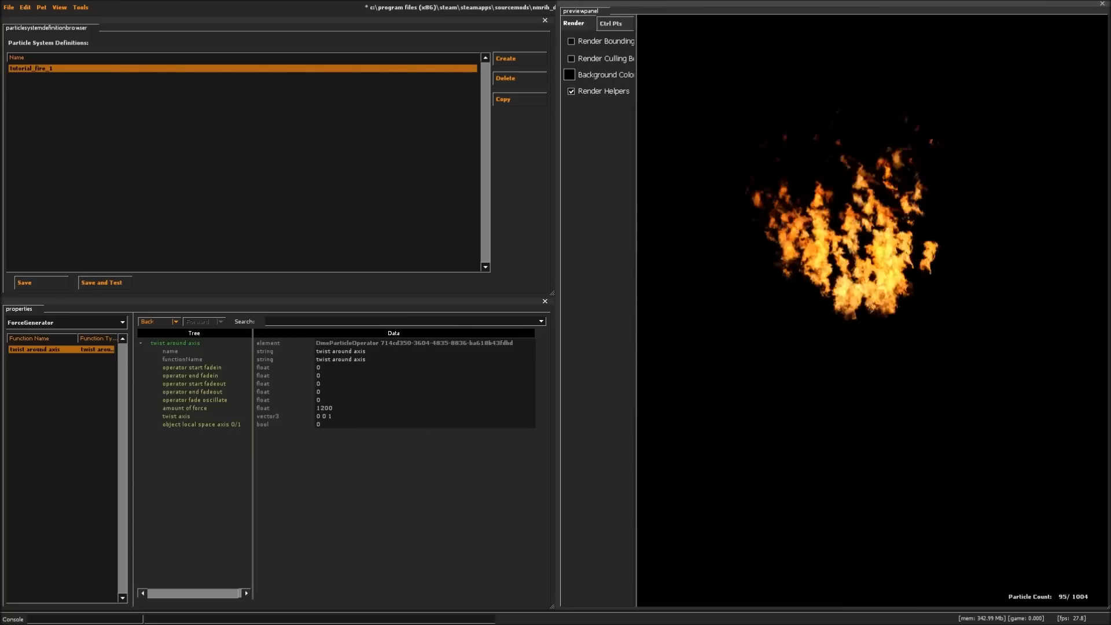
# - Review the settings of the Radius Scale, alpha fade, Lifespan Decay and Movement Basic operators
pyautogui.click(64, 321)
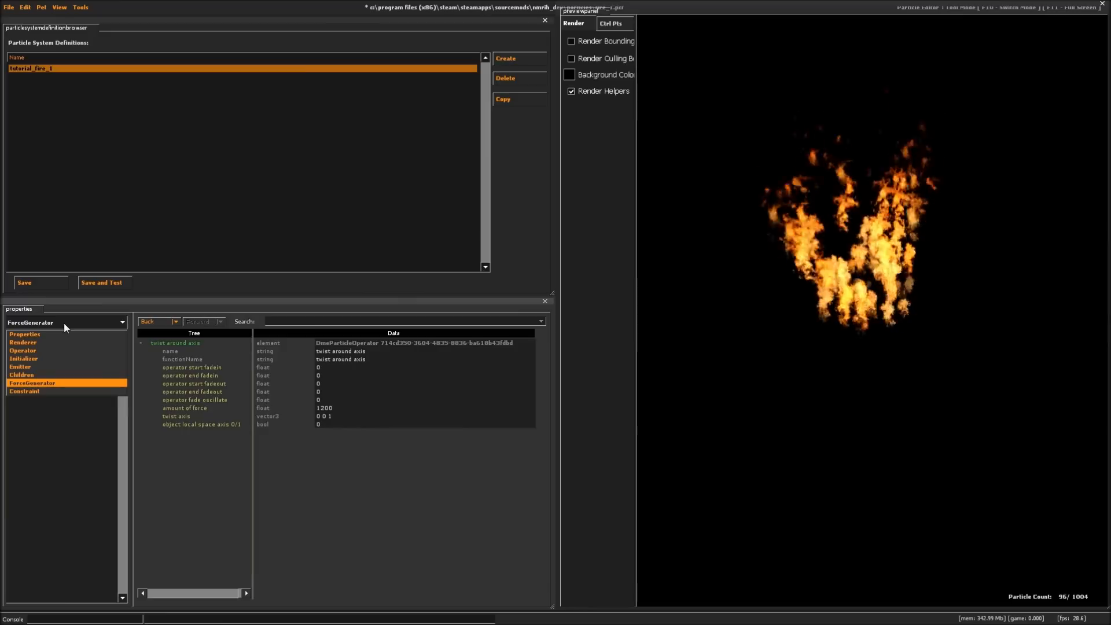
pyautogui.click(34, 350)
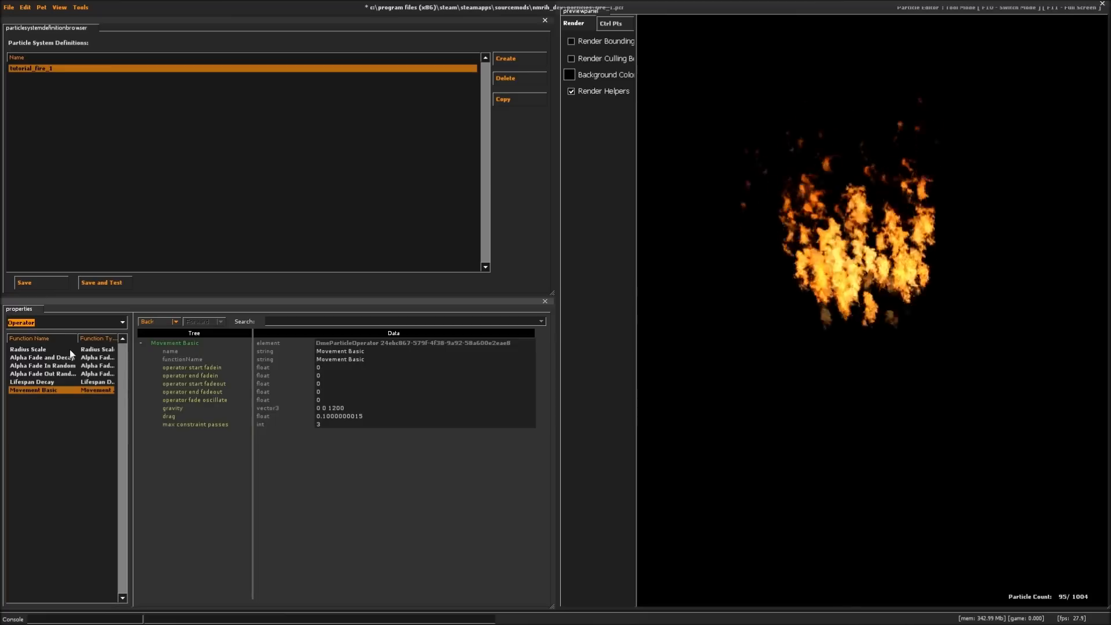
pyautogui.click(38, 348)
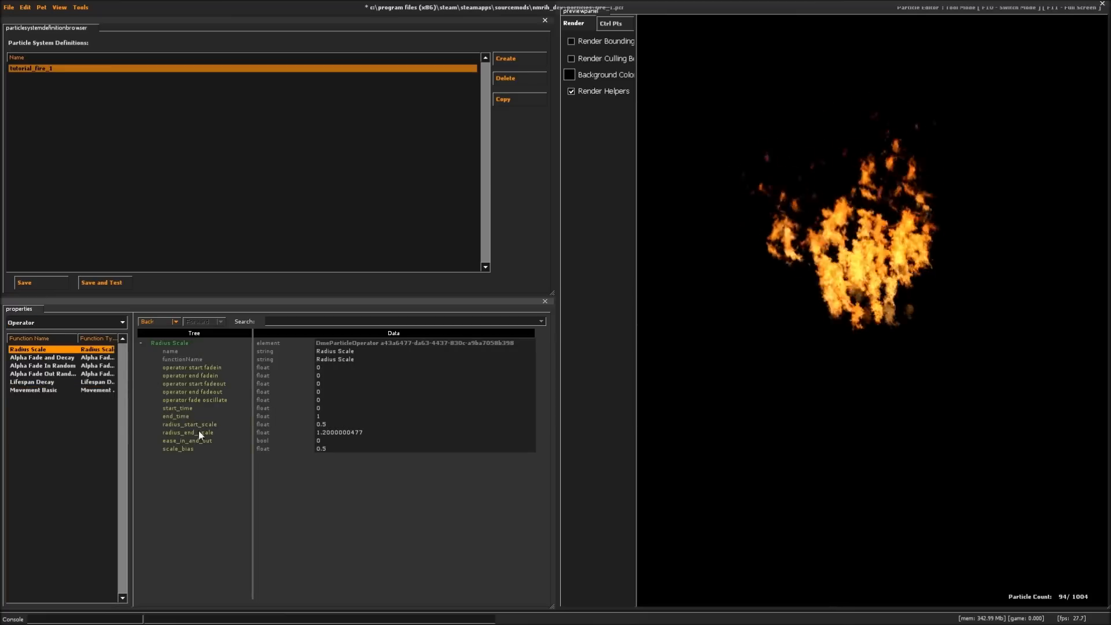
pyautogui.click(41, 357)
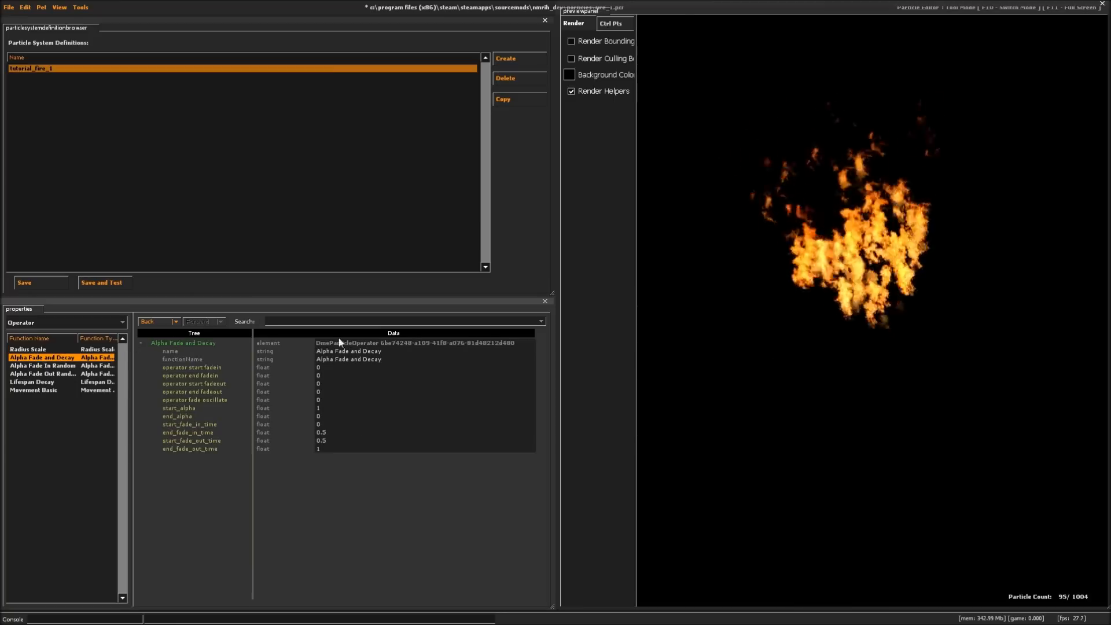
pyautogui.click(46, 365)
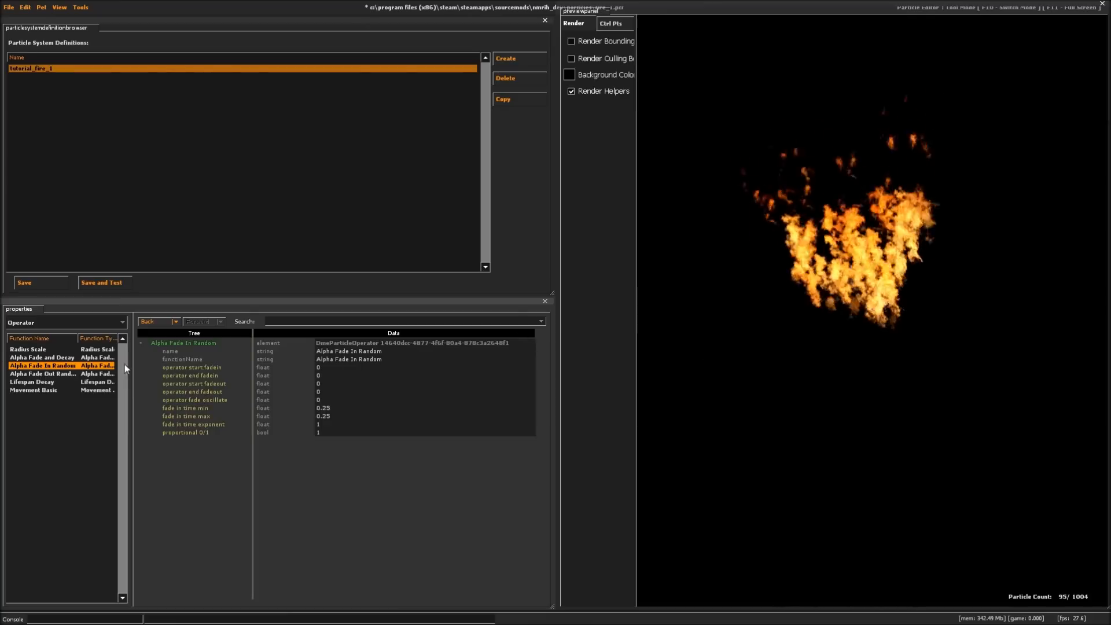
pyautogui.click(29, 382)
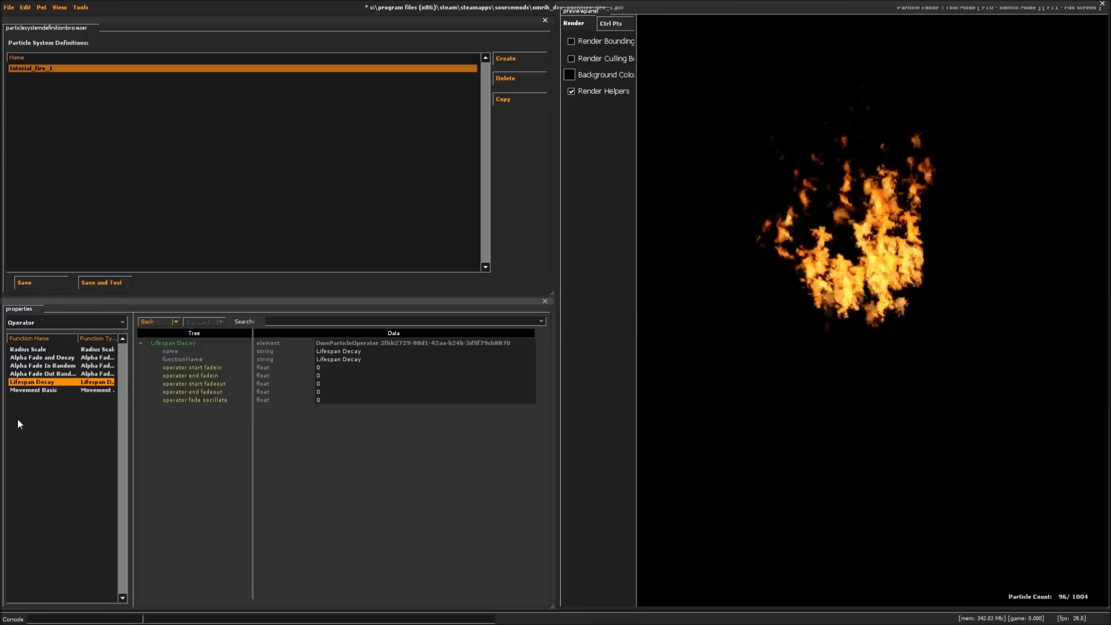
pyautogui.click(37, 391)
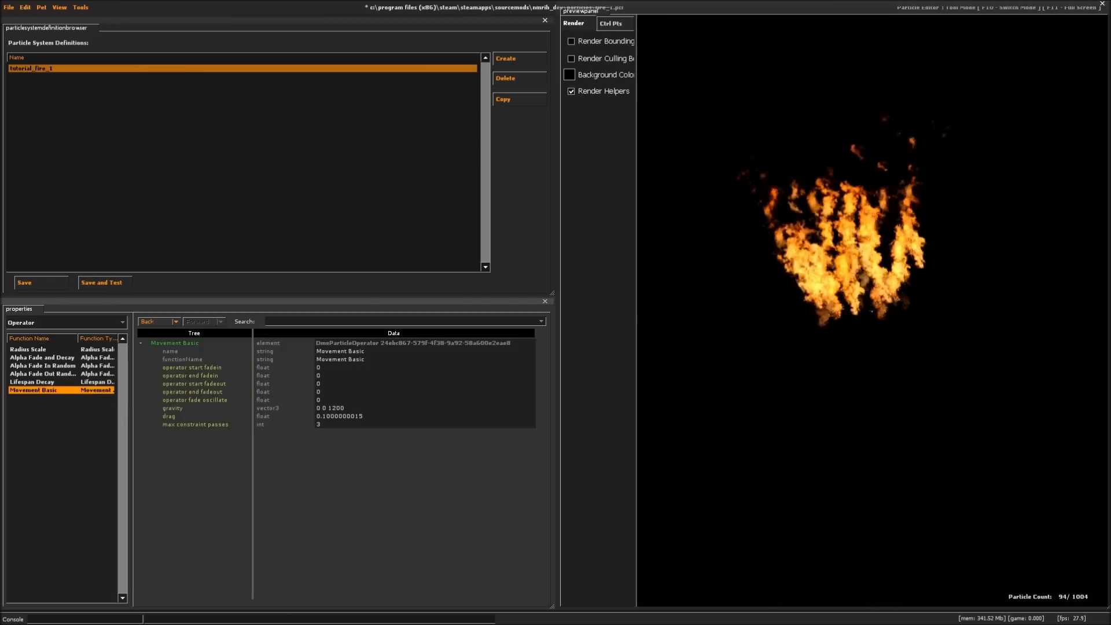
# - Review the settings of the Alpha Random, Color Random and Lifetime Random initializers
pyautogui.click(50, 321)
pyautogui.click(27, 359)
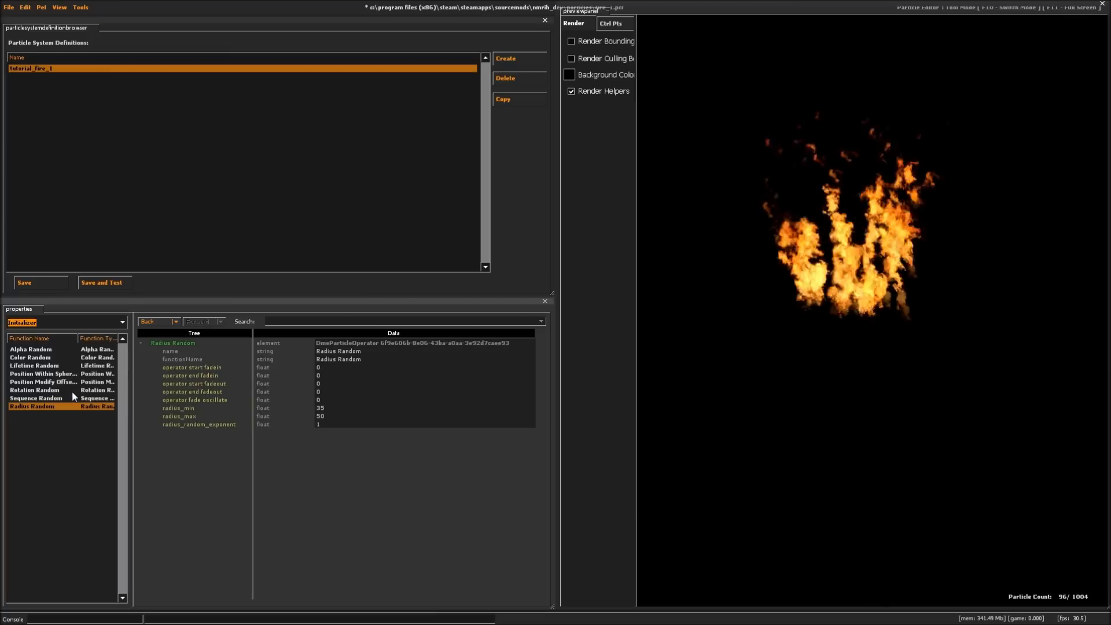
pyautogui.click(40, 349)
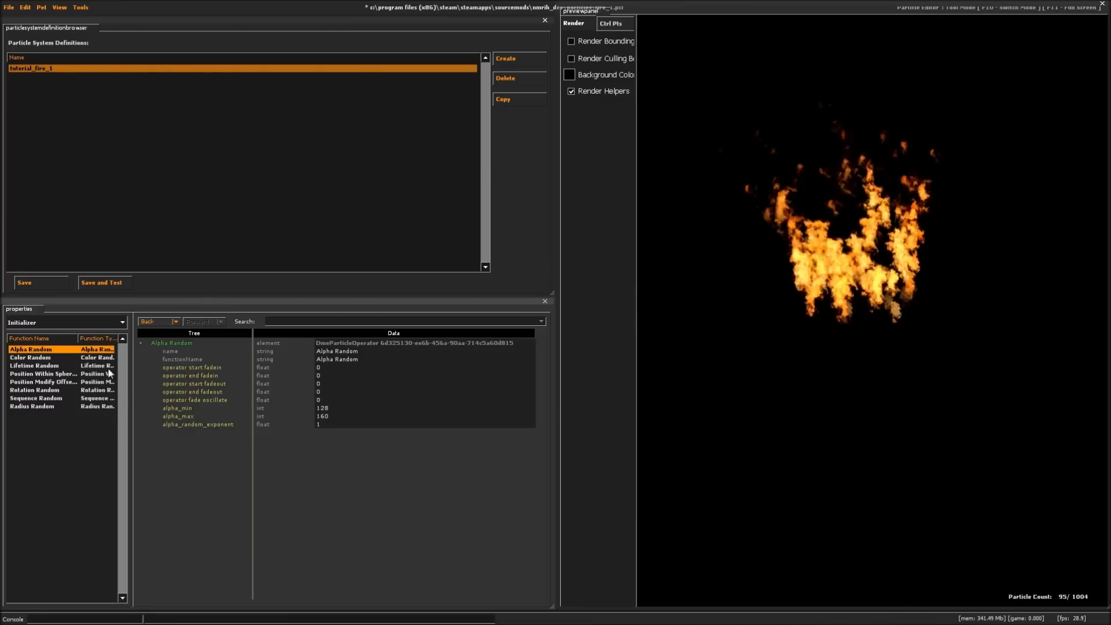
pyautogui.click(32, 358)
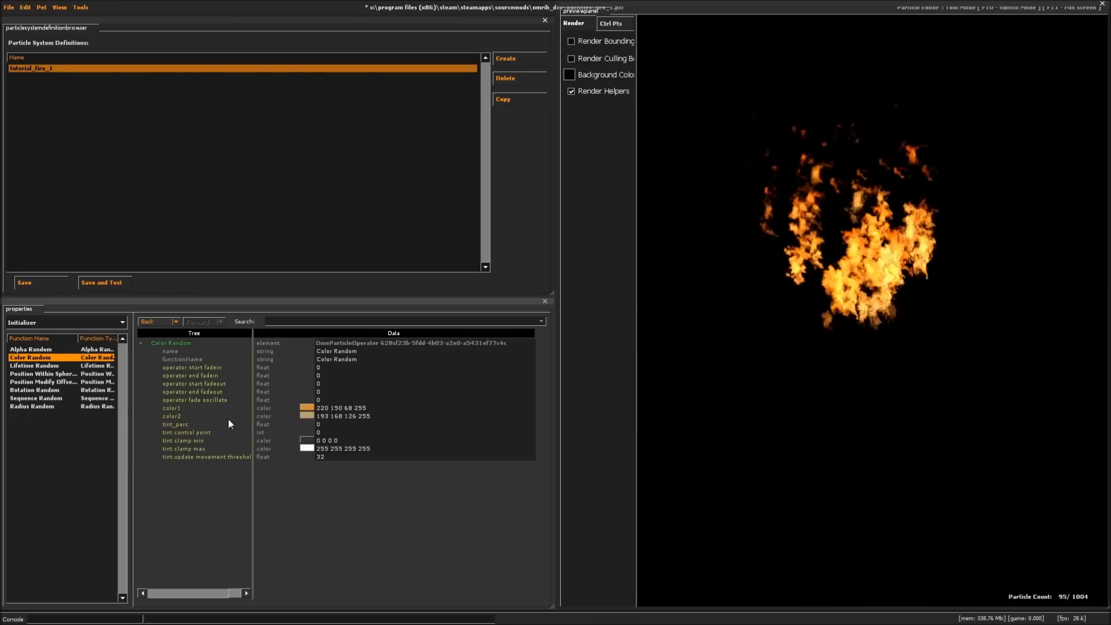
pyautogui.click(32, 366)
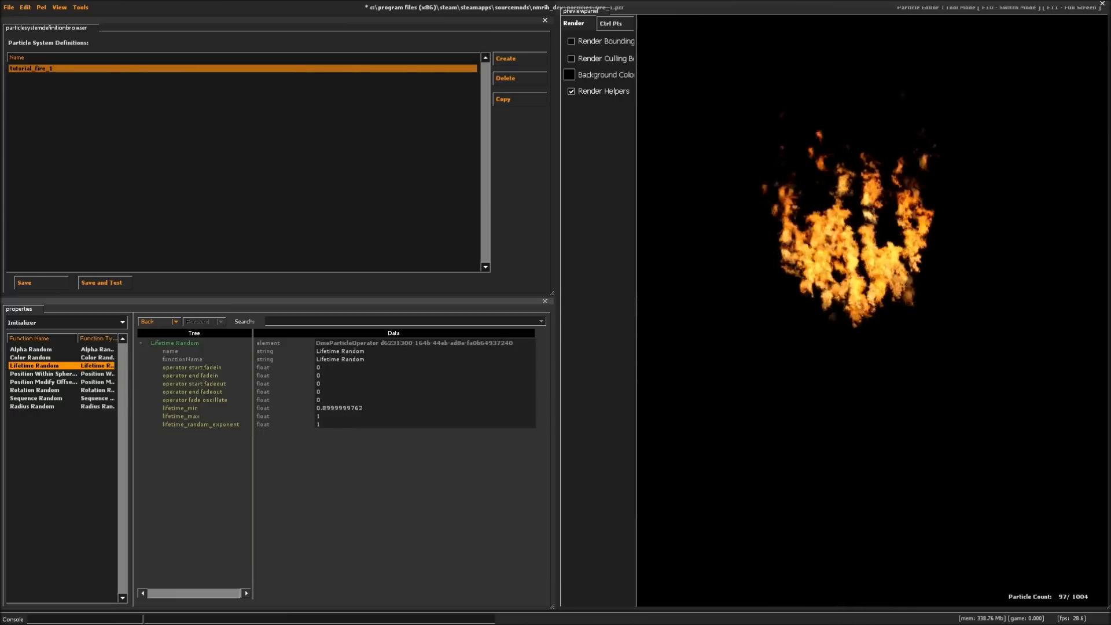
# - Try a speed_min and speed_max of 500 on the Position Within Sphere Random initializer
pyautogui.click(52, 374)
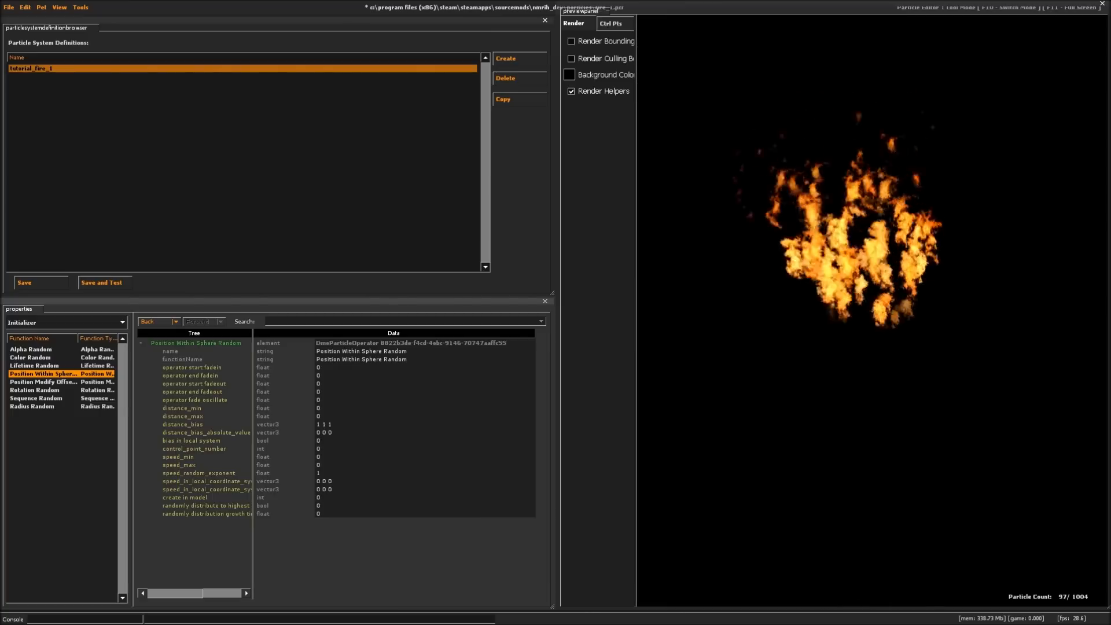
pyautogui.doubleClick(319, 458)
pyautogui.write('500')
pyautogui.press('Return')
pyautogui.doubleClick(319, 466)
pyautogui.write('500')
pyautogui.press('Return')
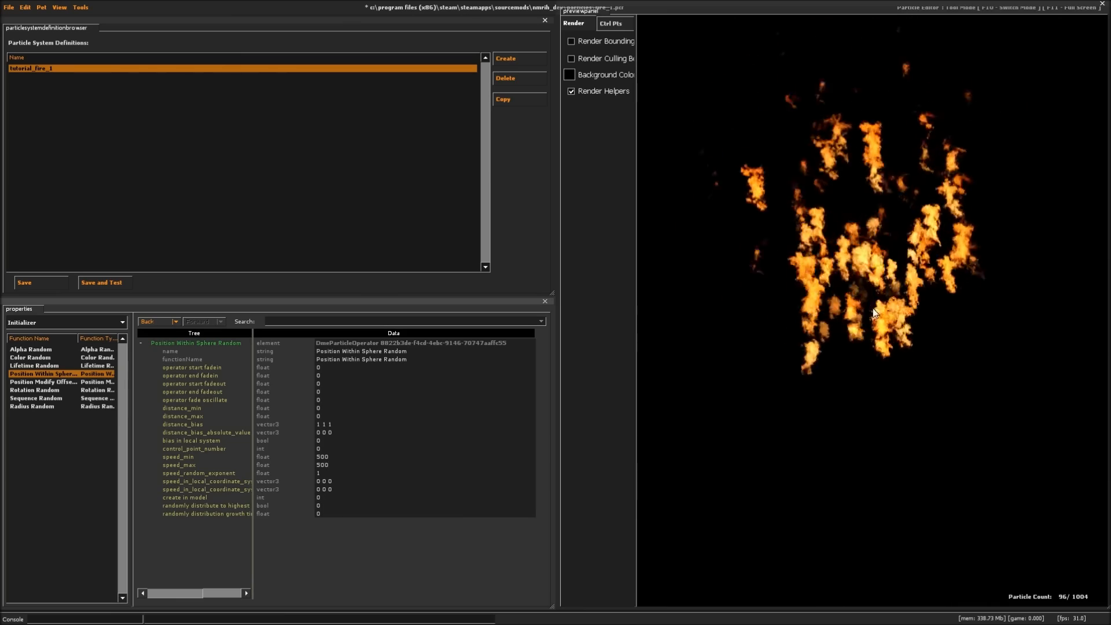
# - Reset the Position Within Sphere Random initializer's speed_max and speed_min to 0
pyautogui.moveTo(336, 465); pyautogui.dragTo(290, 464)
pyautogui.write('0')
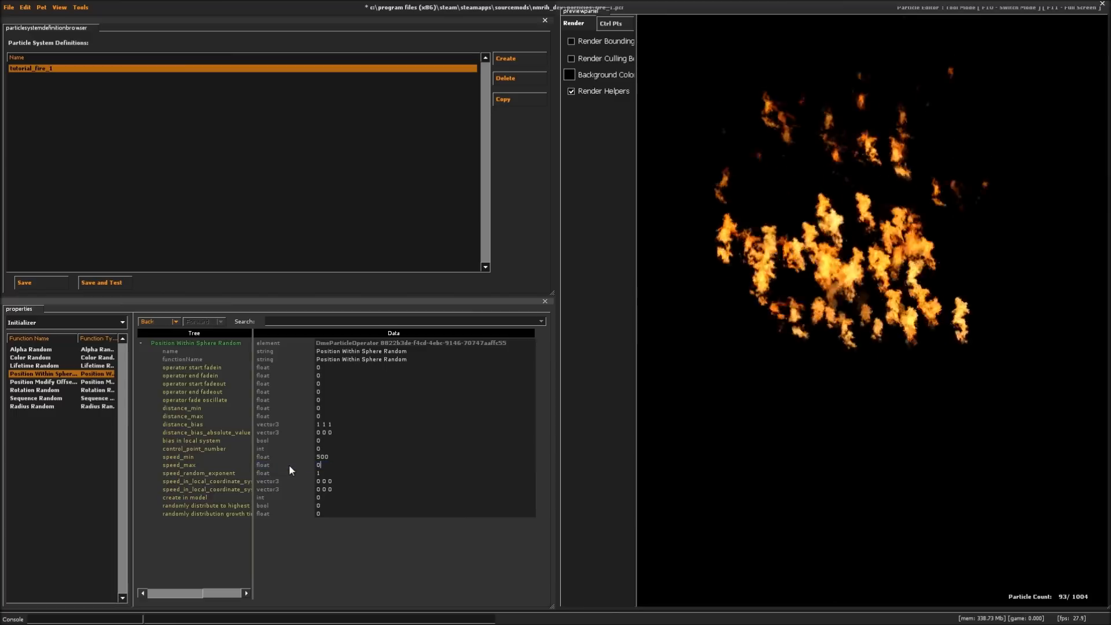
pyautogui.press('Return')
pyautogui.write('0')
pyautogui.press('Return')
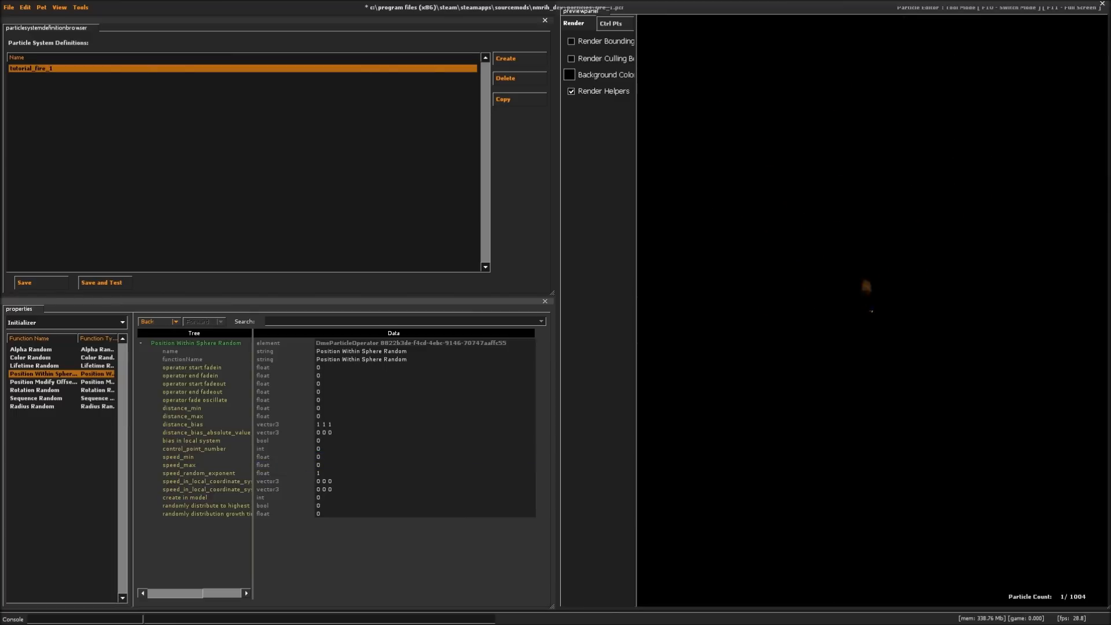
# - Examine the Position Modify Offset Random spawn box in the preview and the rotation, sequence and radius initializer settings
pyautogui.click(58, 383)
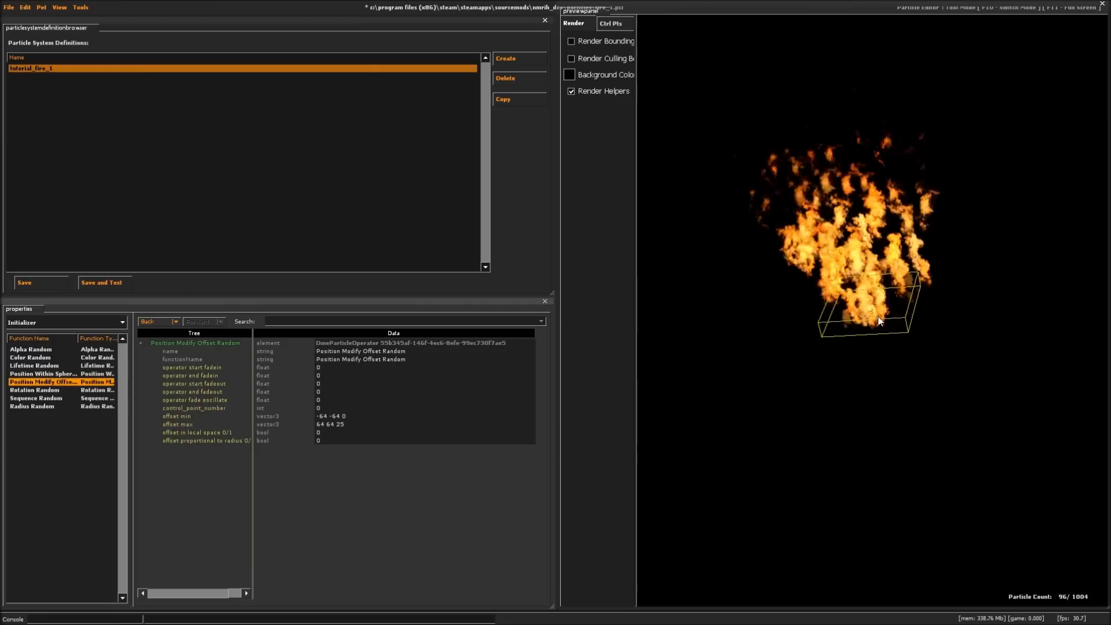
pyautogui.moveTo(862, 336); pyautogui.dragTo(924, 282)
pyautogui.scroll(-3, 874, 308)
pyautogui.scroll(3, 874, 308)
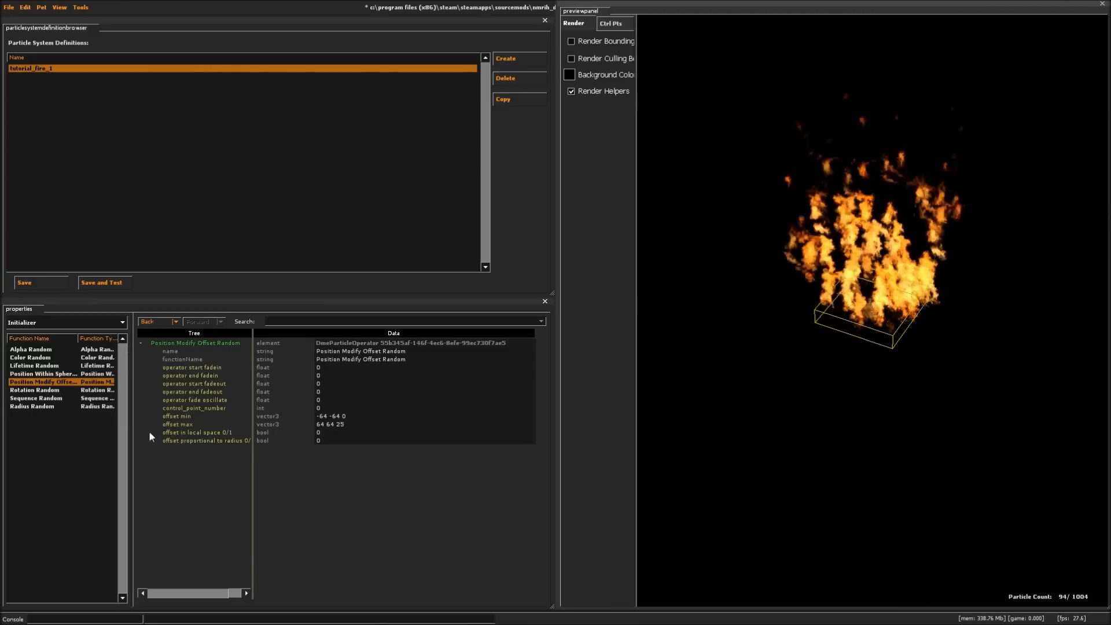
pyautogui.click(87, 428)
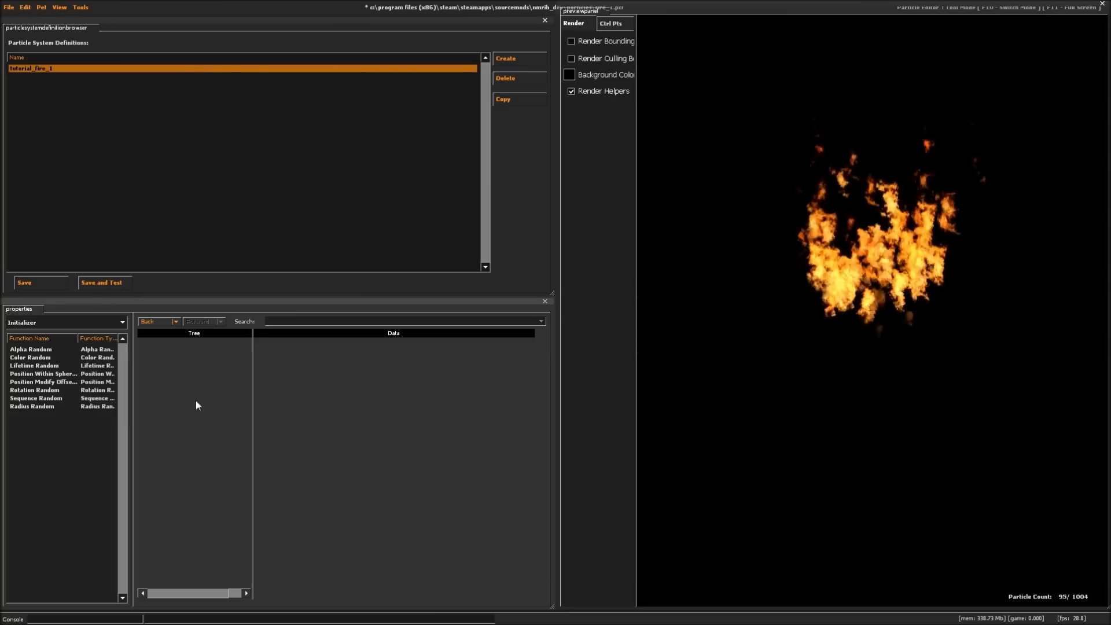
pyautogui.click(32, 390)
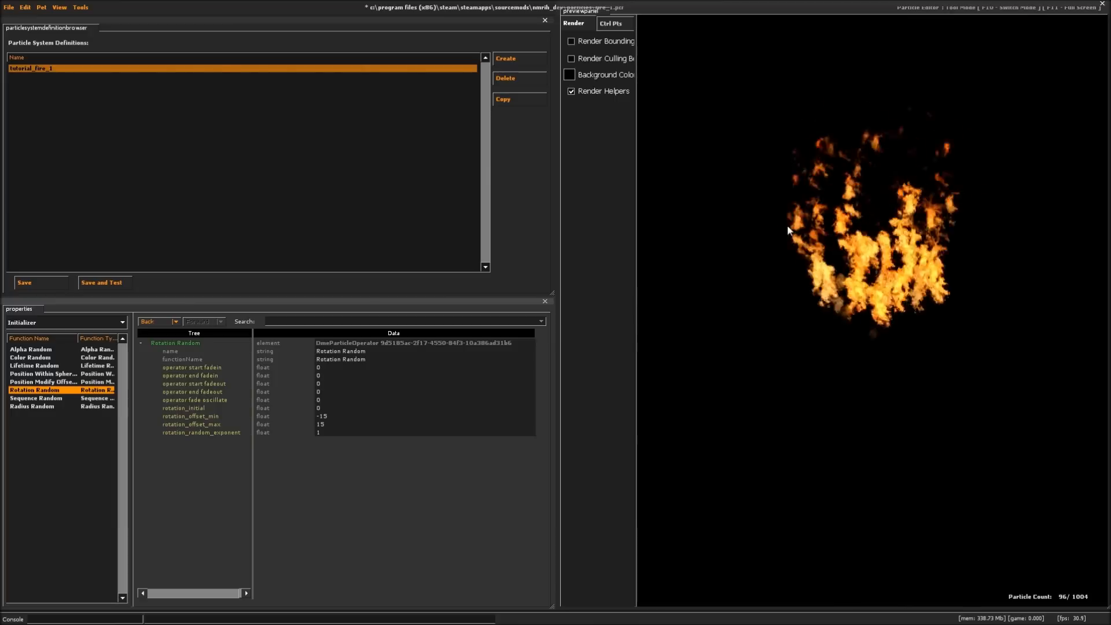
pyautogui.click(41, 398)
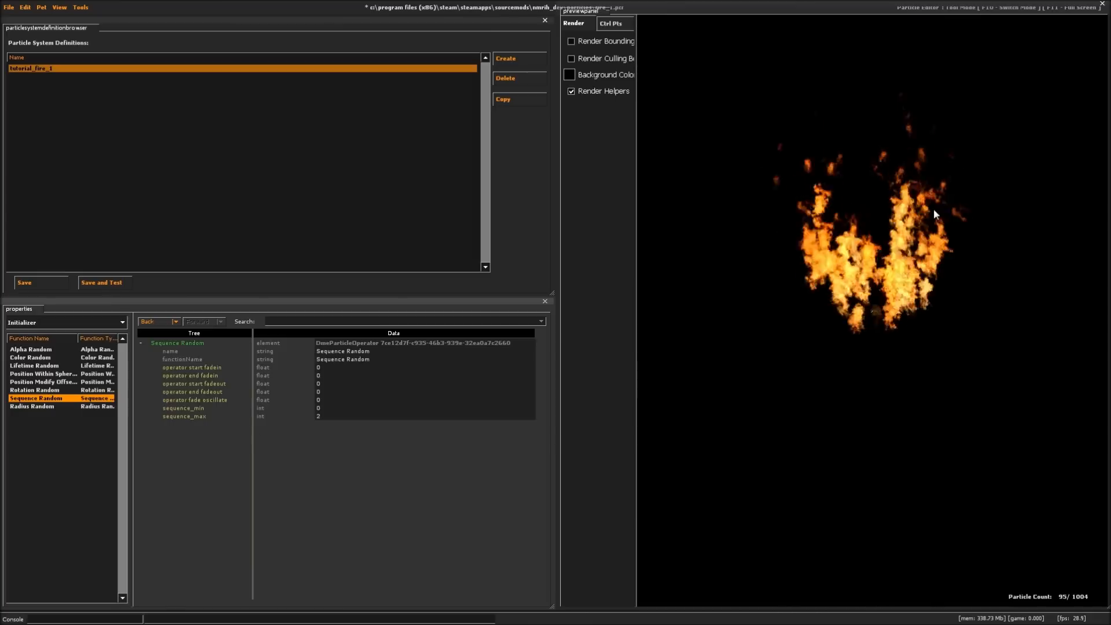
pyautogui.click(33, 407)
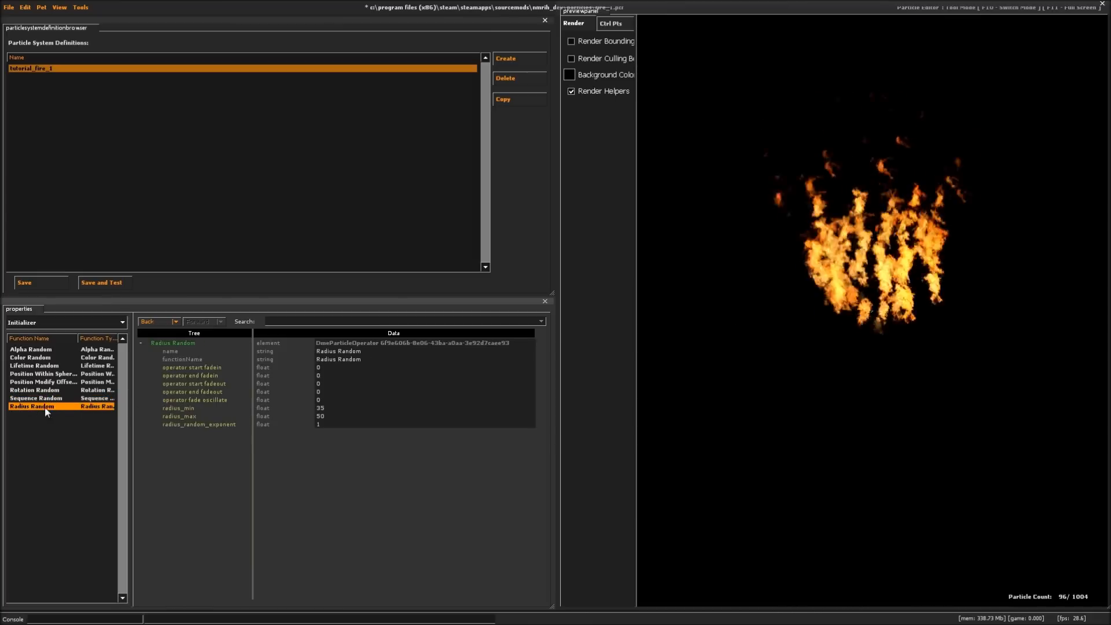
# - Add a Velocity Random initializer and widen the property name column to read its full parameter names
pyautogui.rightClick(62, 421)
pyautogui.click(73, 428)
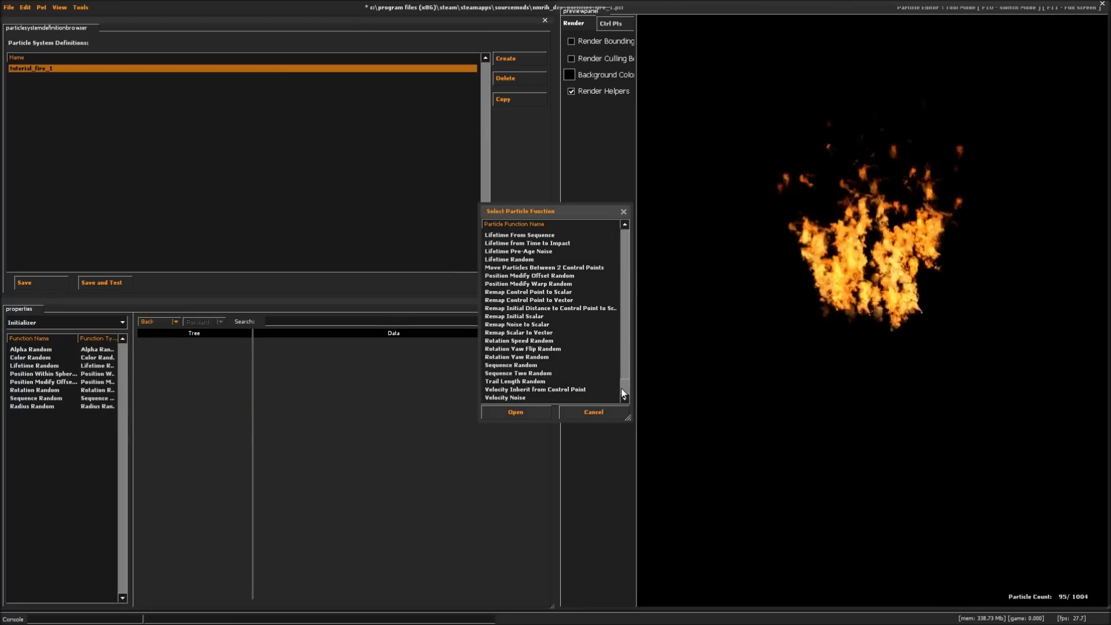
pyautogui.scroll(-1, 623, 387)
pyautogui.scroll(1, 623, 388)
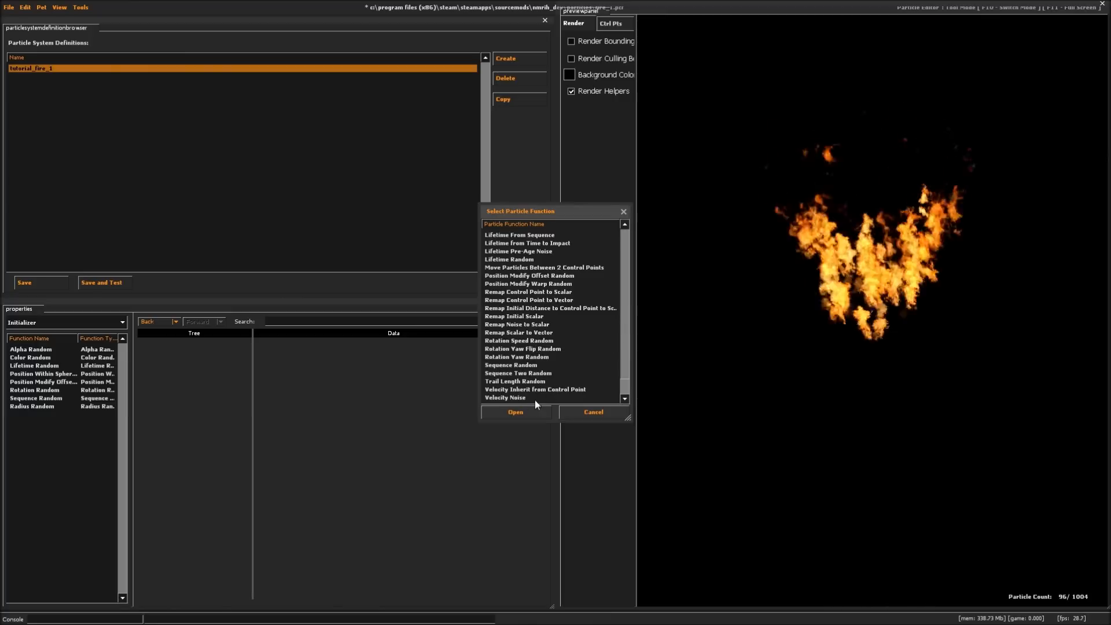
pyautogui.click(624, 389)
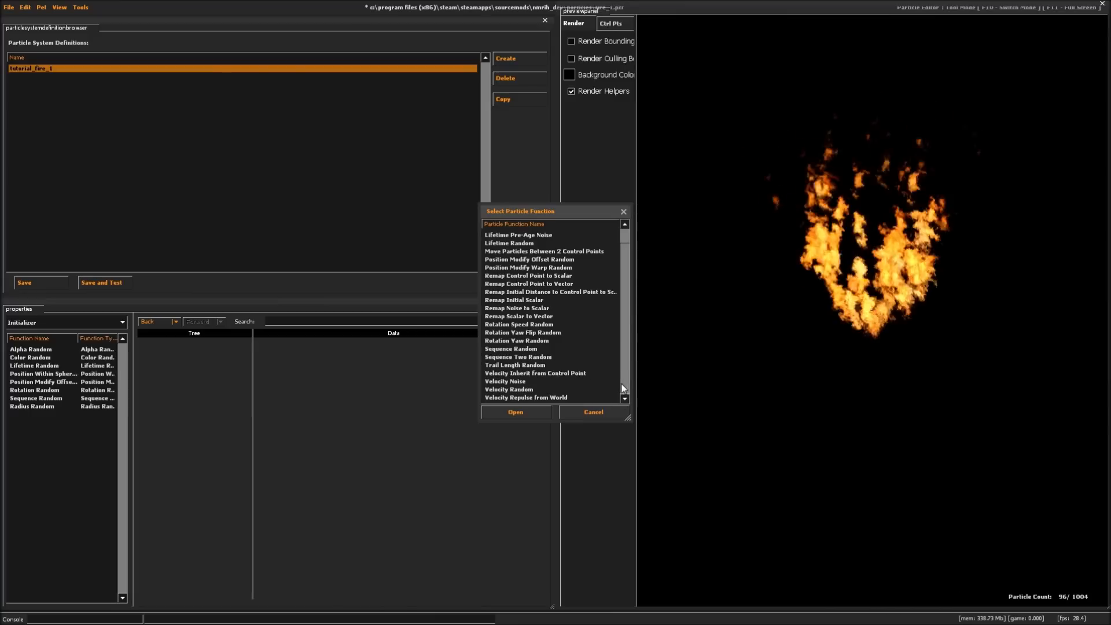
pyautogui.doubleClick(521, 389)
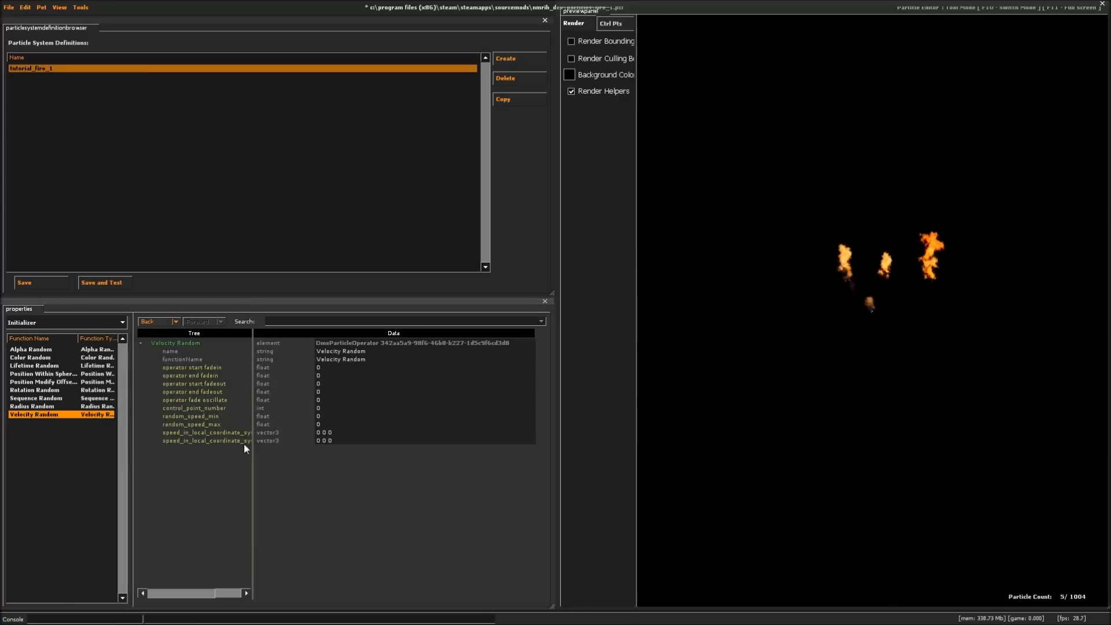
pyautogui.moveTo(289, 425); pyautogui.dragTo(324, 427)
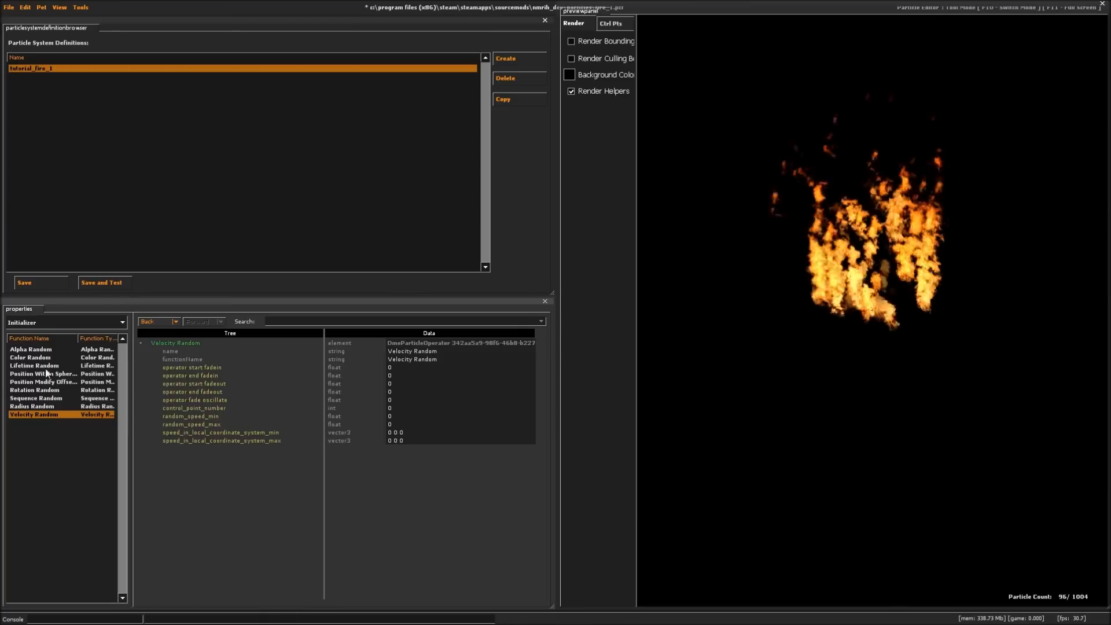
# - Delete the Velocity Random initializer
pyautogui.click(44, 318)
pyautogui.click(26, 421)
pyautogui.click(27, 418)
pyautogui.press('Delete')
pyautogui.click(43, 423)
# - Try adding the Rotation Basic operator to the particle system and remove it again
pyautogui.click(47, 323)
pyautogui.click(36, 352)
pyautogui.click(78, 425)
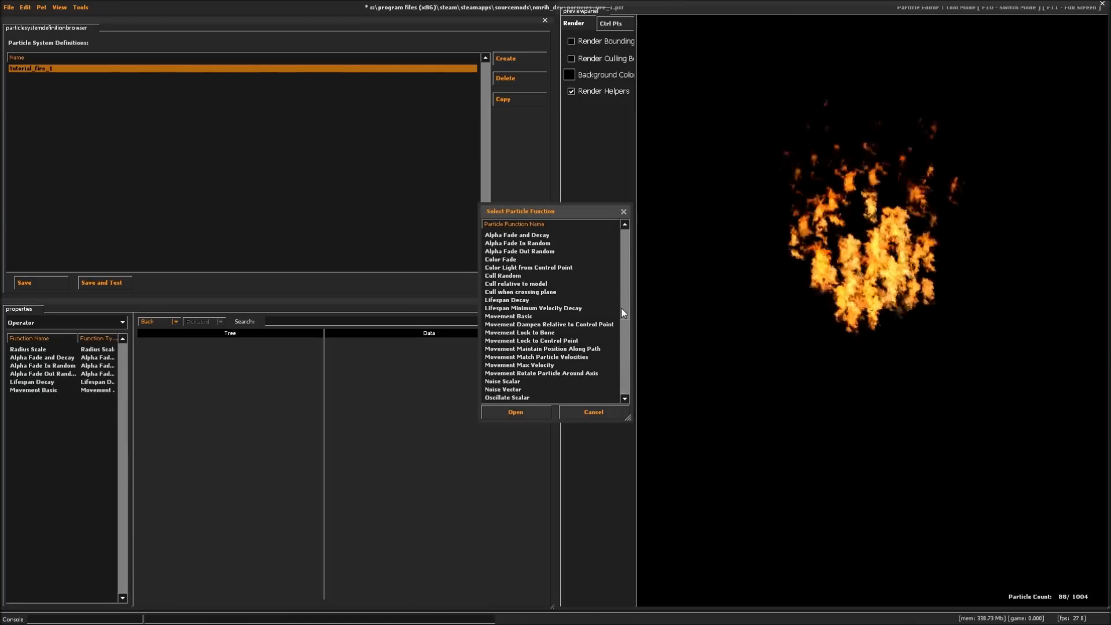
pyautogui.moveTo(623, 312); pyautogui.dragTo(623, 348)
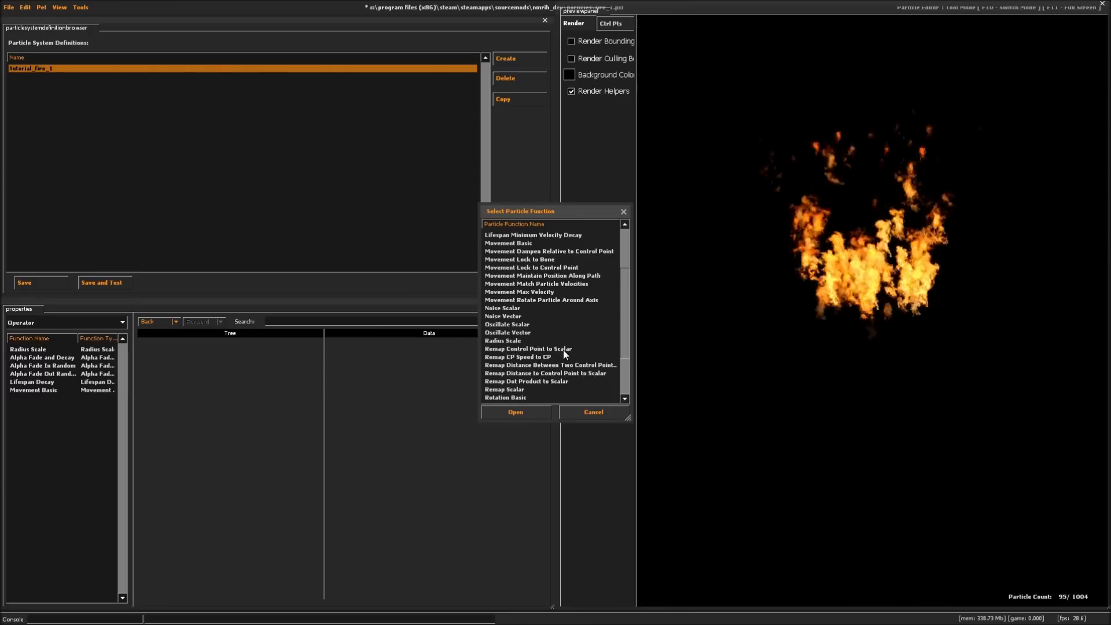
pyautogui.doubleClick(519, 397)
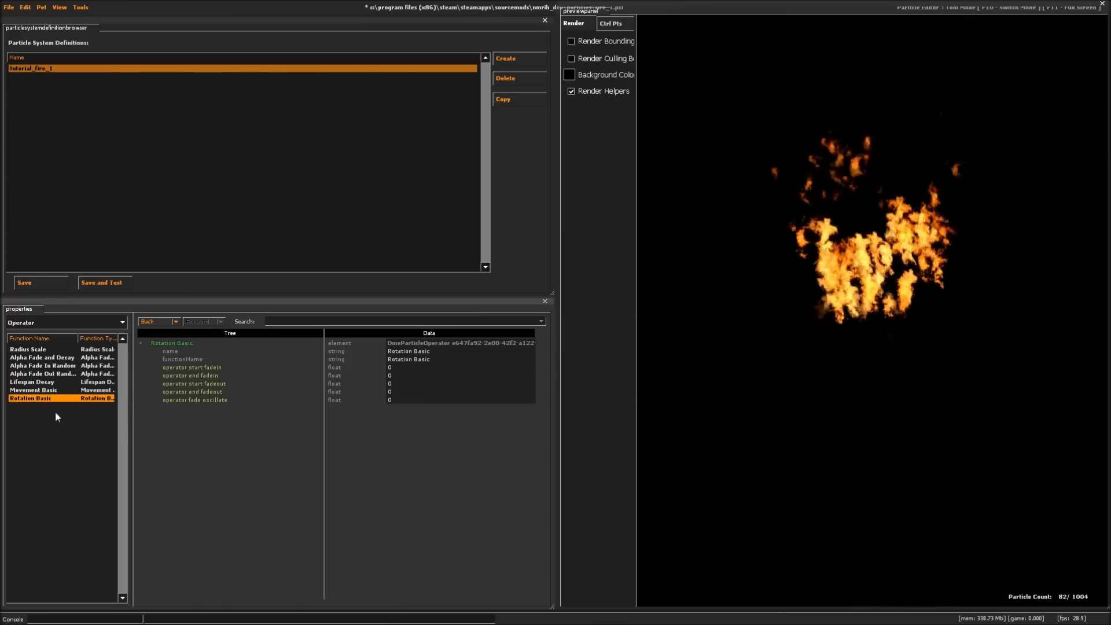
pyautogui.press('Delete')
# - Add a Rotation Spin Roll operator with spin_rate_degrees set to 50
pyautogui.rightClick(63, 430)
pyautogui.click(67, 434)
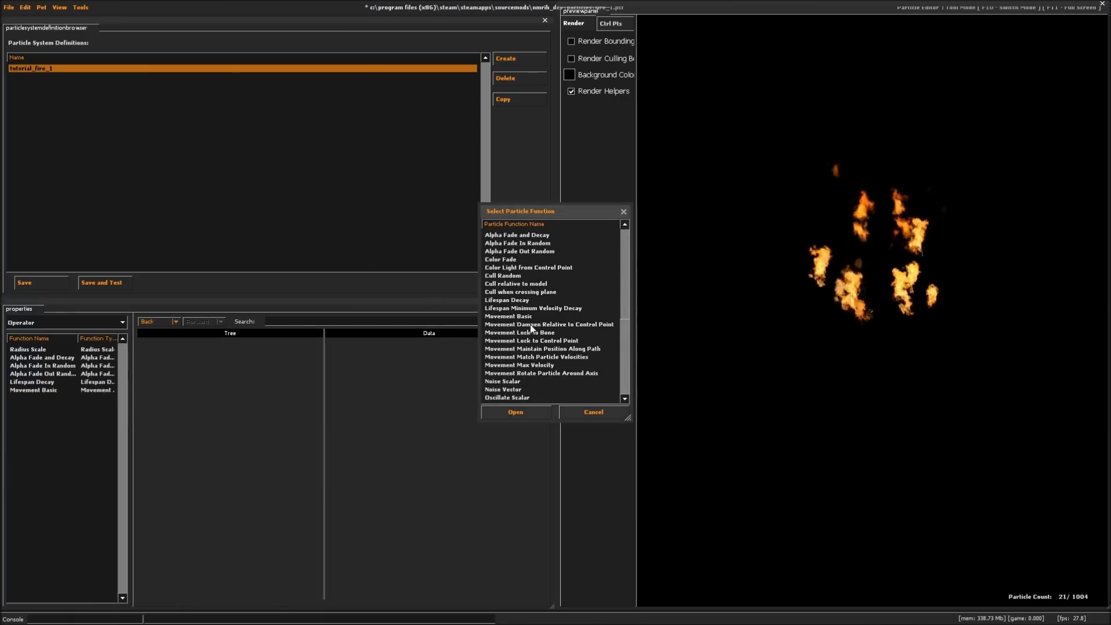
pyautogui.moveTo(624, 304); pyautogui.dragTo(624, 380)
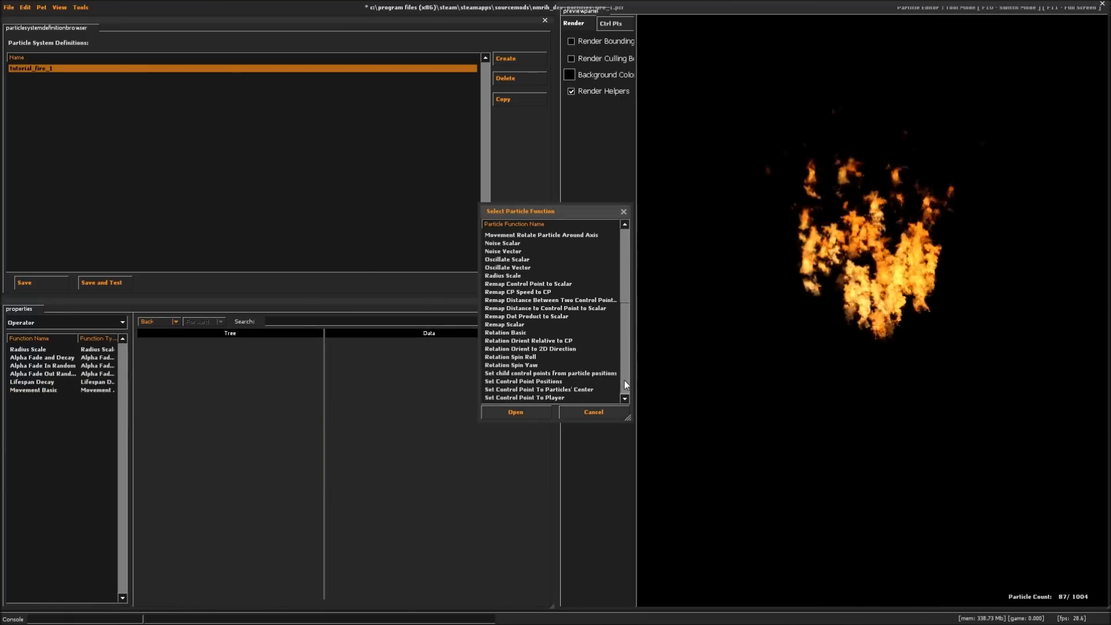
pyautogui.doubleClick(515, 357)
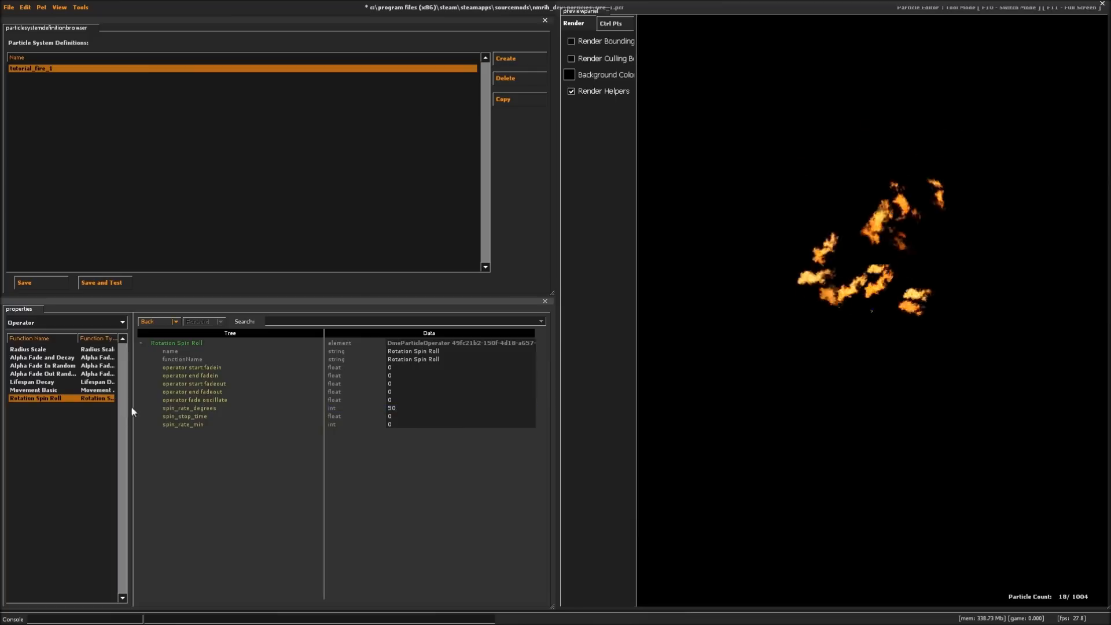
# - Try the smoke material particle\smokesprites_0005.vmt on the tutorial_fire_1 particle system
pyautogui.click(59, 323)
pyautogui.click(43, 333)
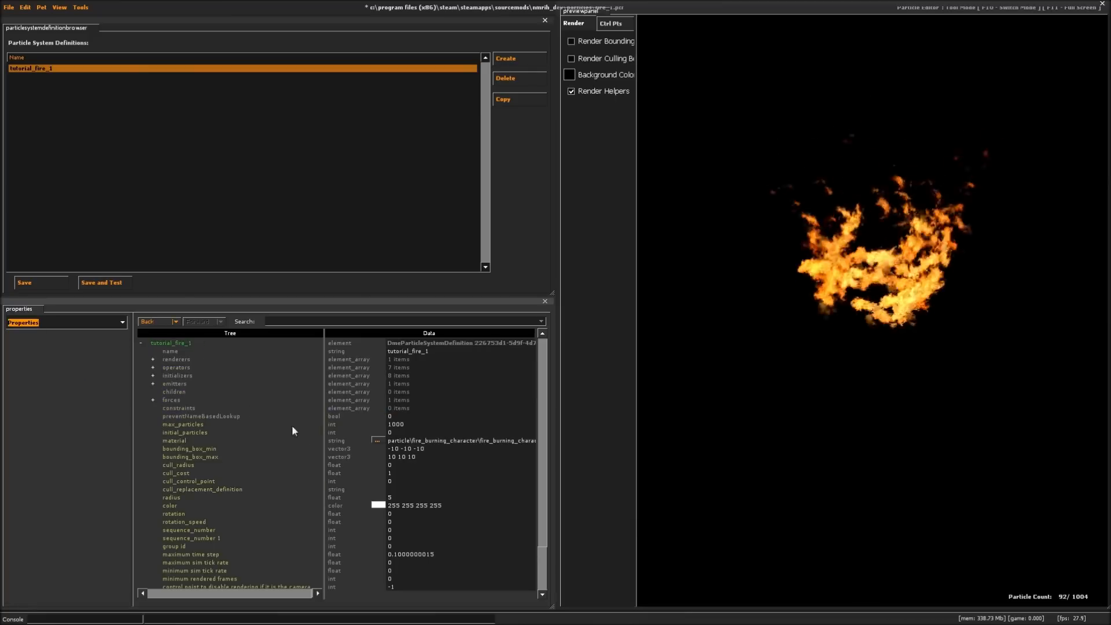
pyautogui.click(376, 441)
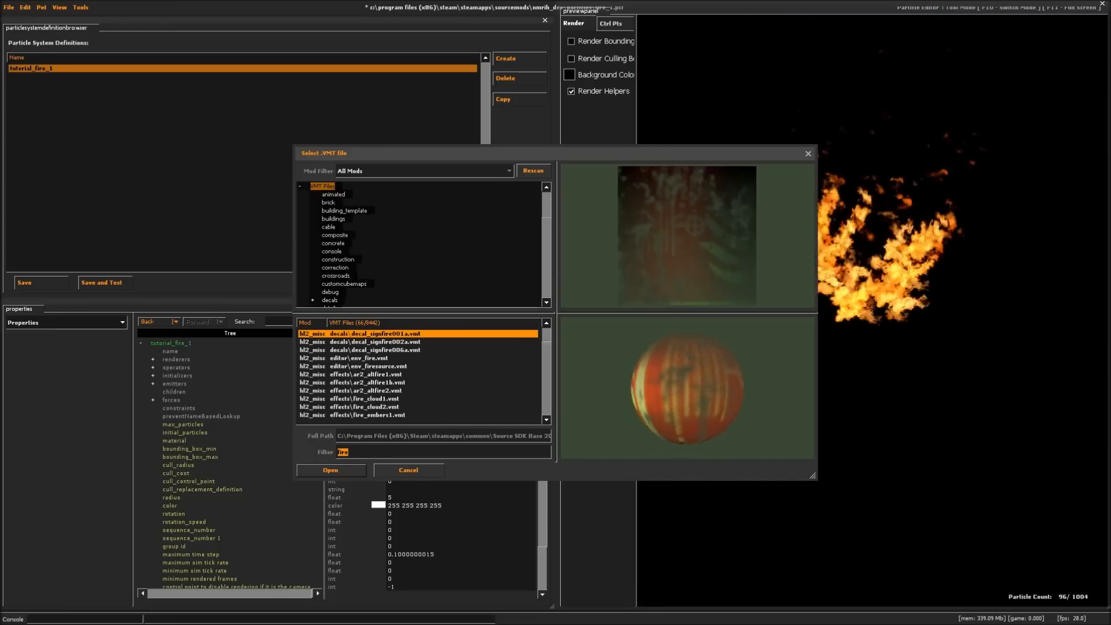
pyautogui.write('smoke')
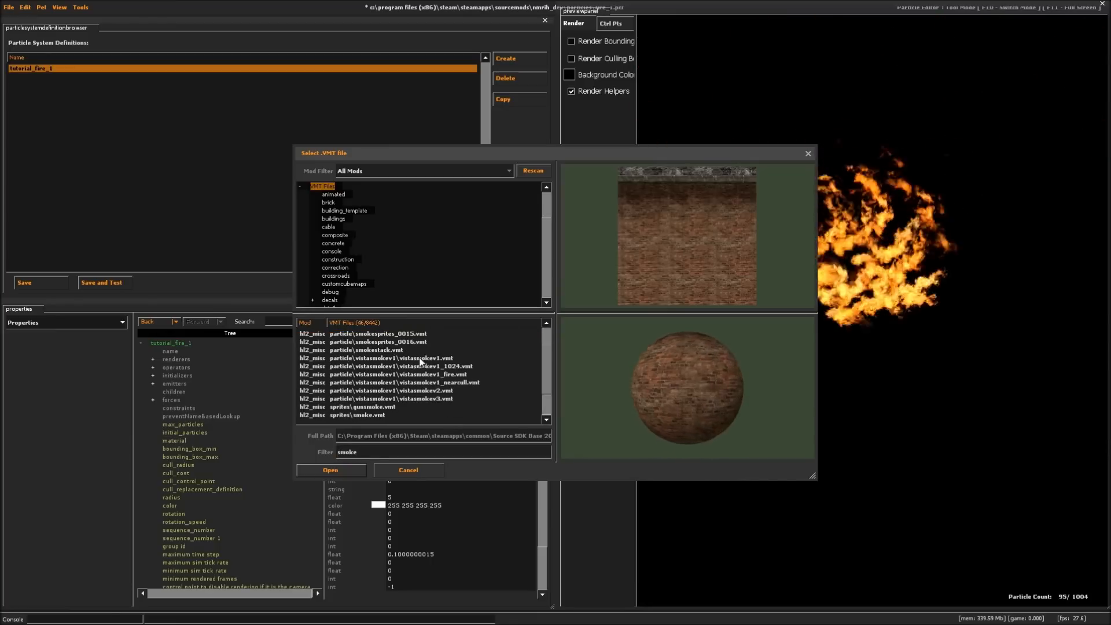
pyautogui.click(380, 335)
pyautogui.press('Up')
pyautogui.press('Up')
pyautogui.press('Up')
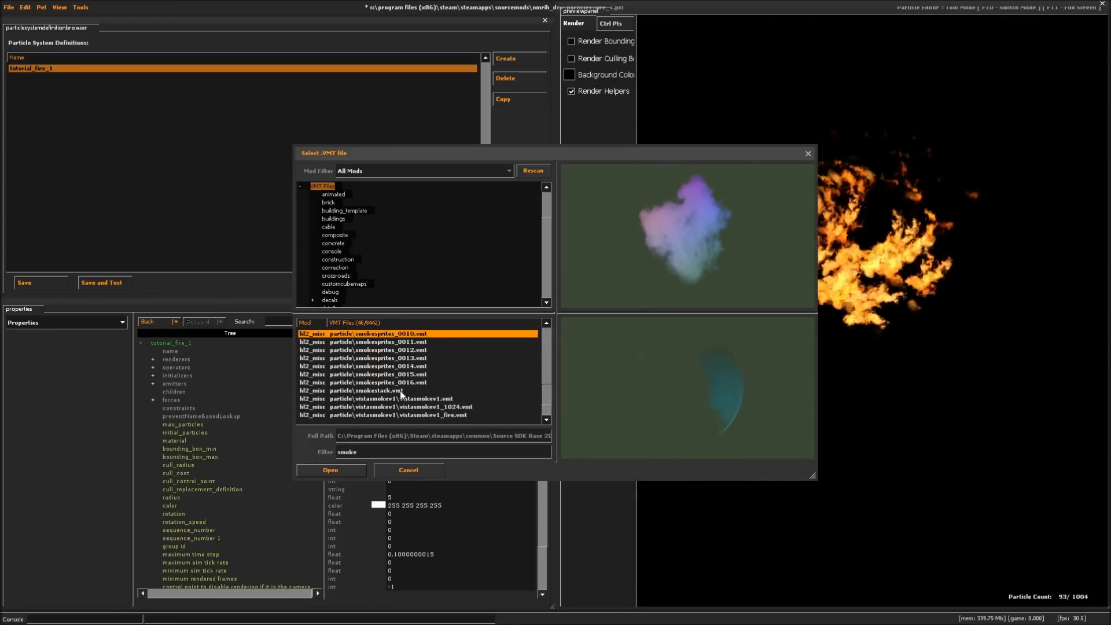
pyautogui.click(330, 471)
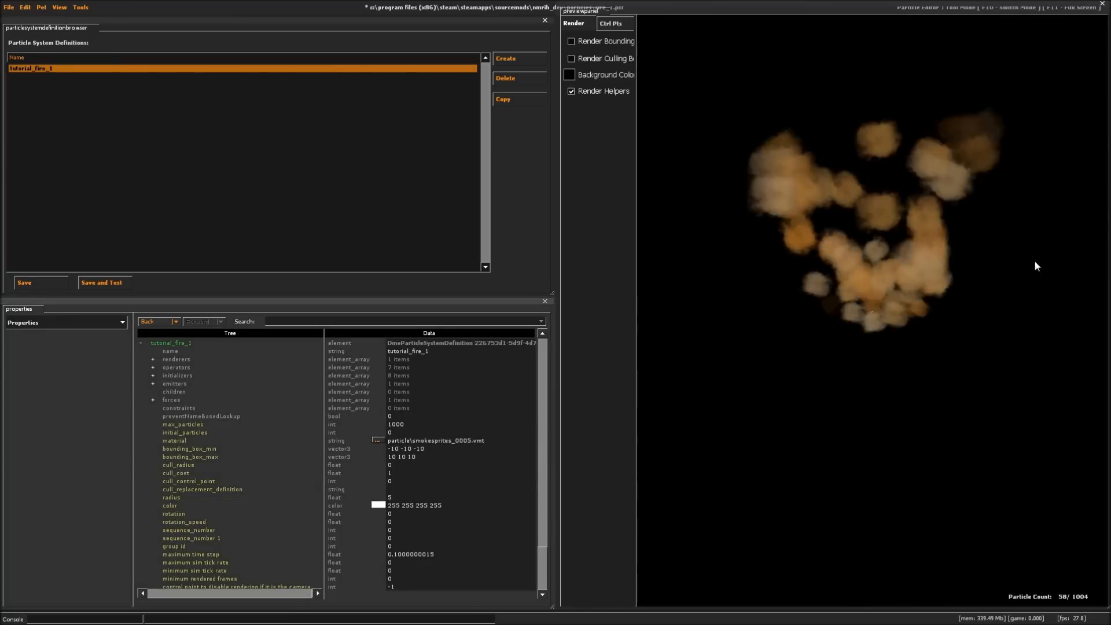
pyautogui.click(936, 318)
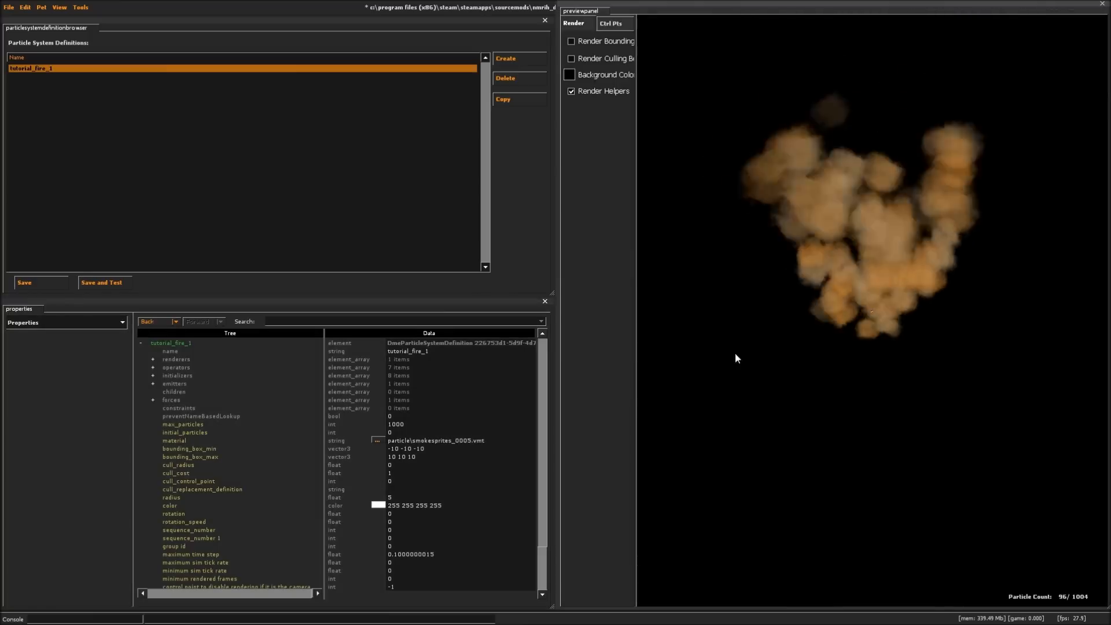
# - Set the particle system's material back to particle\fire_burning_character\fire_burning_character.vmt, filtering the material files by "fire"
pyautogui.click(378, 439)
pyautogui.write('fur')
pyautogui.press('BackSpace')
pyautogui.press('BackSpace')
pyautogui.write('ire')
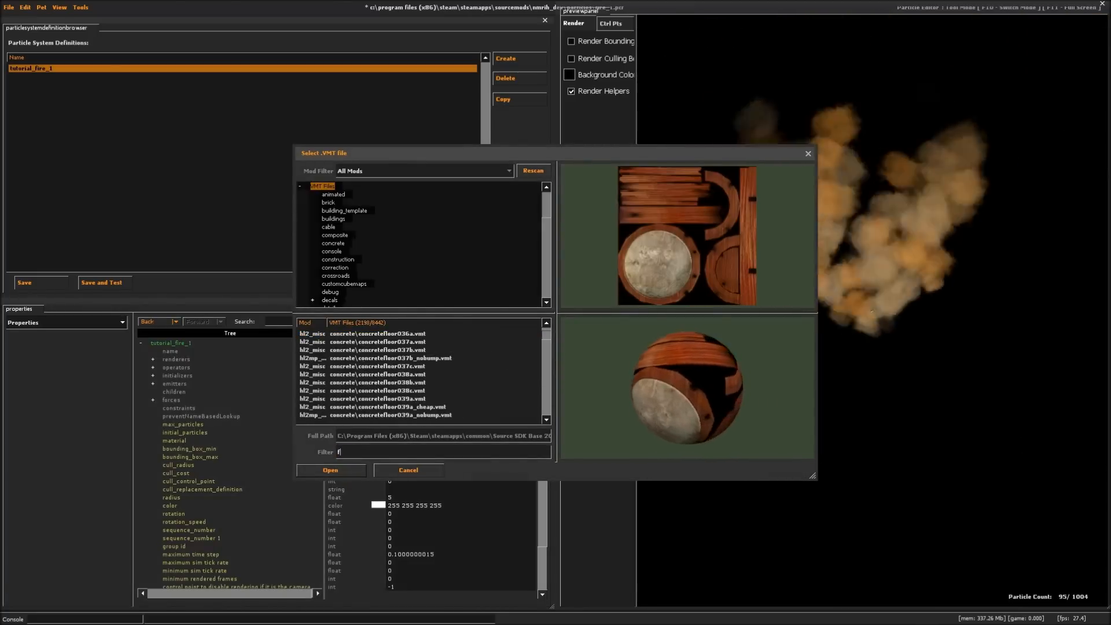
pyautogui.click(395, 341)
pyautogui.scroll(5, 428, 371)
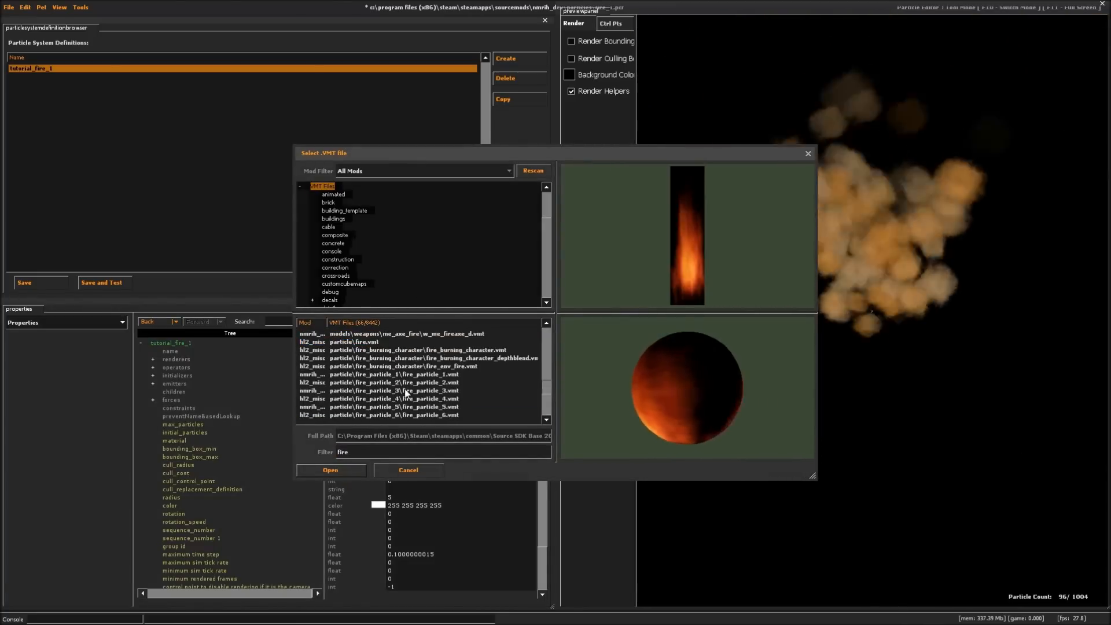
pyautogui.click(451, 381)
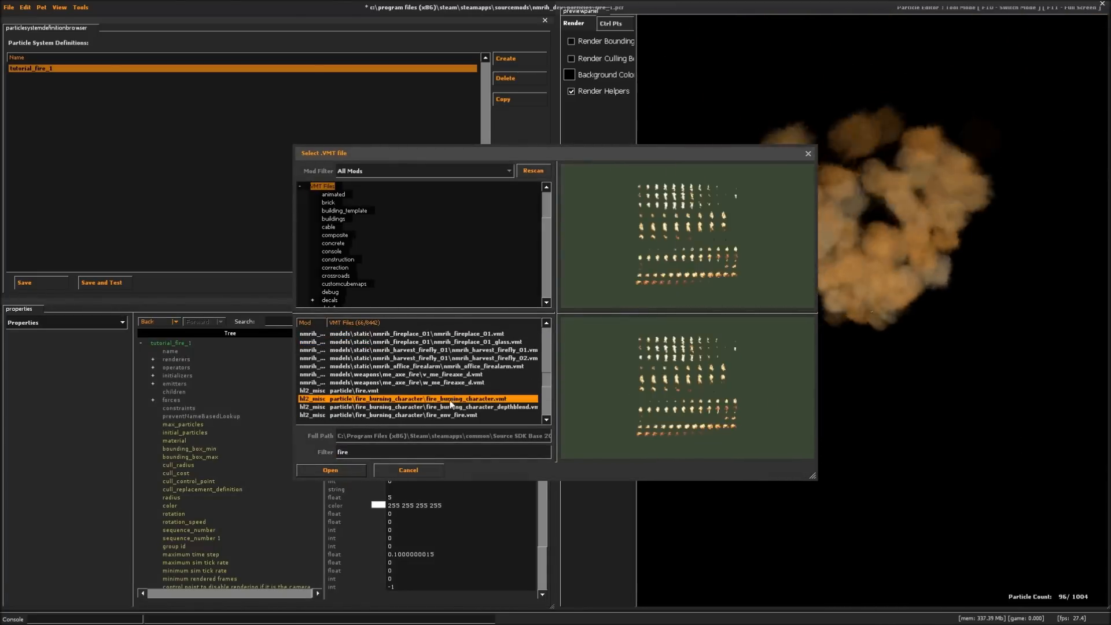
pyautogui.click(329, 471)
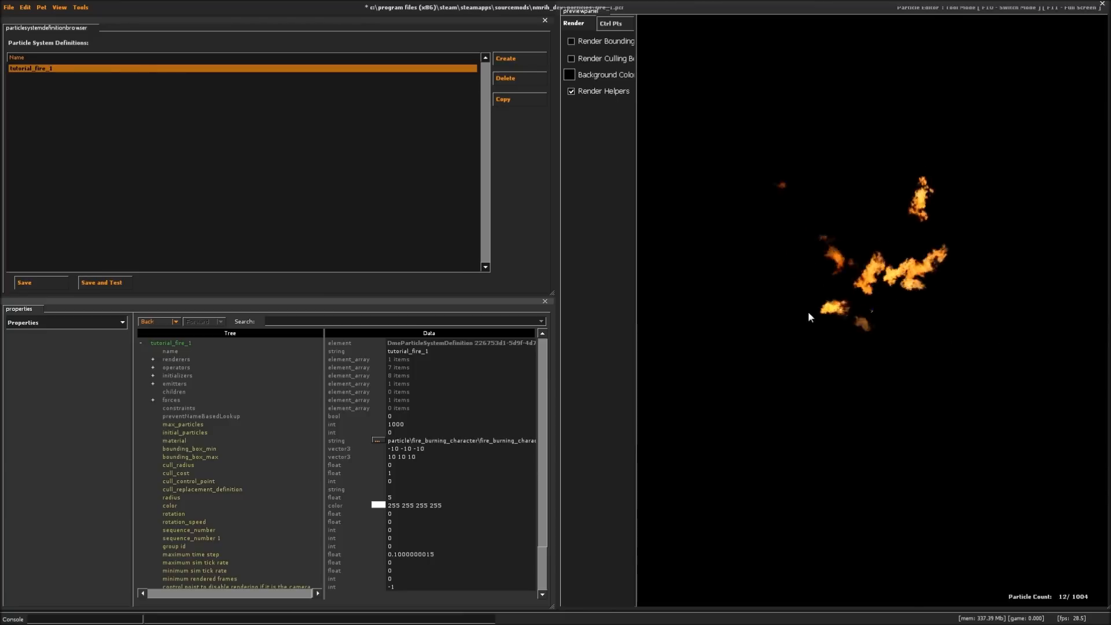
# - Delete the Rotation Spin Roll operator and the twist around axis force generator from the particle system
pyautogui.click(72, 325)
pyautogui.click(50, 357)
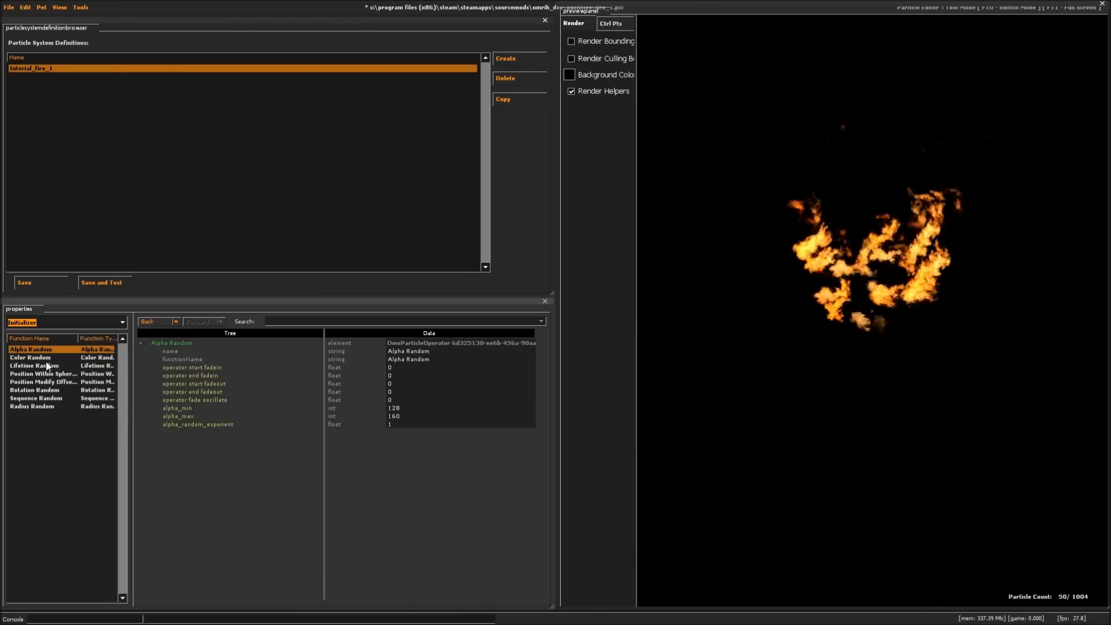
pyautogui.click(36, 406)
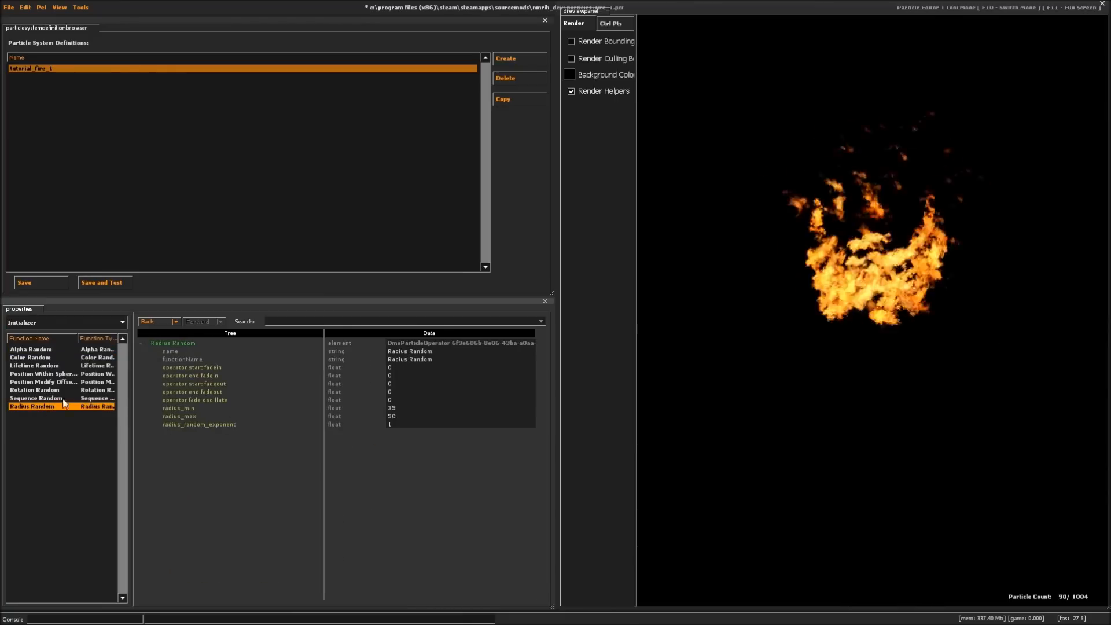
pyautogui.click(56, 322)
pyautogui.click(33, 350)
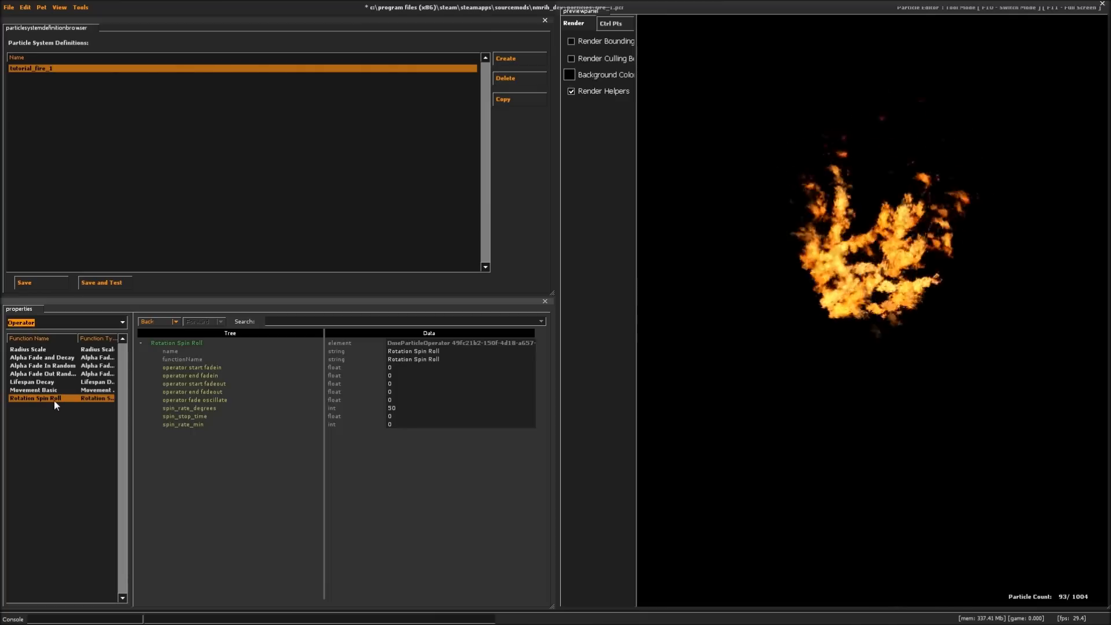
pyautogui.click(54, 400)
pyautogui.press('Delete')
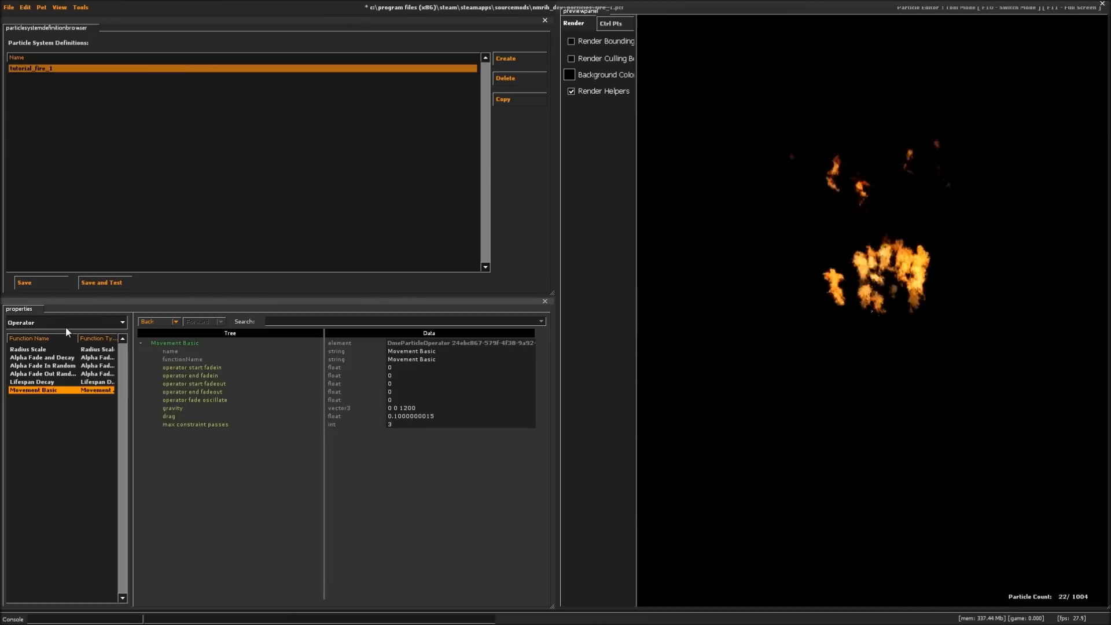
pyautogui.click(53, 323)
pyautogui.click(33, 387)
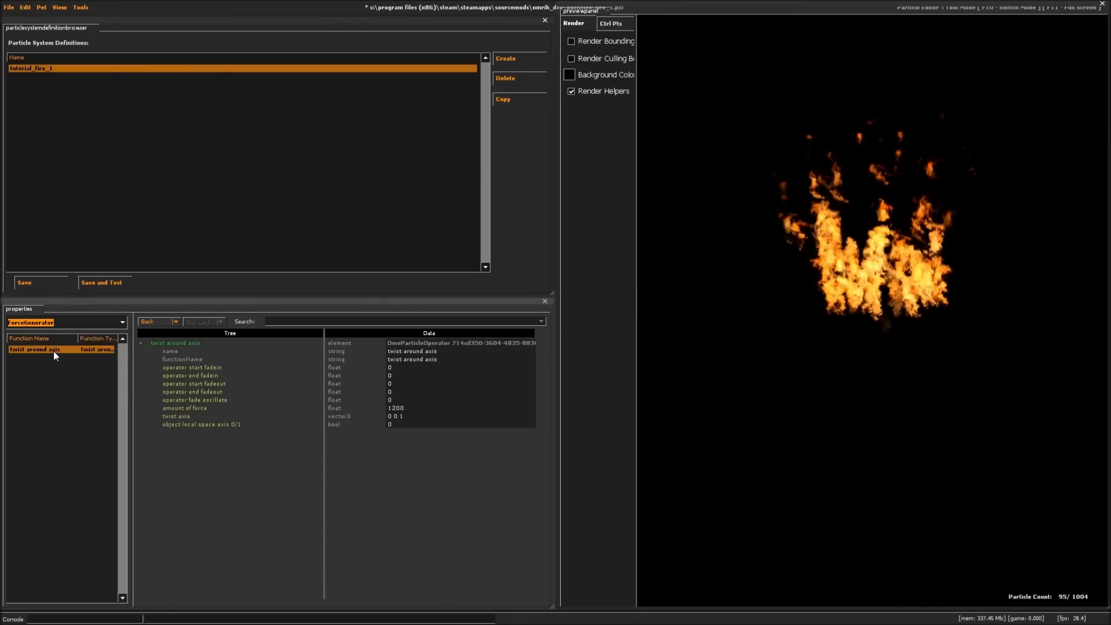
# - Set the gravity of the Movement Basic operator to 0 0 300
pyautogui.click(37, 322)
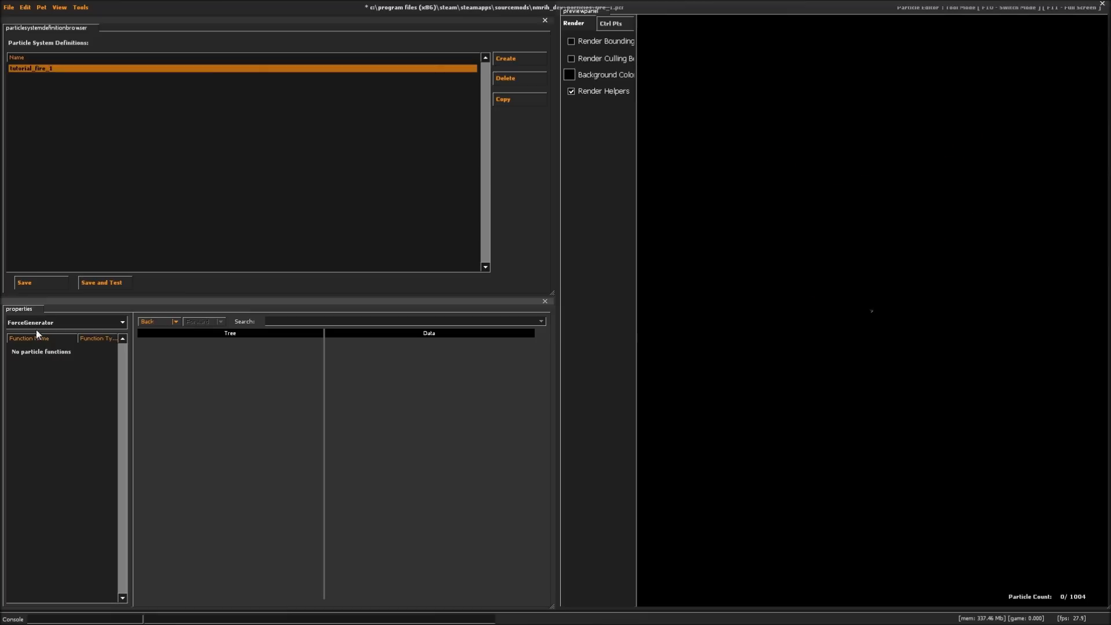
pyautogui.click(30, 350)
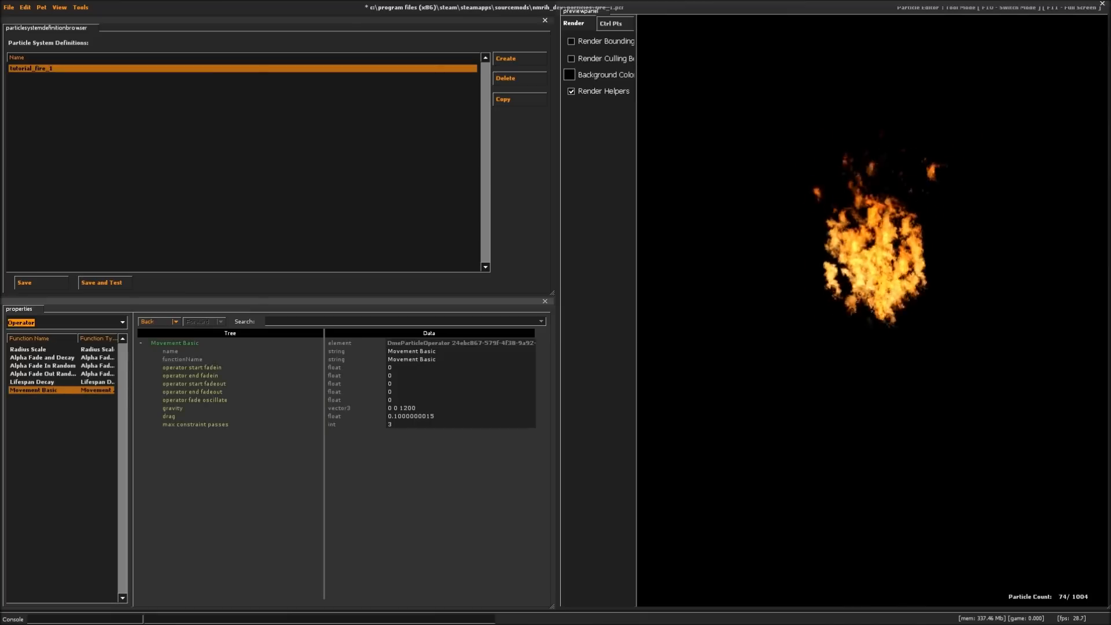
pyautogui.click(419, 408)
pyautogui.press('BackSpace')
pyautogui.write('500')
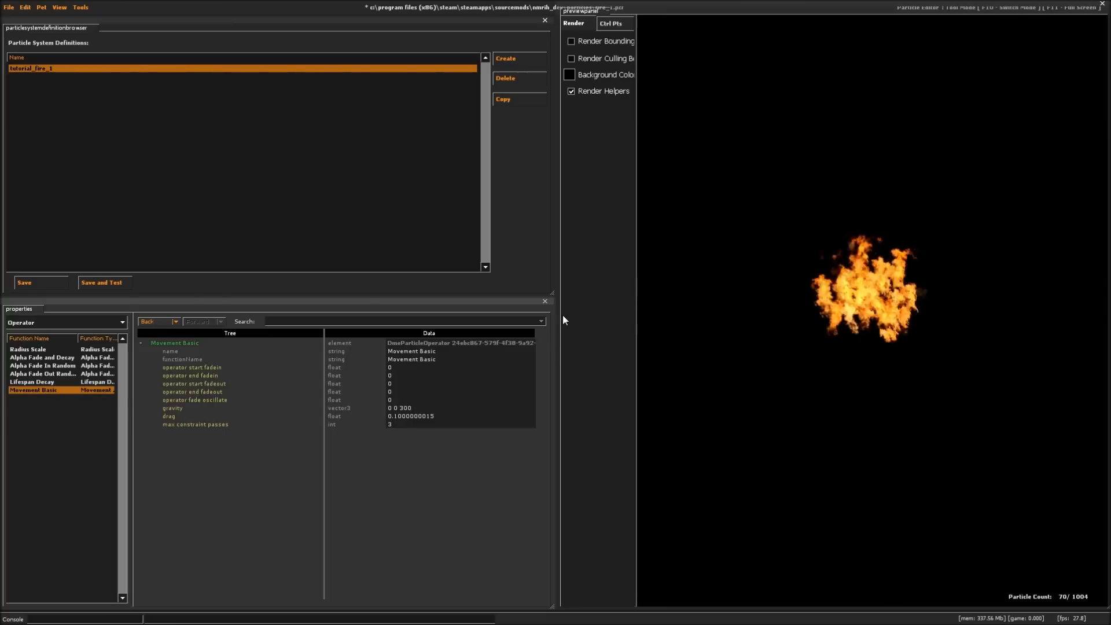
pyautogui.click(862, 397)
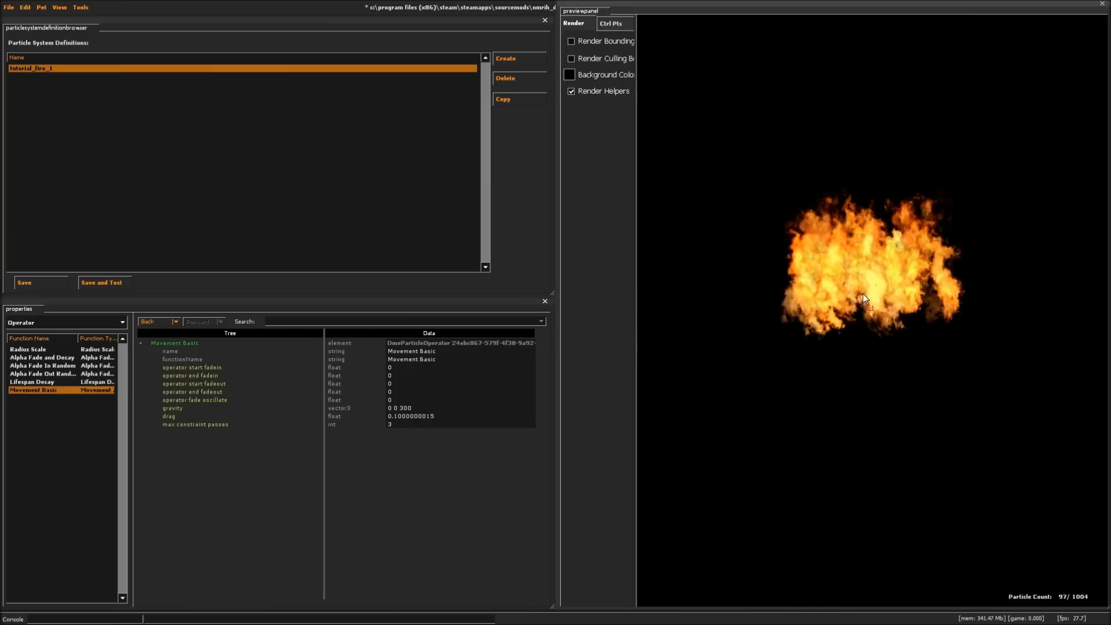